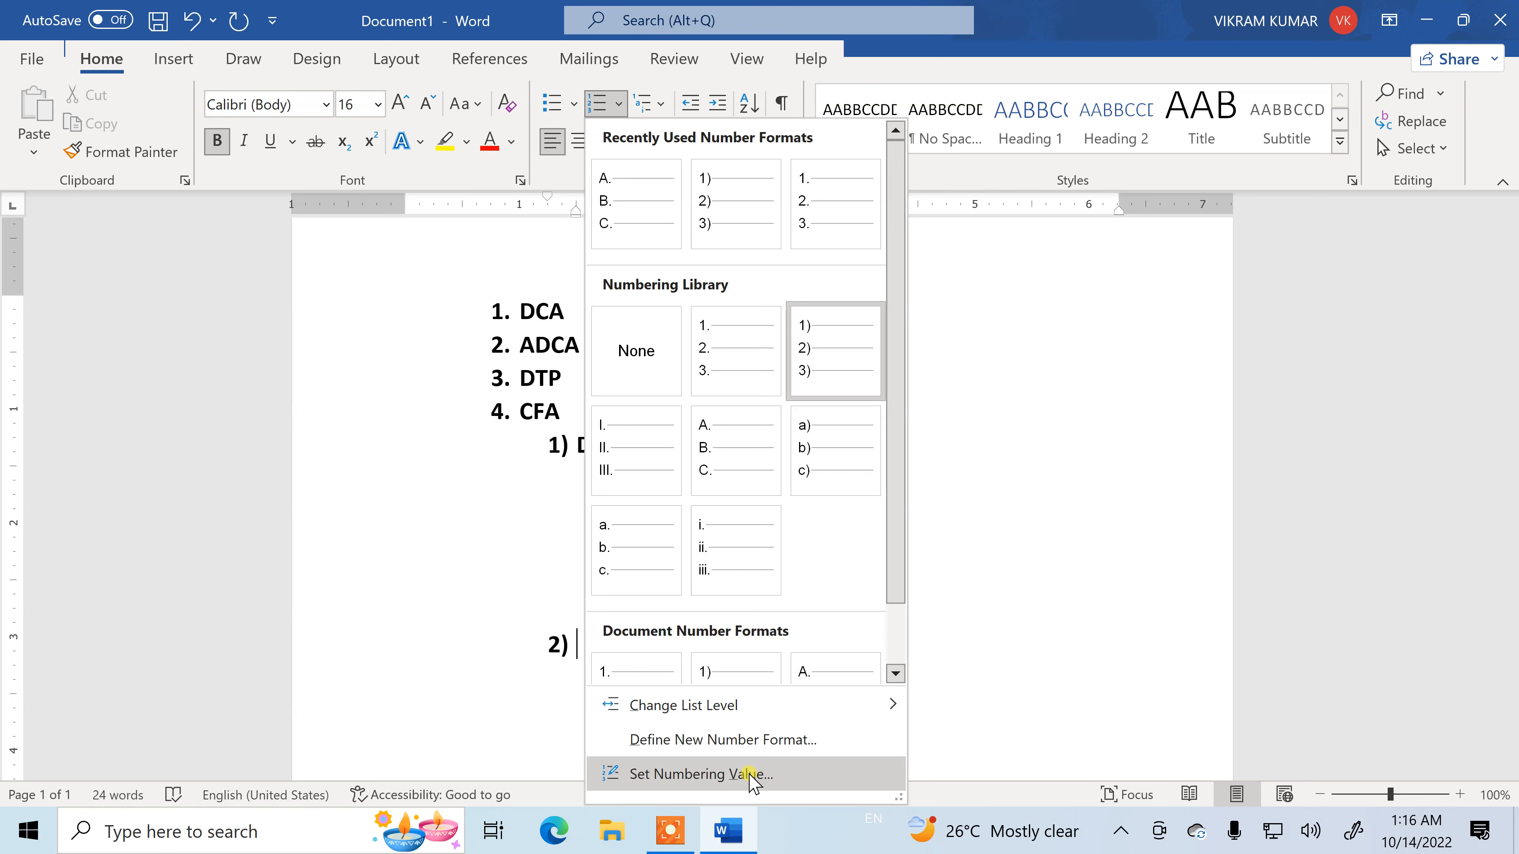
- Delete the document's entire numbered list and clear the leftover indentation, leaving an empty page
{"action": "left_click", "coordinate": [412, 634]}
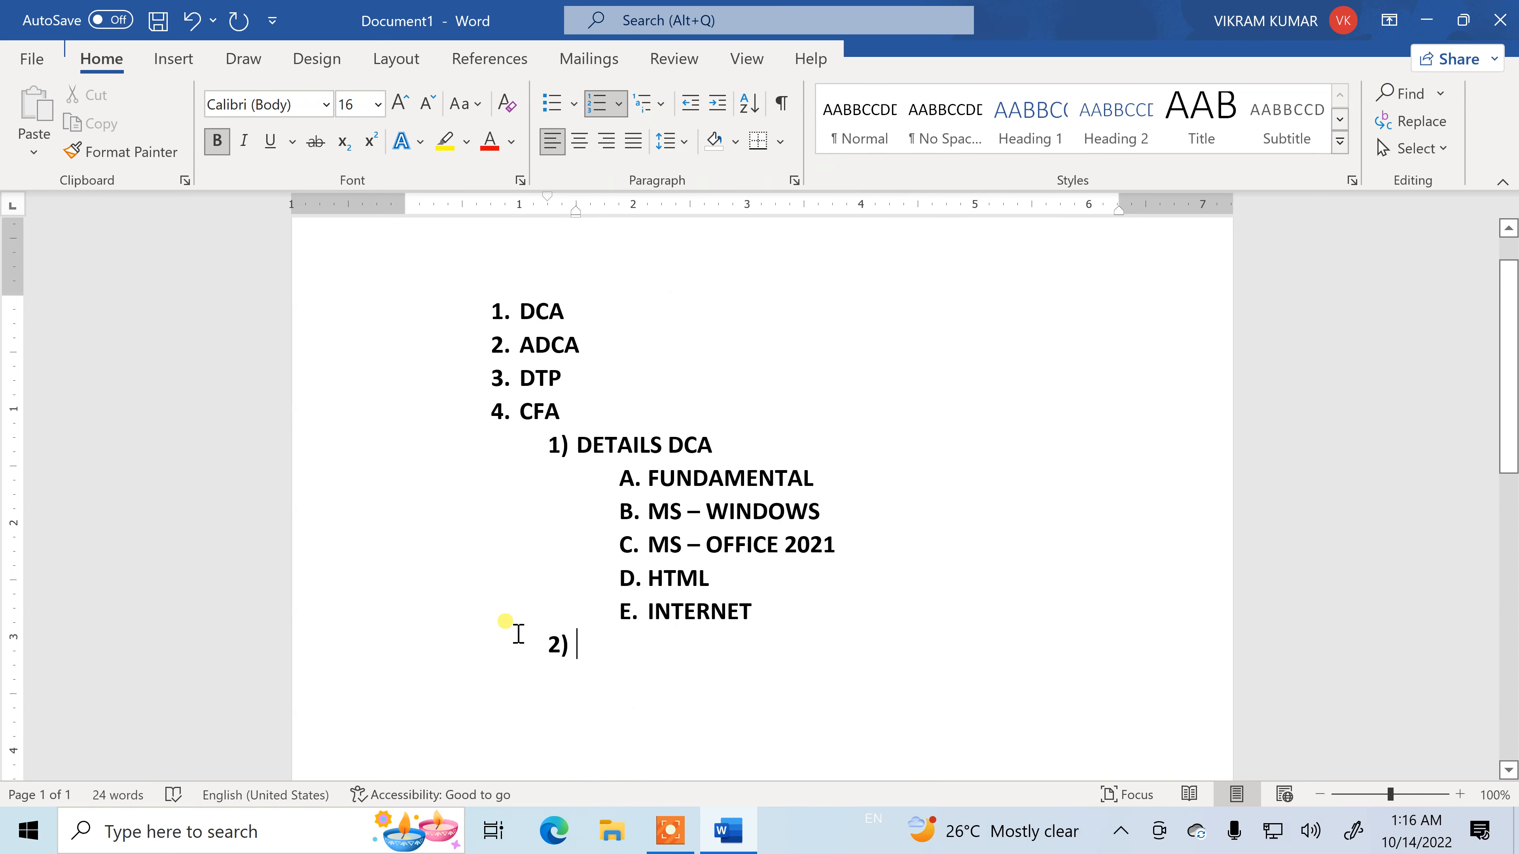
{"action": "key", "text": "ctrl+a"}
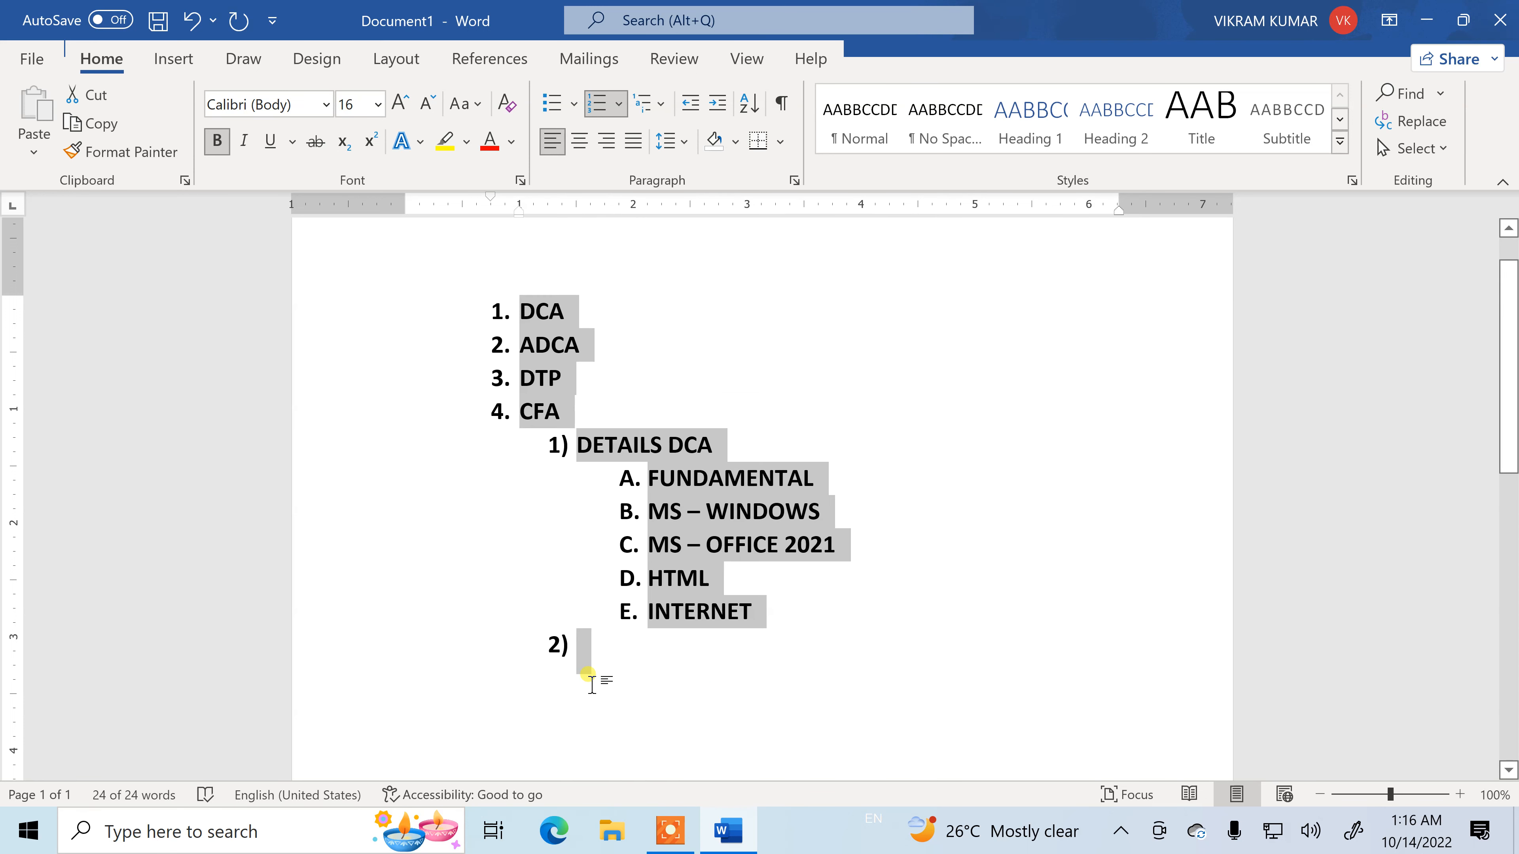
{"action": "key", "text": "BackSpace"}
{"action": "key", "text": "BackSpace"}
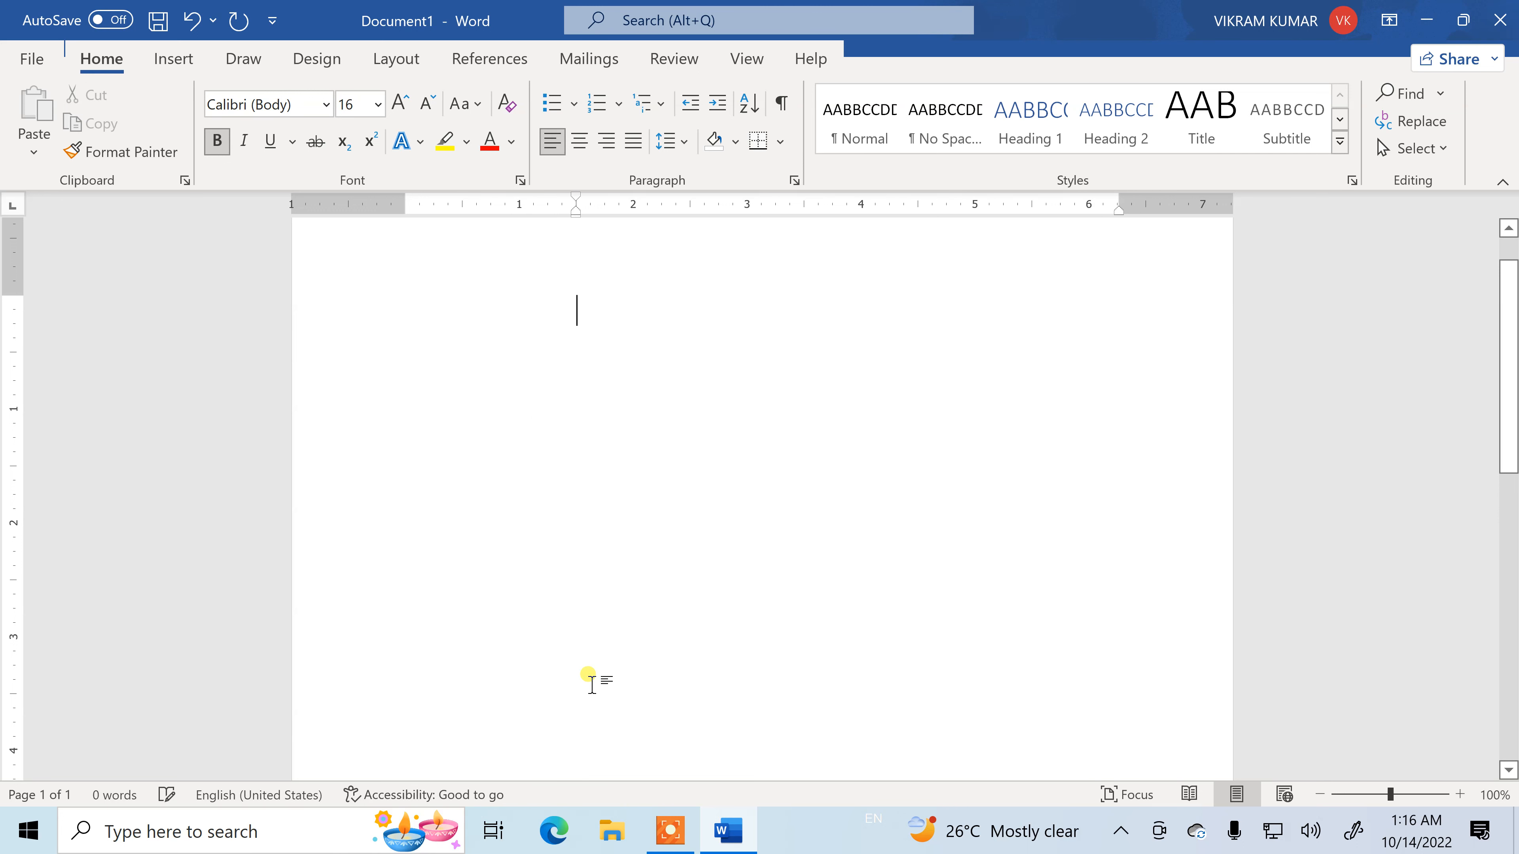
{"action": "key", "text": "BackSpace"}
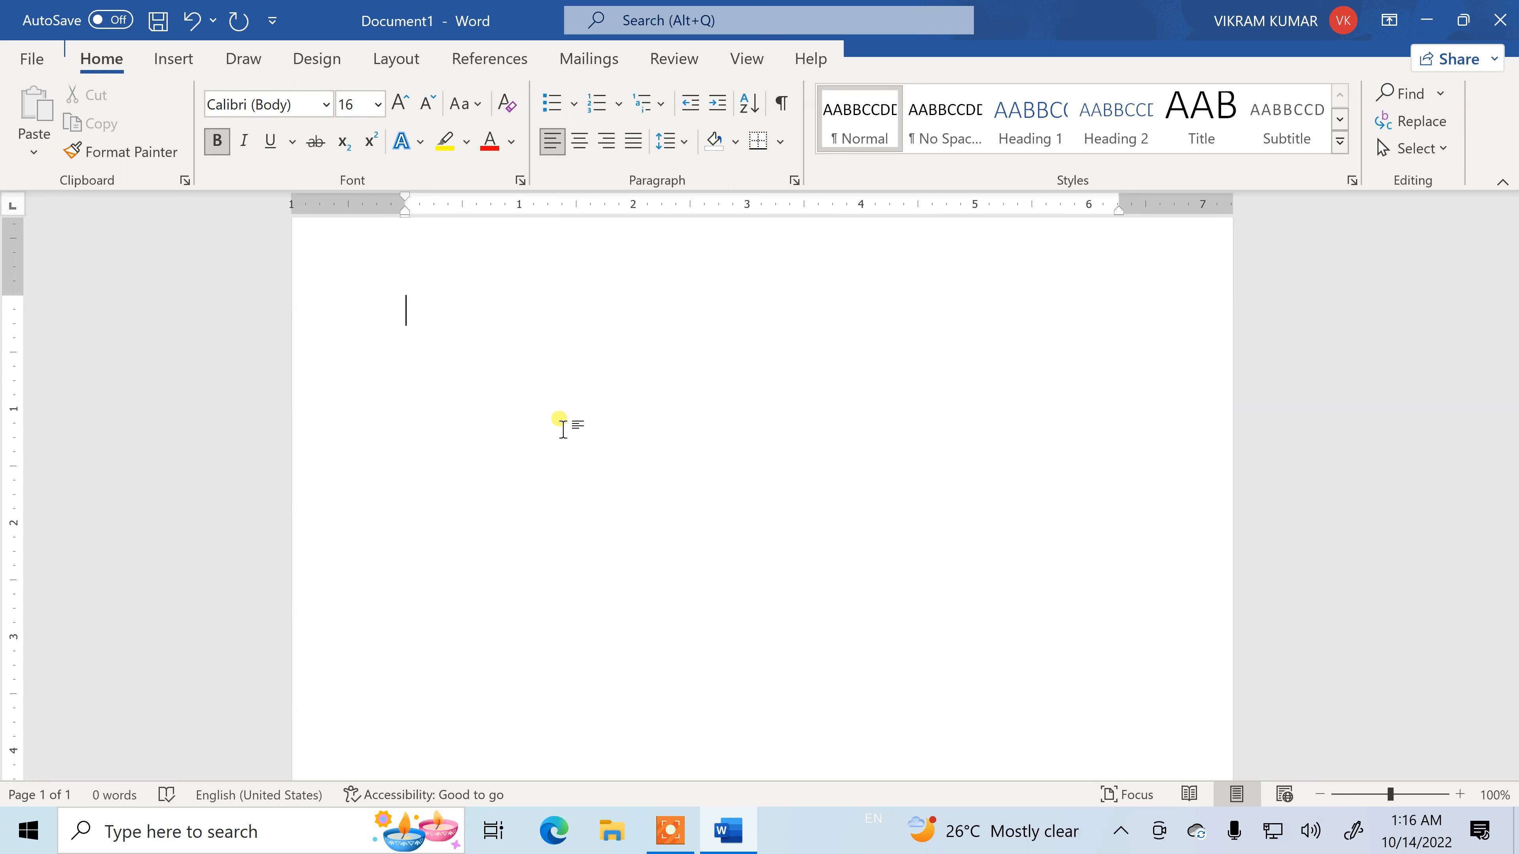
- Start a numbered list in the 1. 2. 3. format with the items NAME and FATHER'S NAME, each followed by a dotted line
{"action": "left_click", "coordinate": [619, 104]}
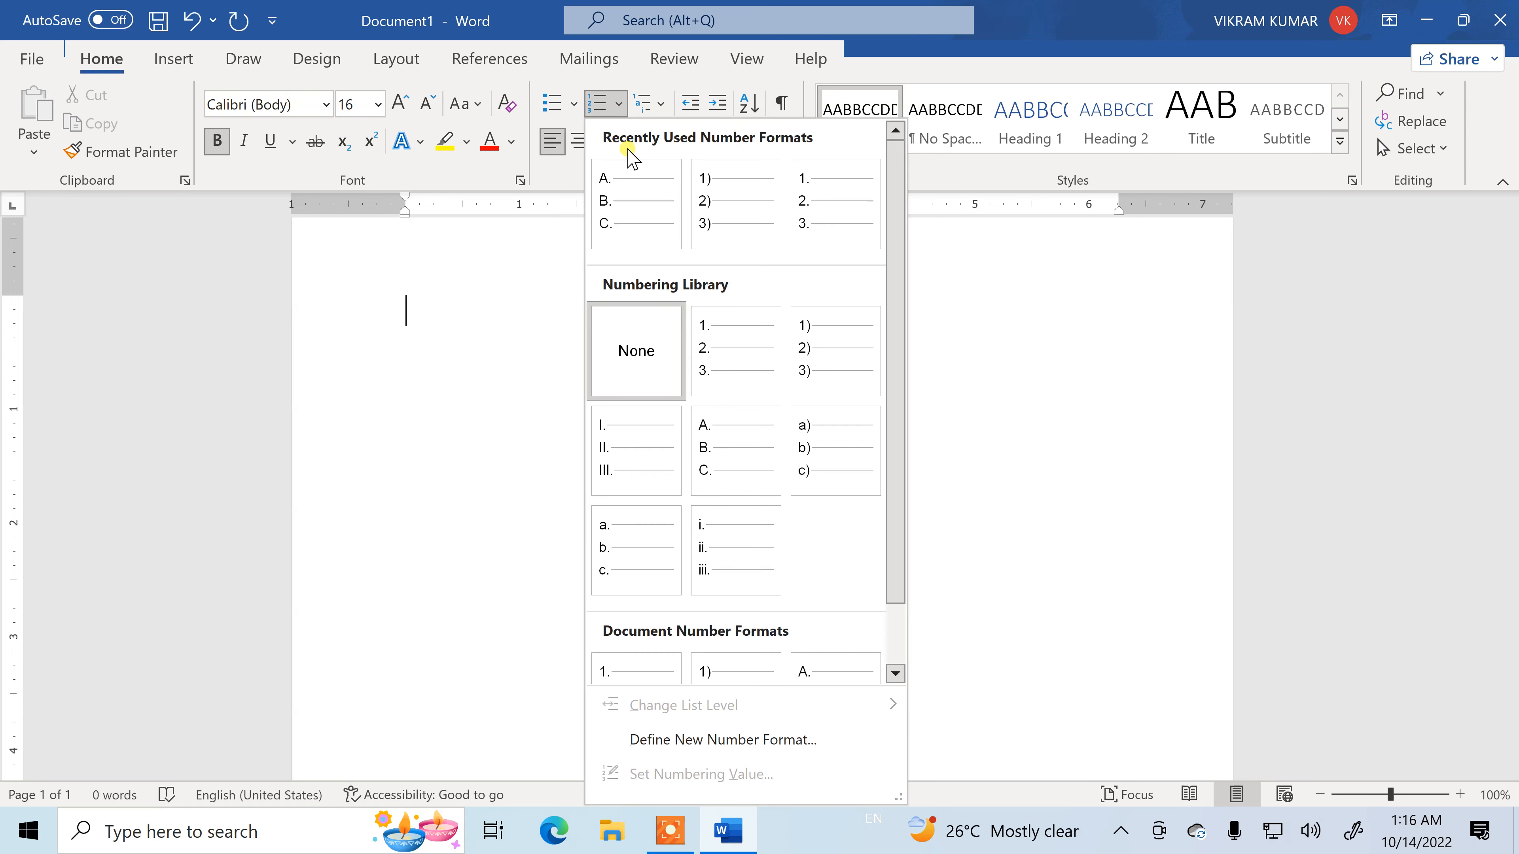
{"action": "left_click", "coordinate": [808, 192]}
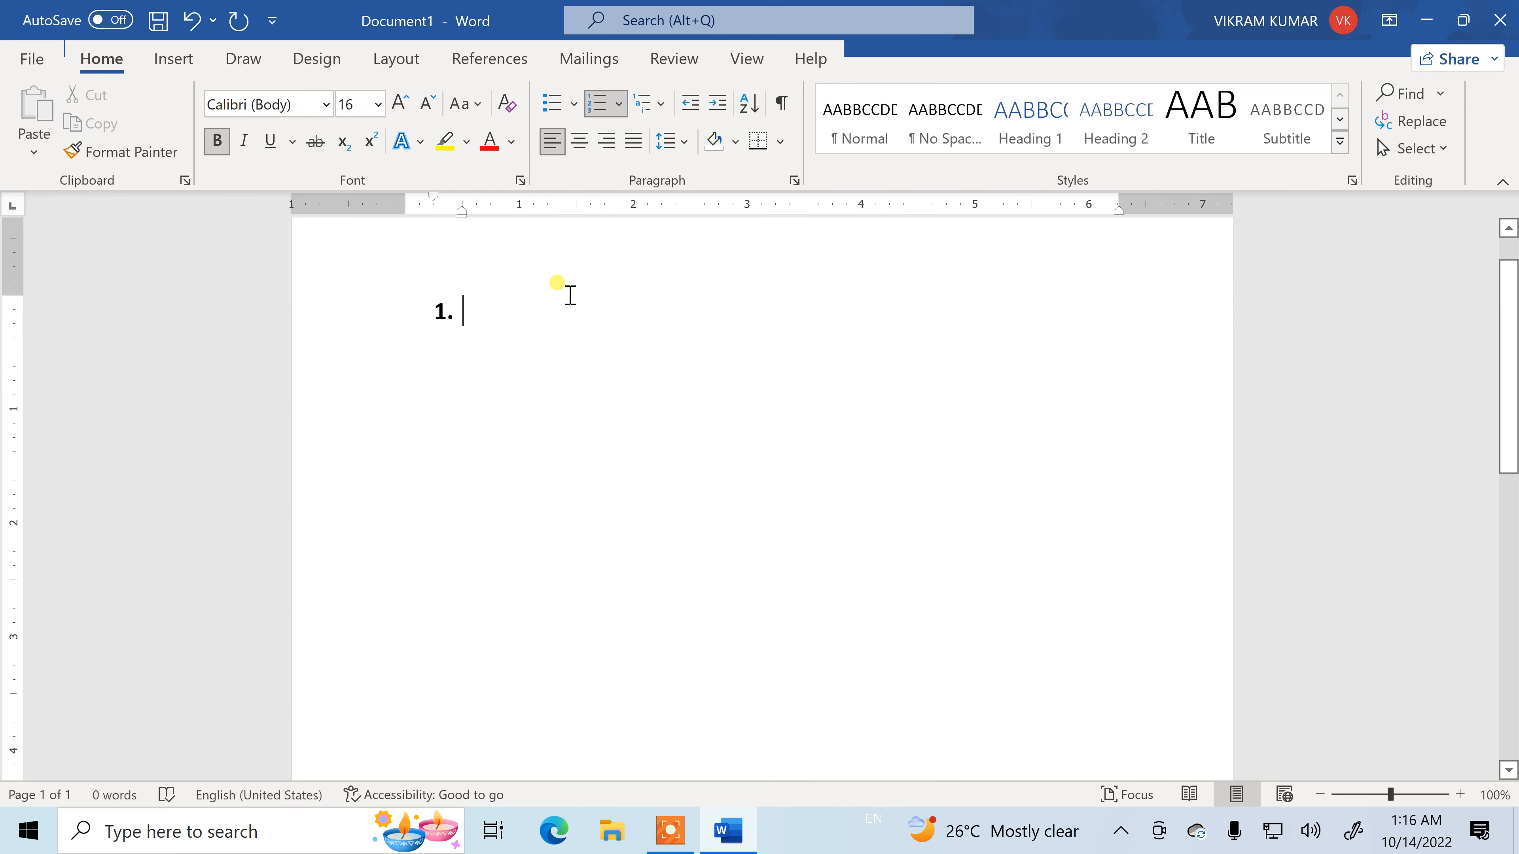
{"action": "type", "text": "NAME"}
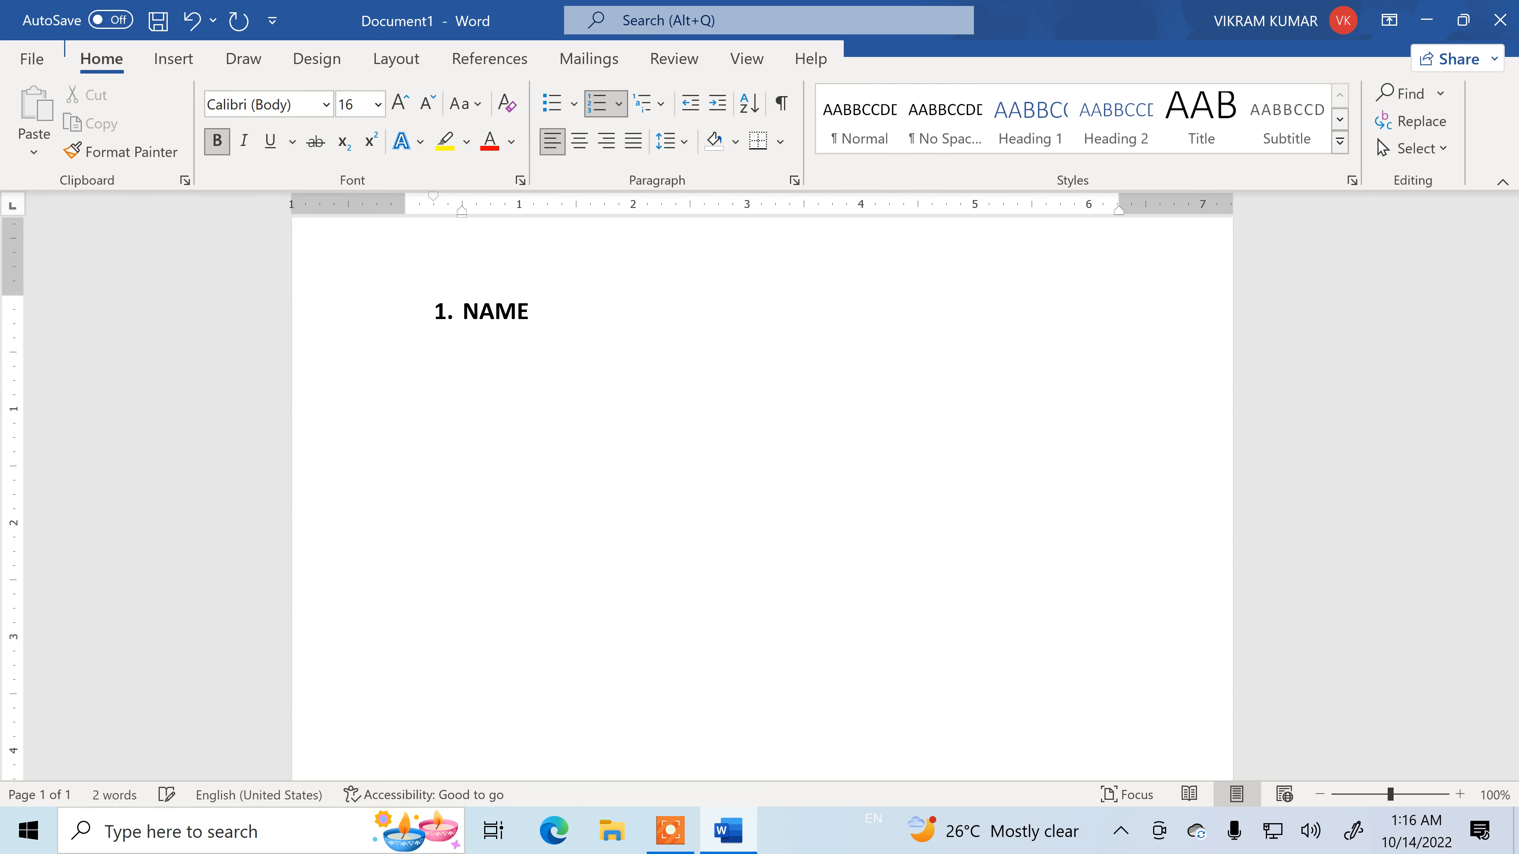
{"action": "type", "text": "................................................................................................."}
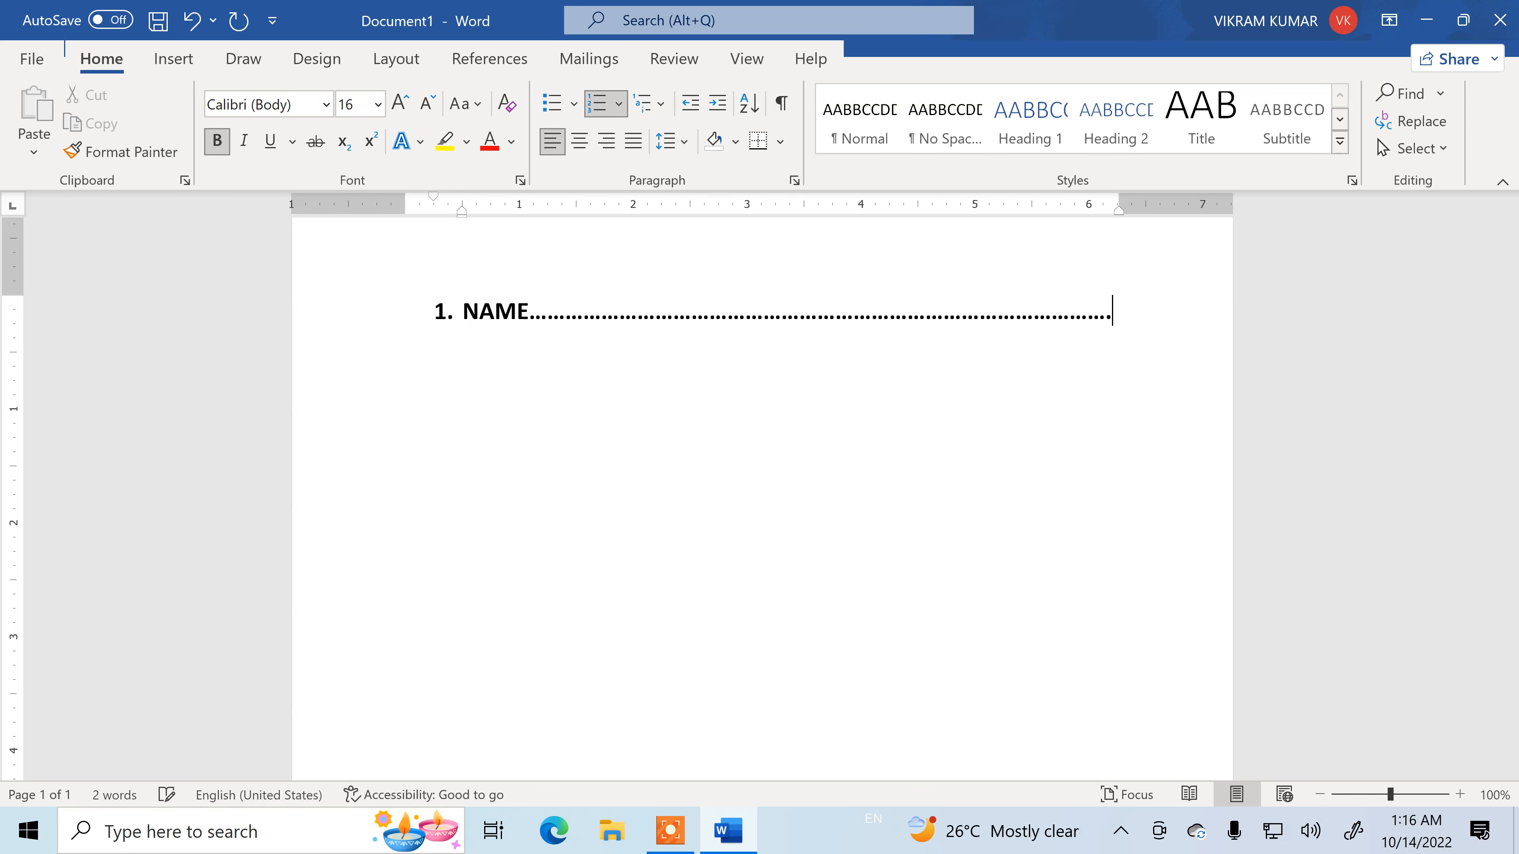
{"action": "key", "text": "Return"}
{"action": "type", "text": "FATHER'S NAME..................................................................................."}
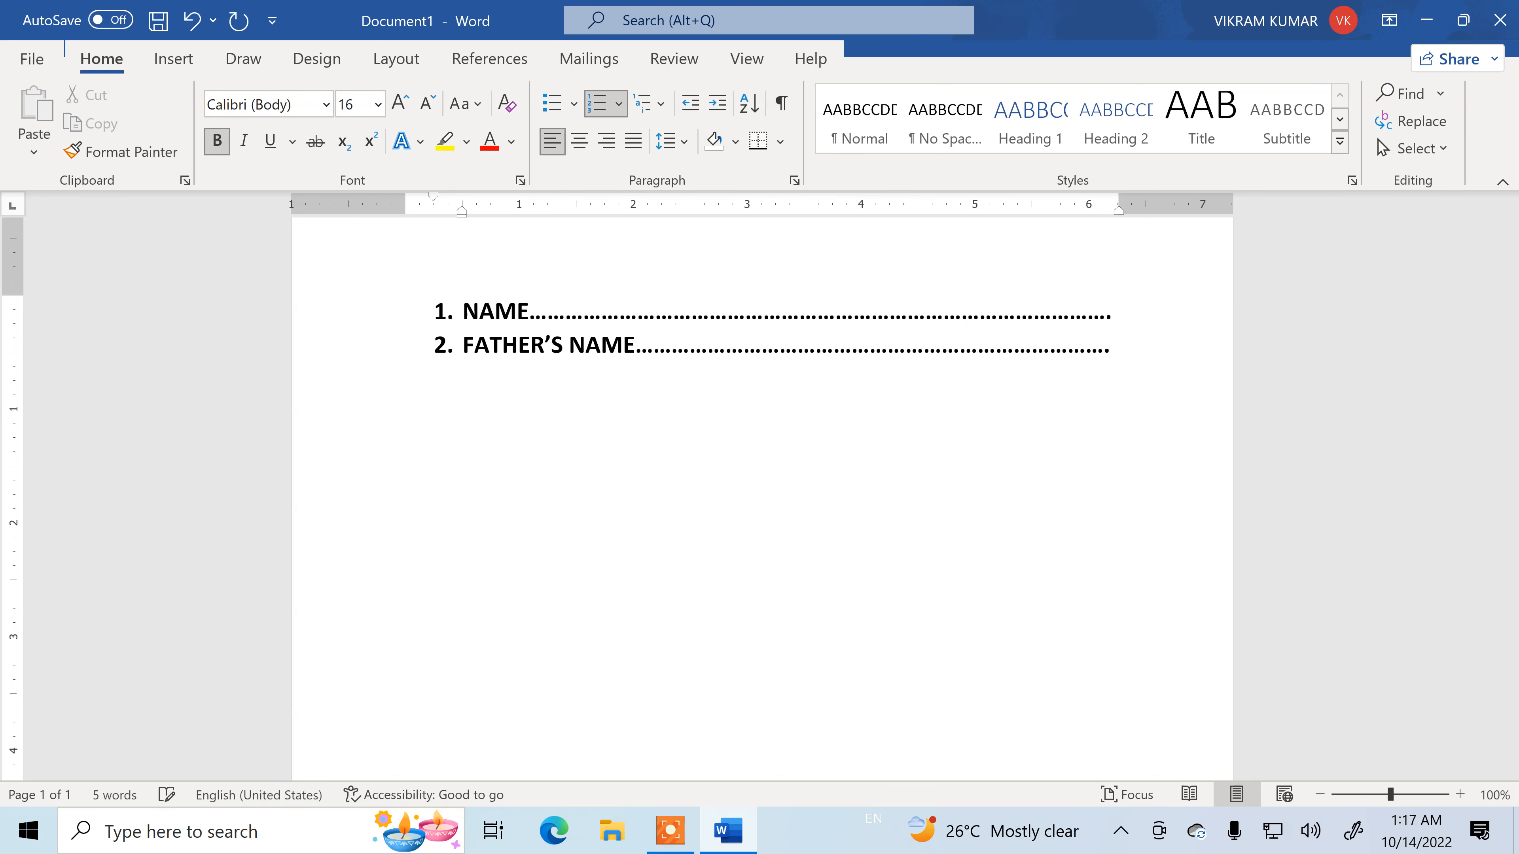
- Add a third list item with D.O.B and GENDER on one line, each followed by a dotted blank
{"action": "key", "text": "Return"}
{"action": "type", "text": "D.O.B..................."}
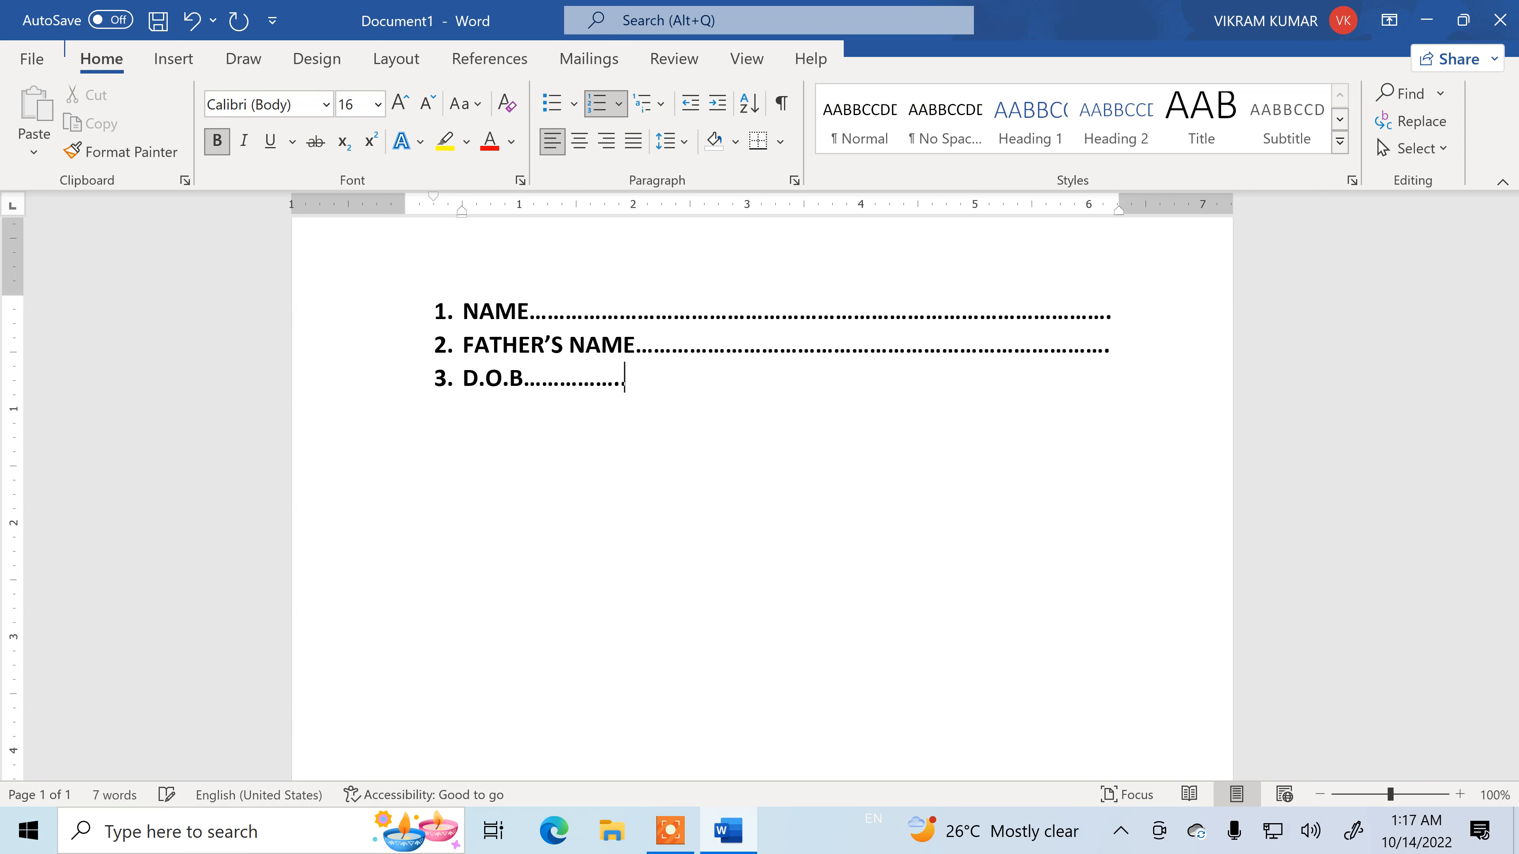
{"action": "type", "text": "..............GENDER......................................."}
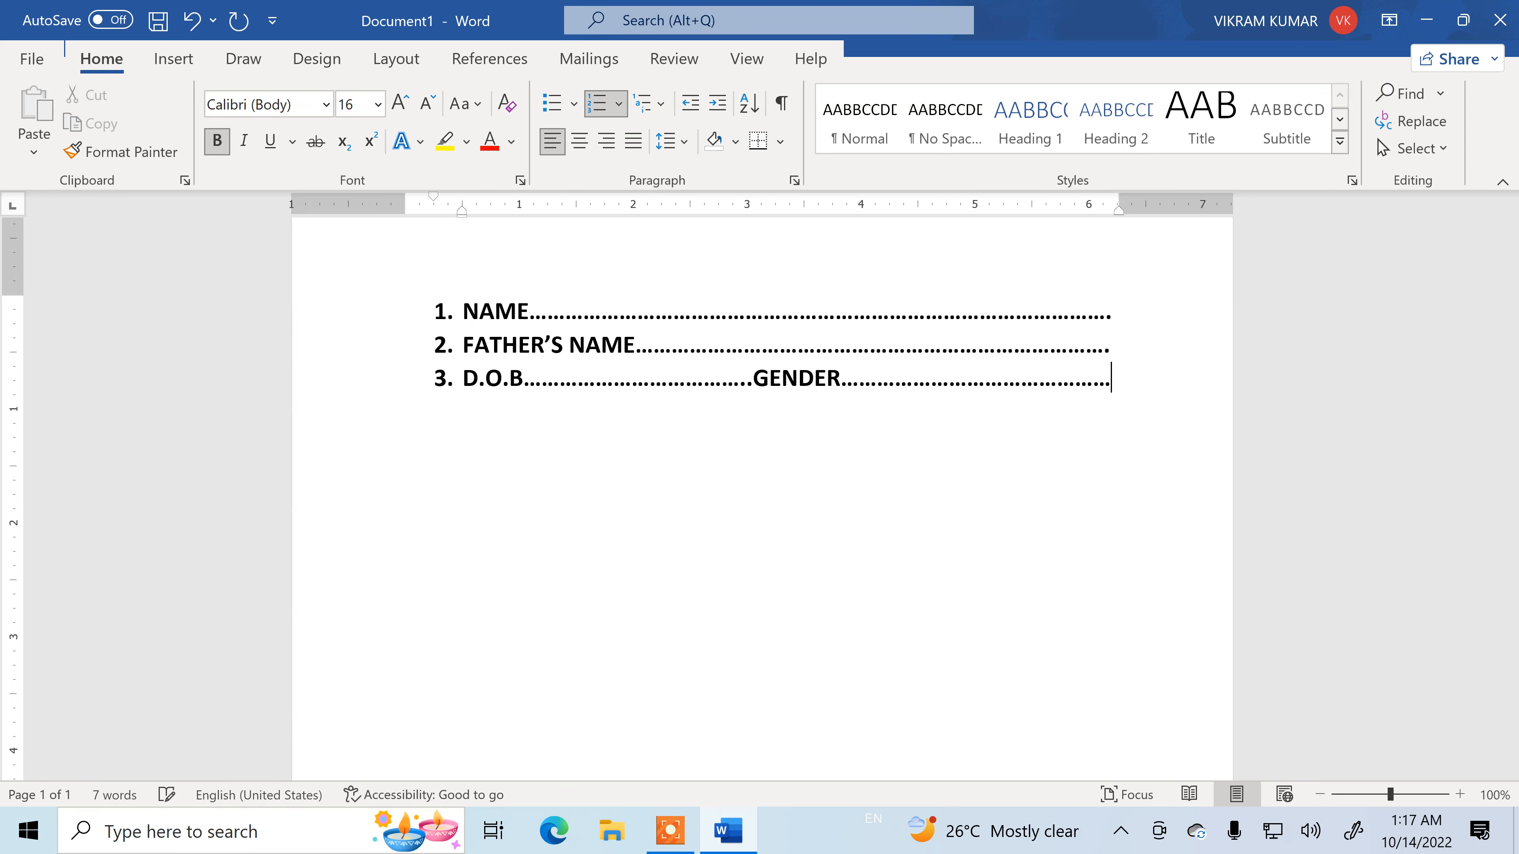
- Add a fourth list item ADDRESS followed by dots filling the rest of its line and two more lines
{"action": "key", "text": "Return"}
{"action": "type", "text": "ADDRES"}
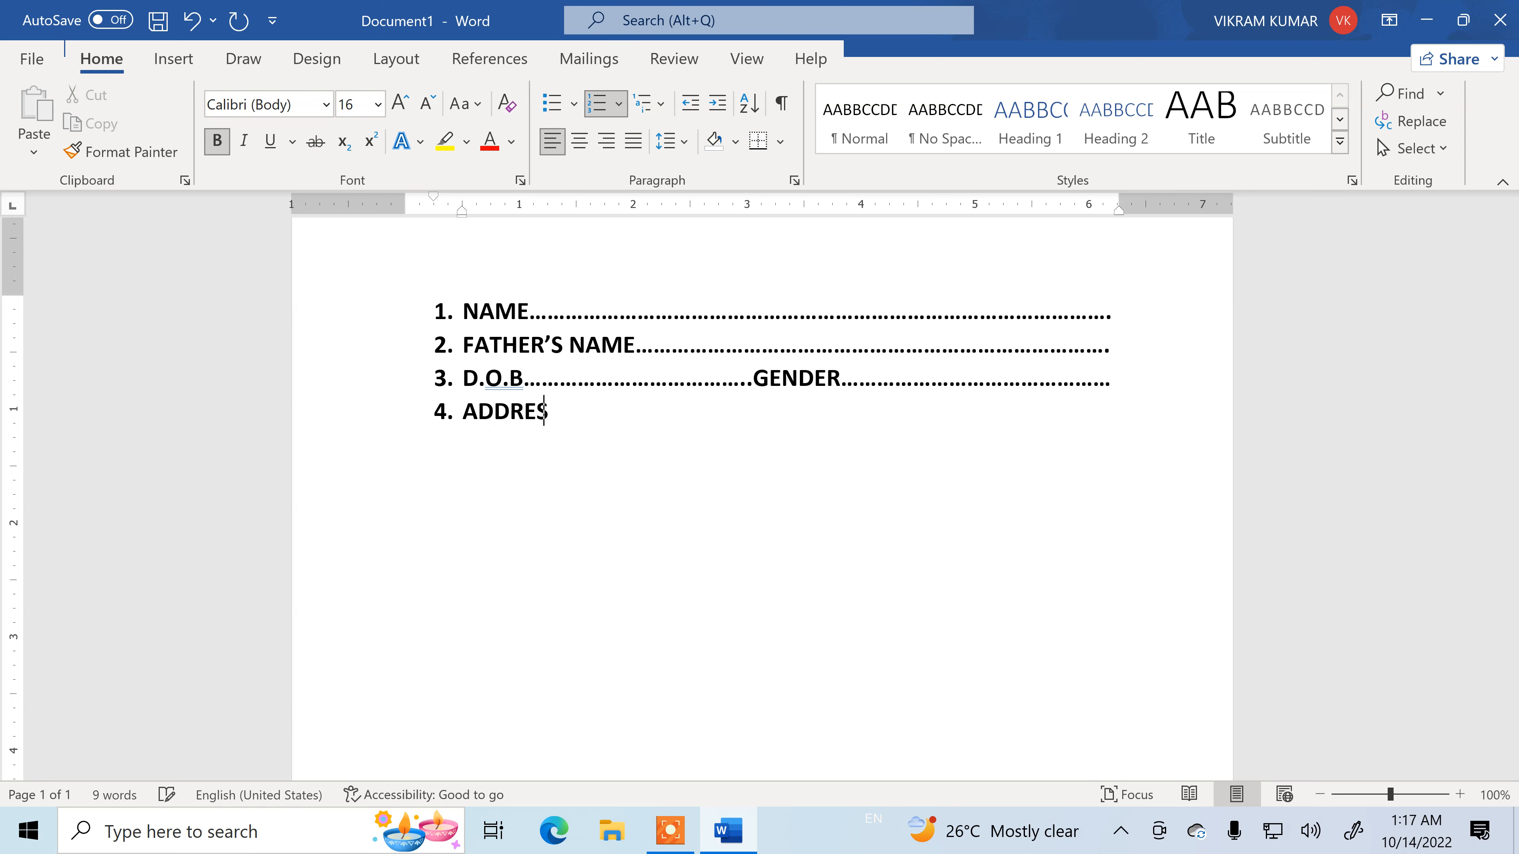
{"action": "type", "text": "S.................................................................................."}
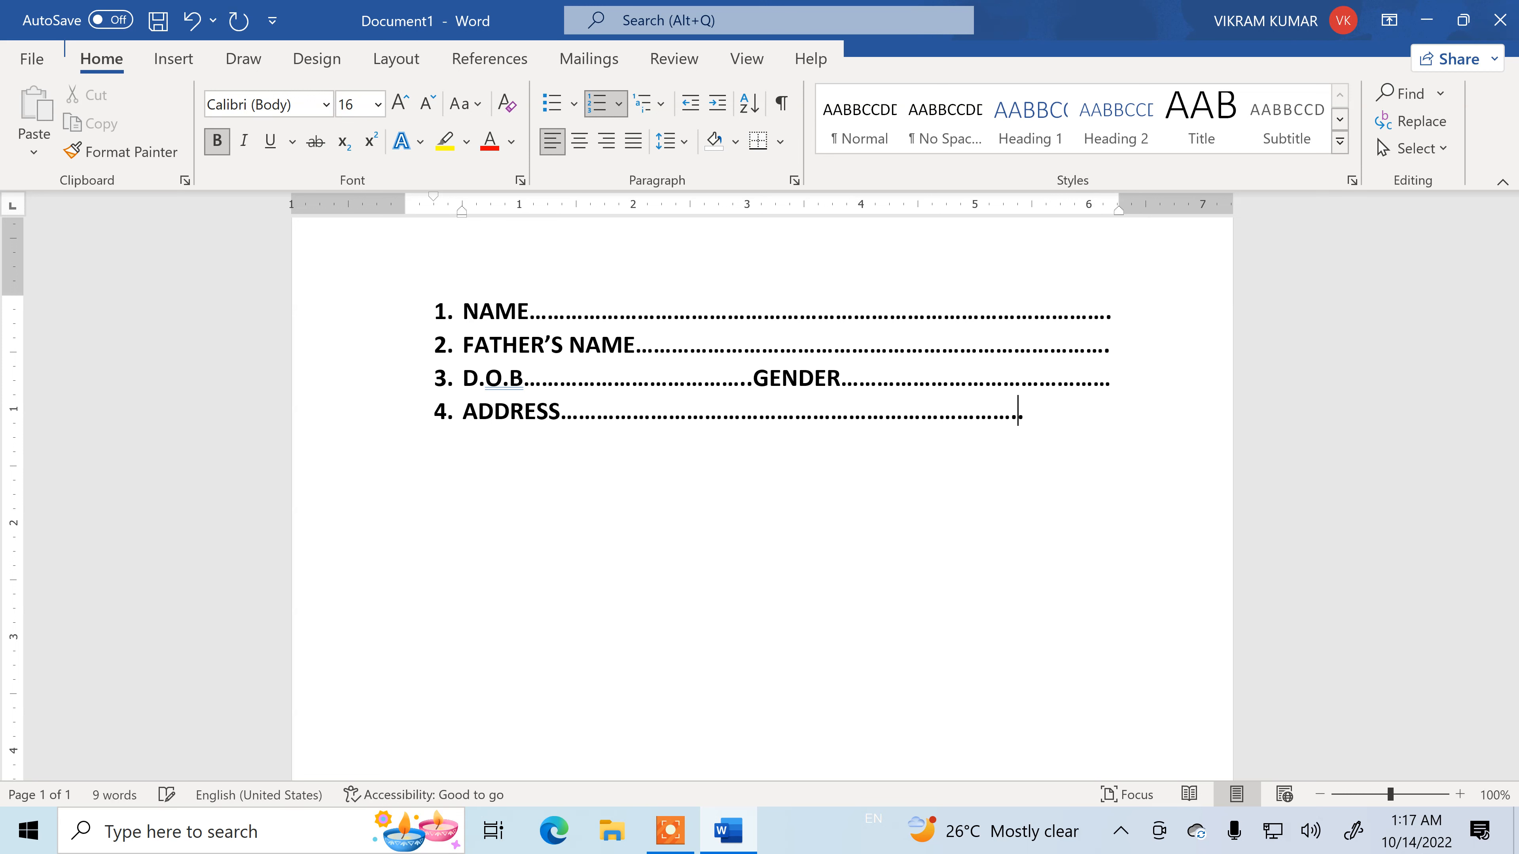
{"action": "type", "text": "................................................................................................................"}
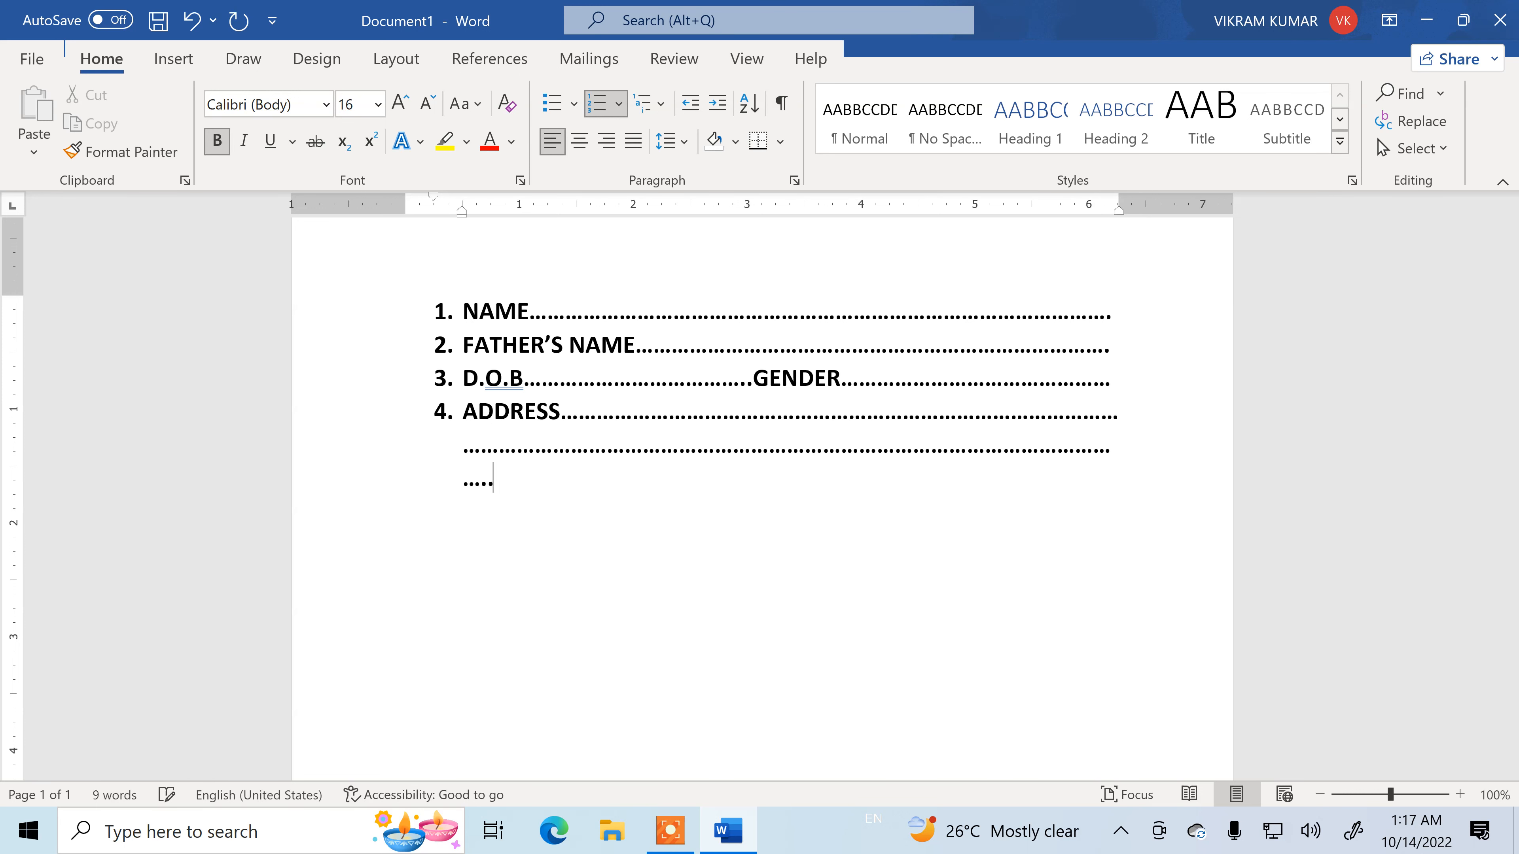
{"action": "type", "text": "....................................................."}
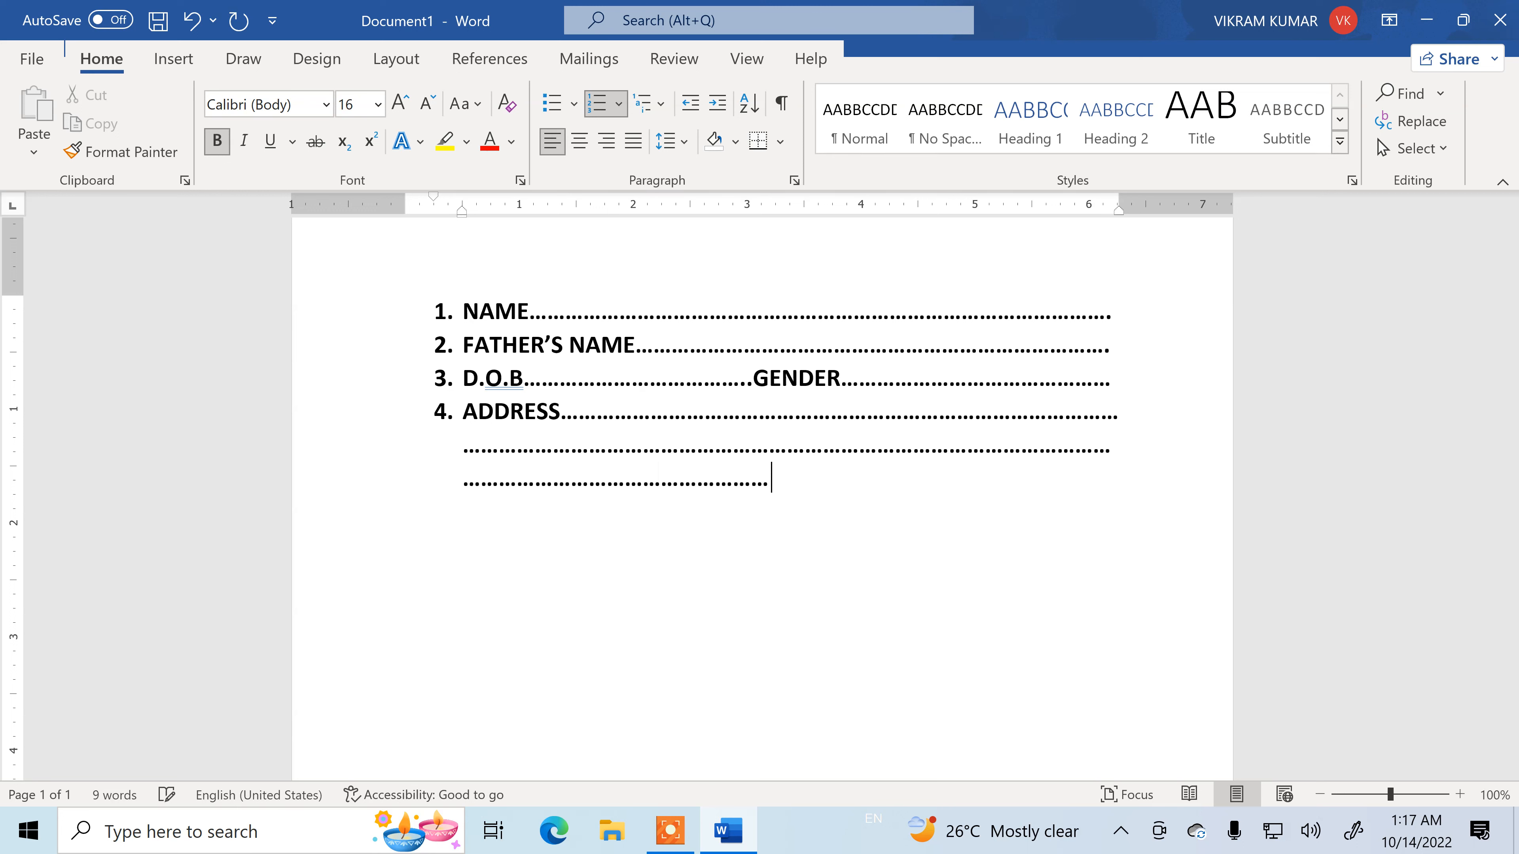
{"action": "type", "text": "............................"}
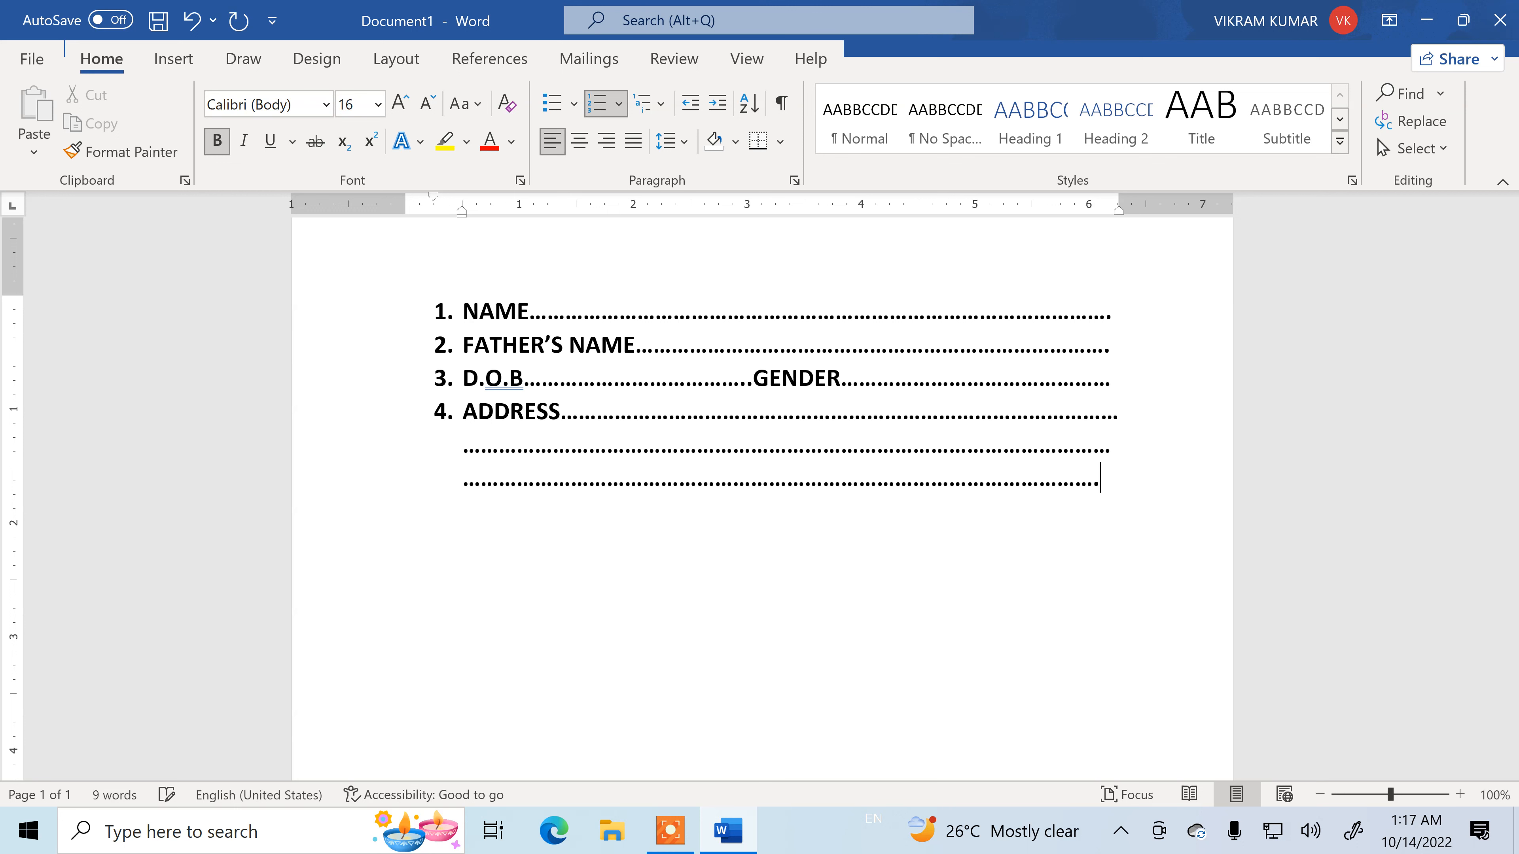
- Add an unnumbered, indented paragraph below the ADDRESS item and fill it with a full line of dots
{"action": "key", "text": "Return"}
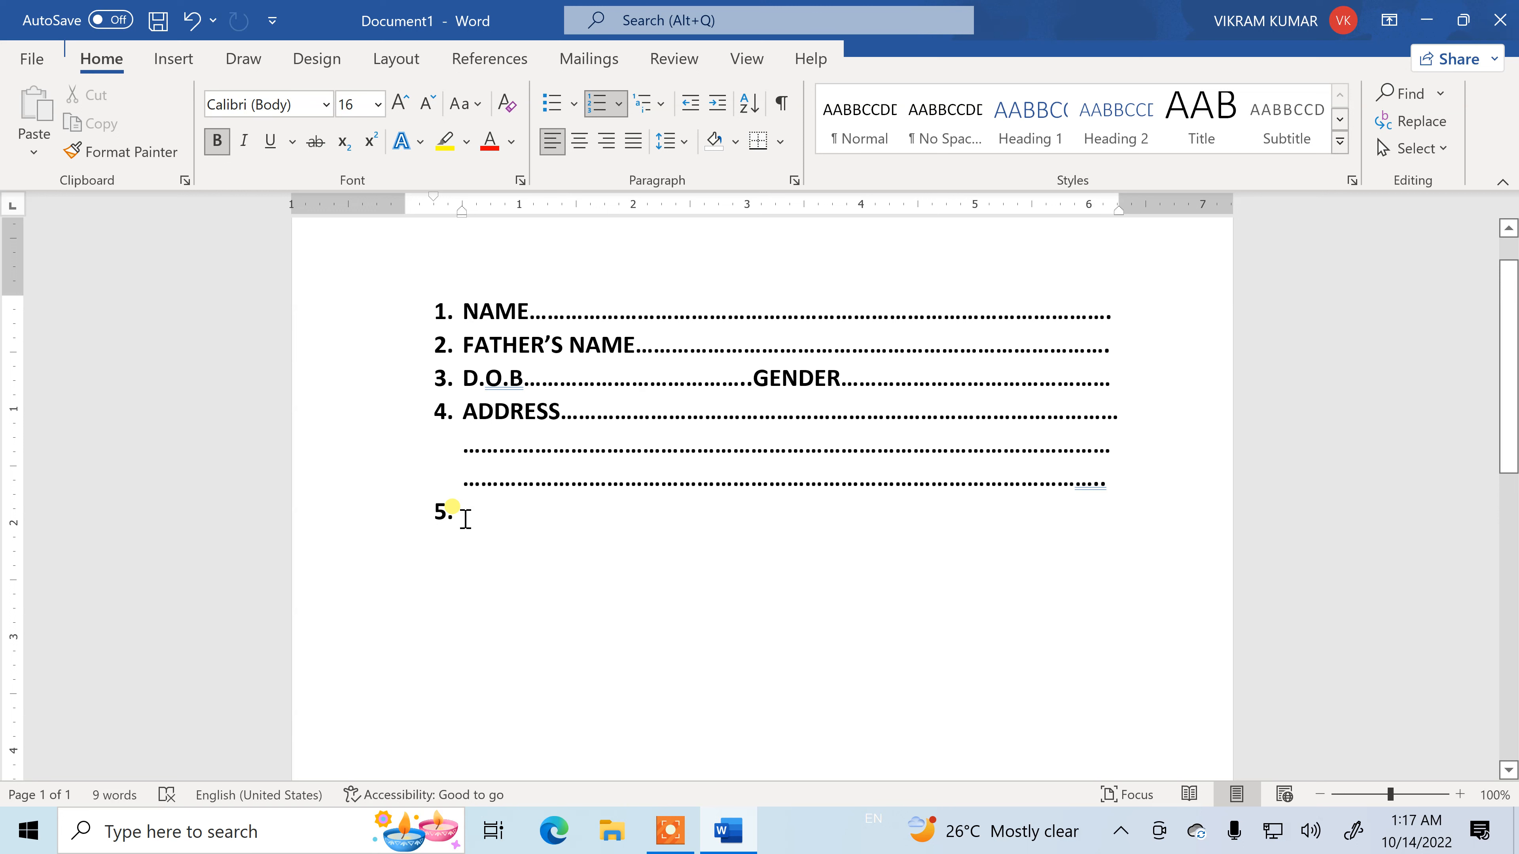
{"action": "key", "text": "BackSpace"}
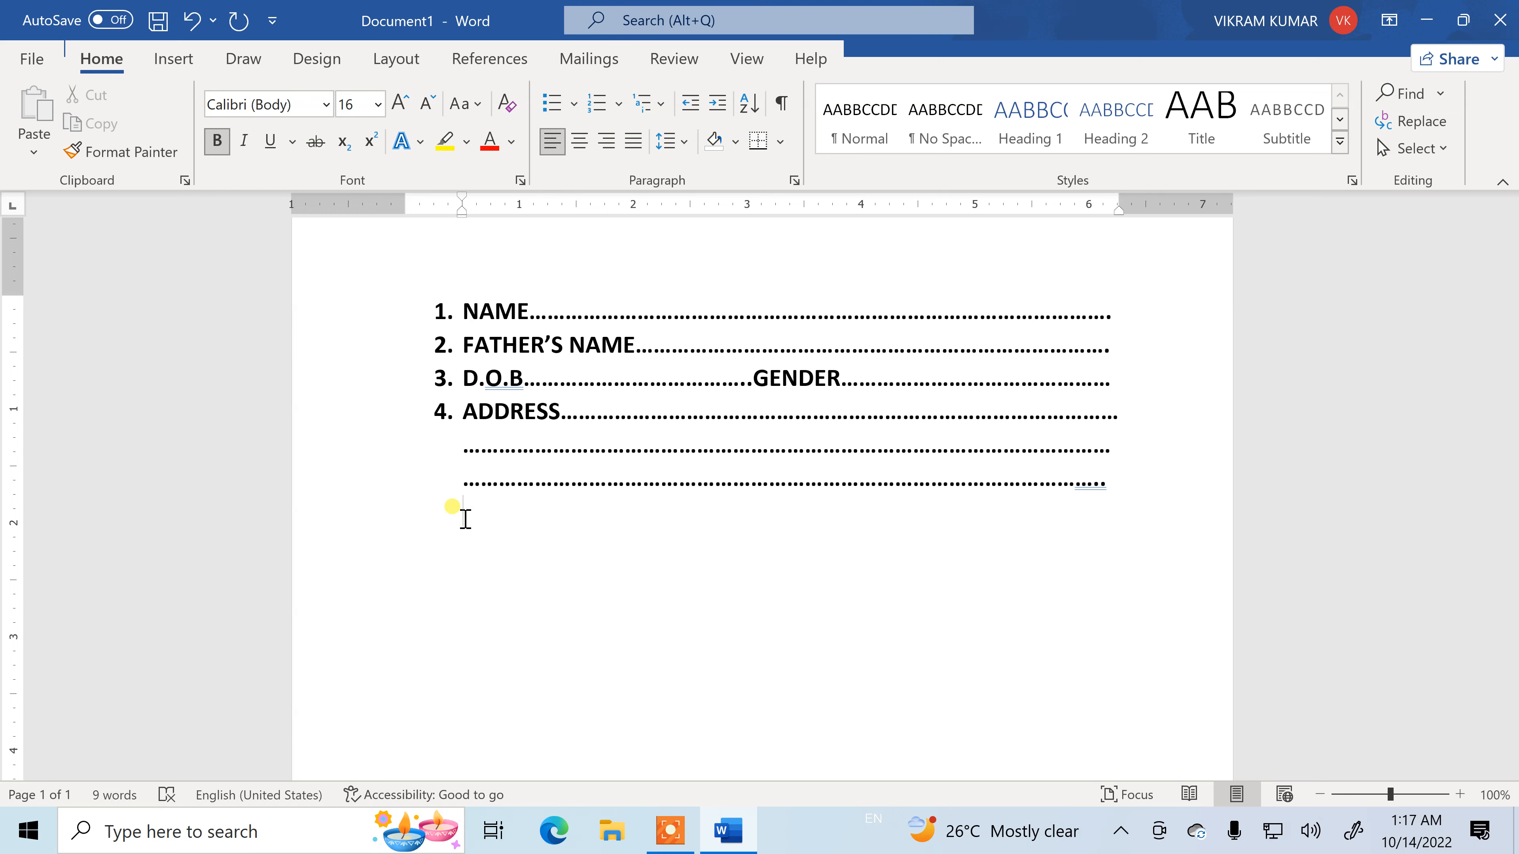
{"action": "type", "text": "............."}
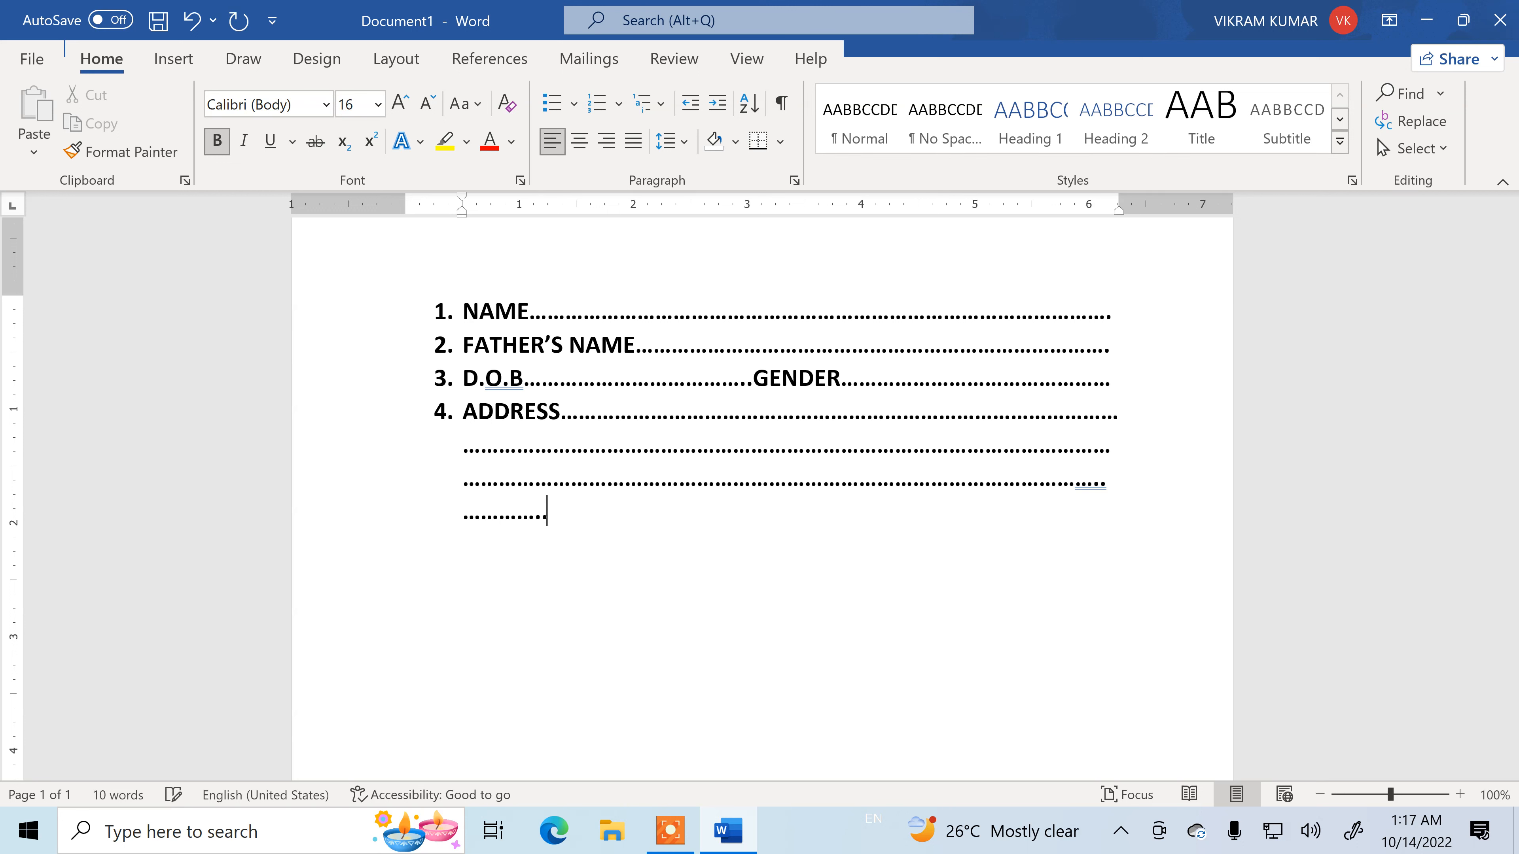
{"action": "type", "text": "......................................................................................"}
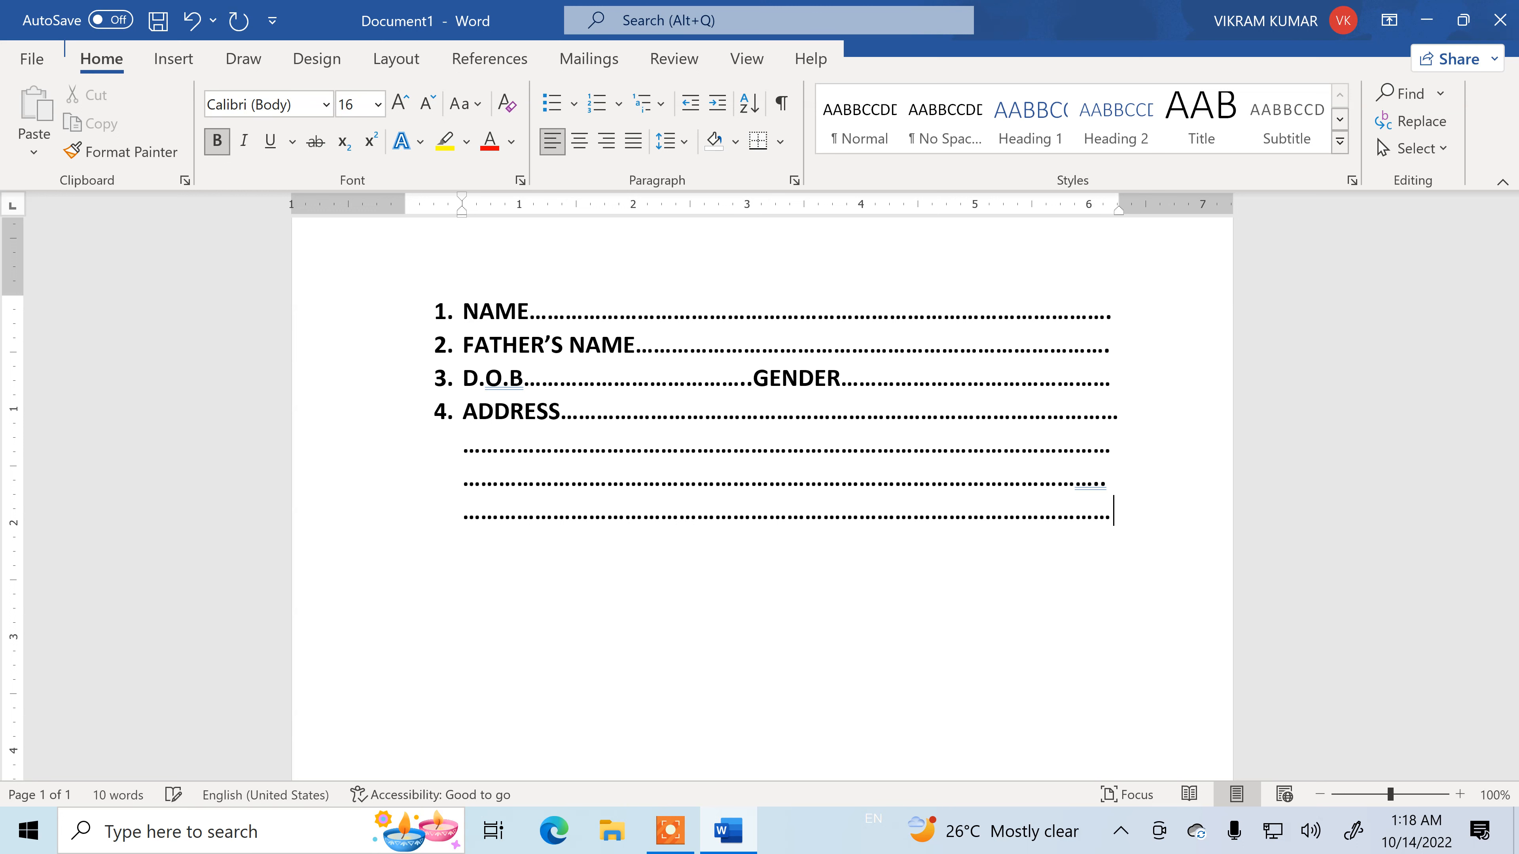
- Start a new unindented paragraph below the dotted lines and apply the 1. 2. 3. number format to it
{"action": "key", "text": "Return"}
{"action": "key", "text": "BackSpace"}
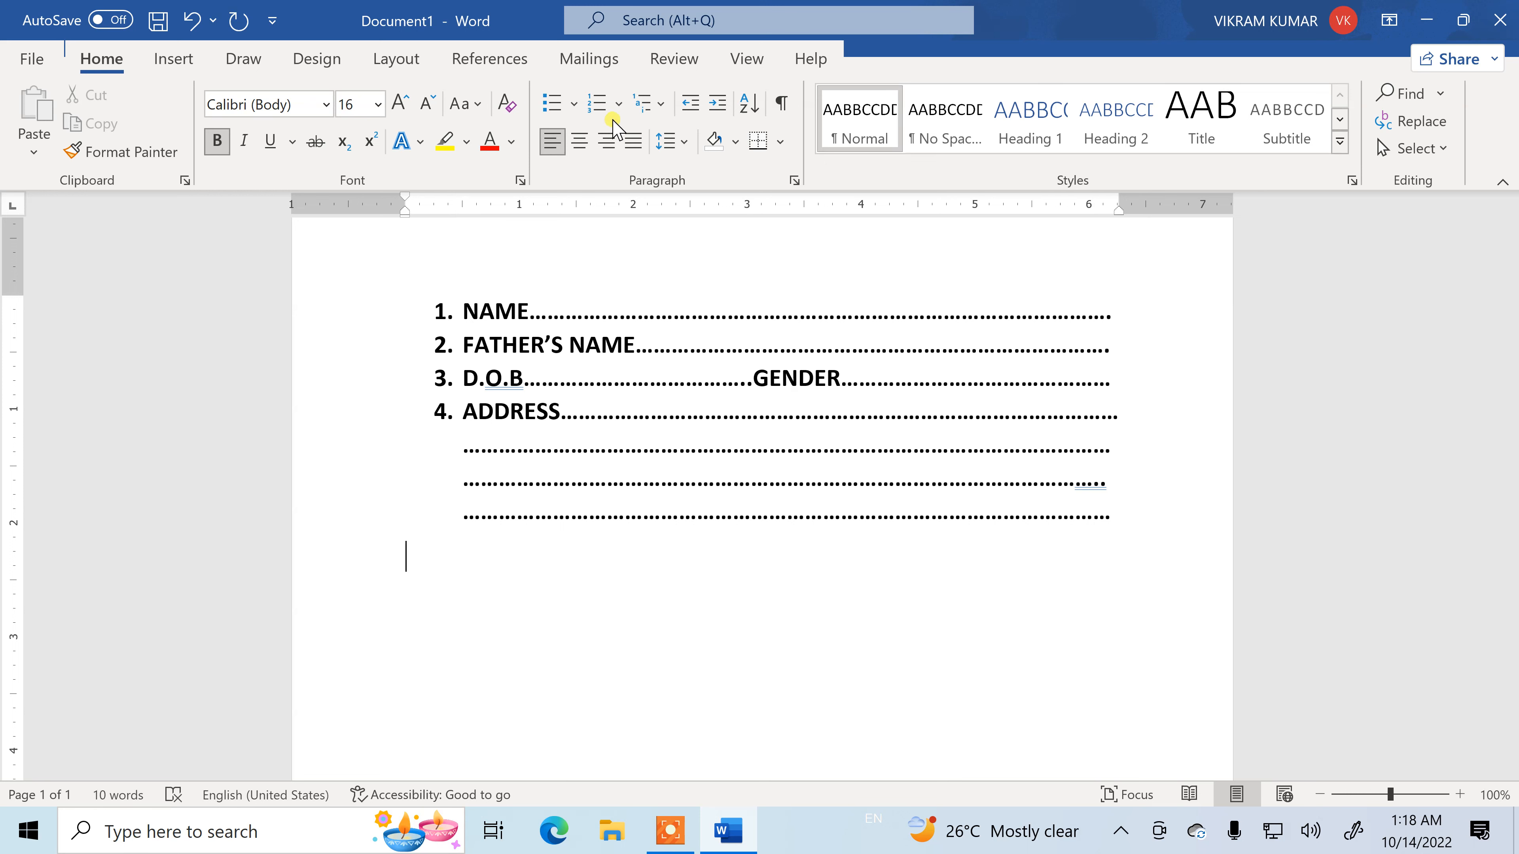
{"action": "left_click", "coordinate": [617, 105]}
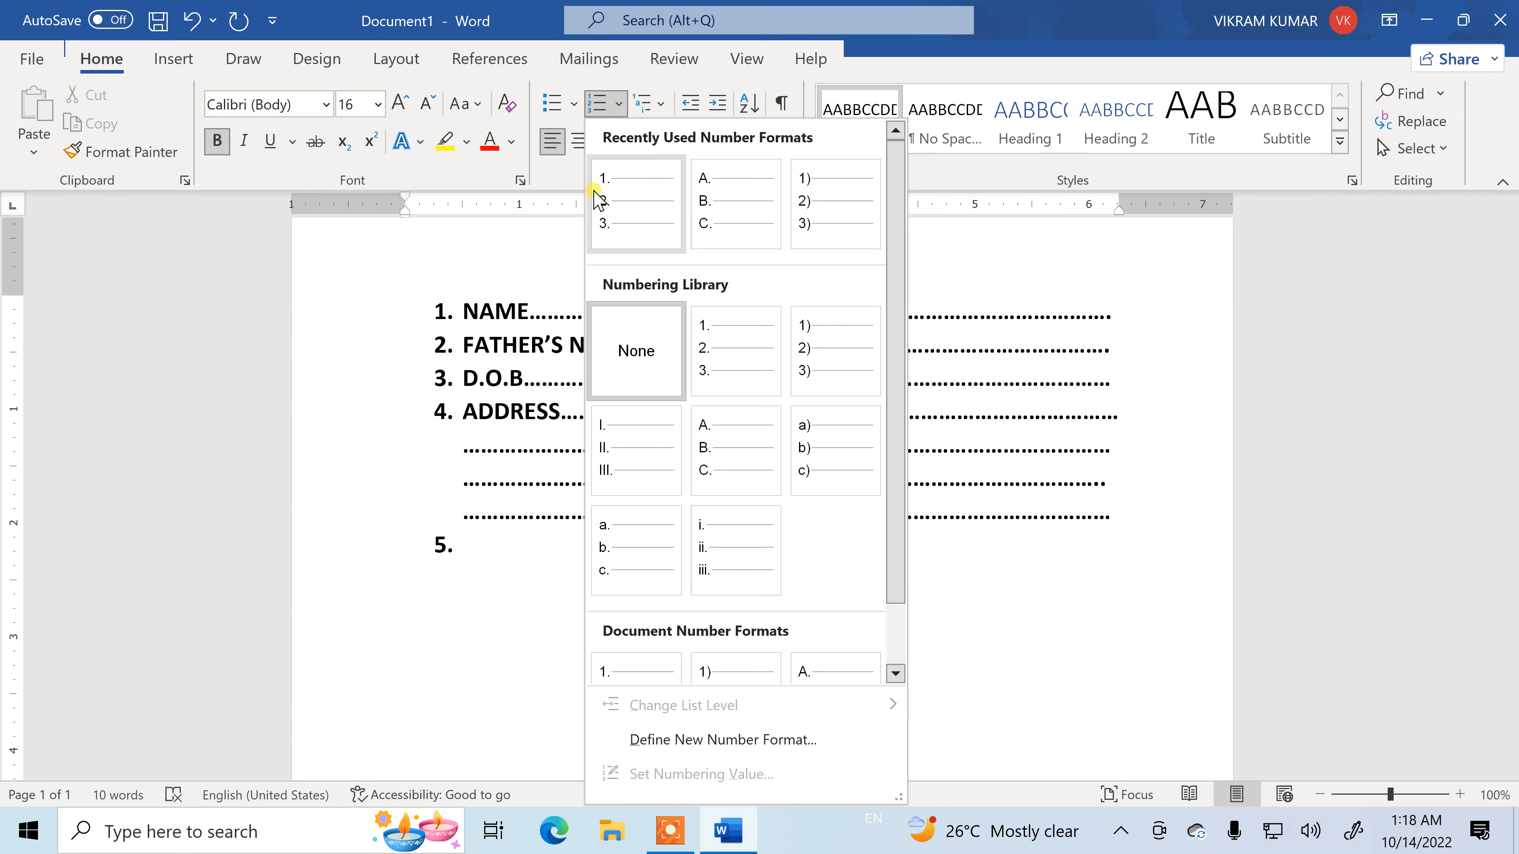
{"action": "left_click", "coordinate": [648, 203]}
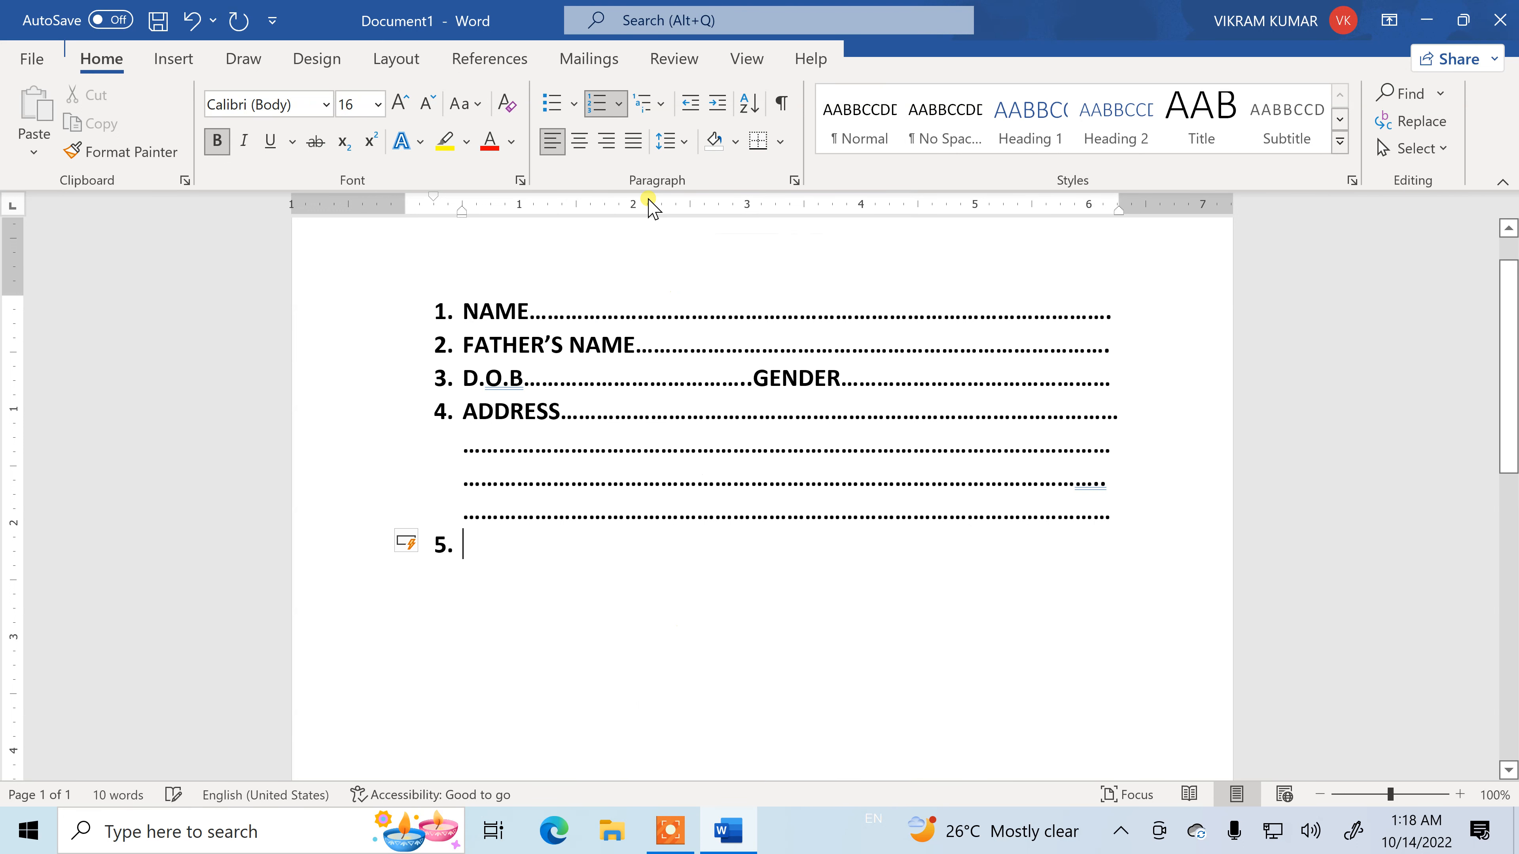
- Restart numbering at the new list item, switch it back to continuing the previous list, and restart it again
{"action": "left_click", "coordinate": [413, 547]}
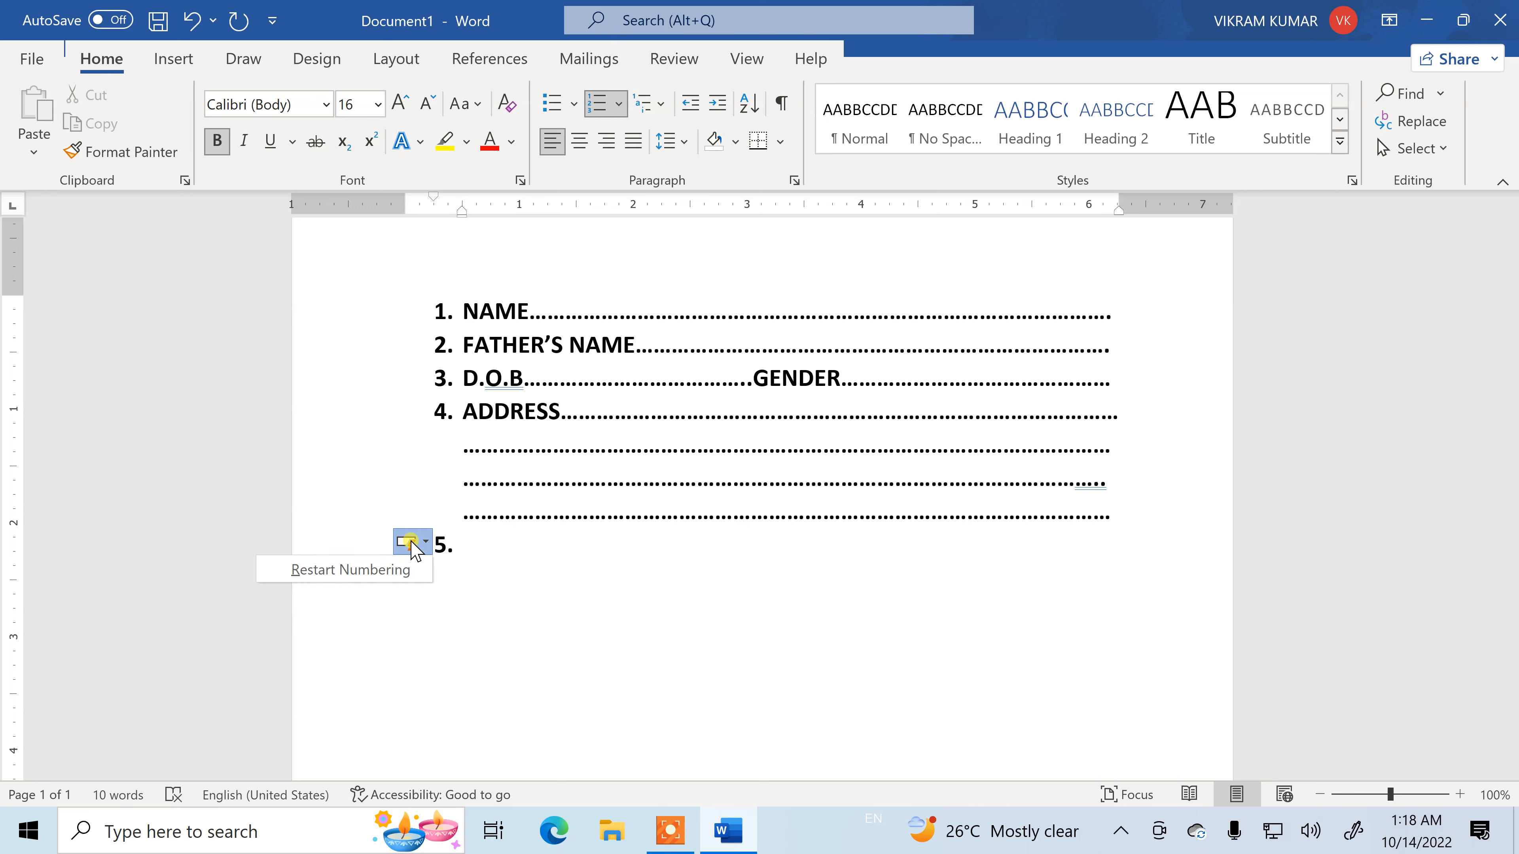
{"action": "left_click", "coordinate": [412, 569]}
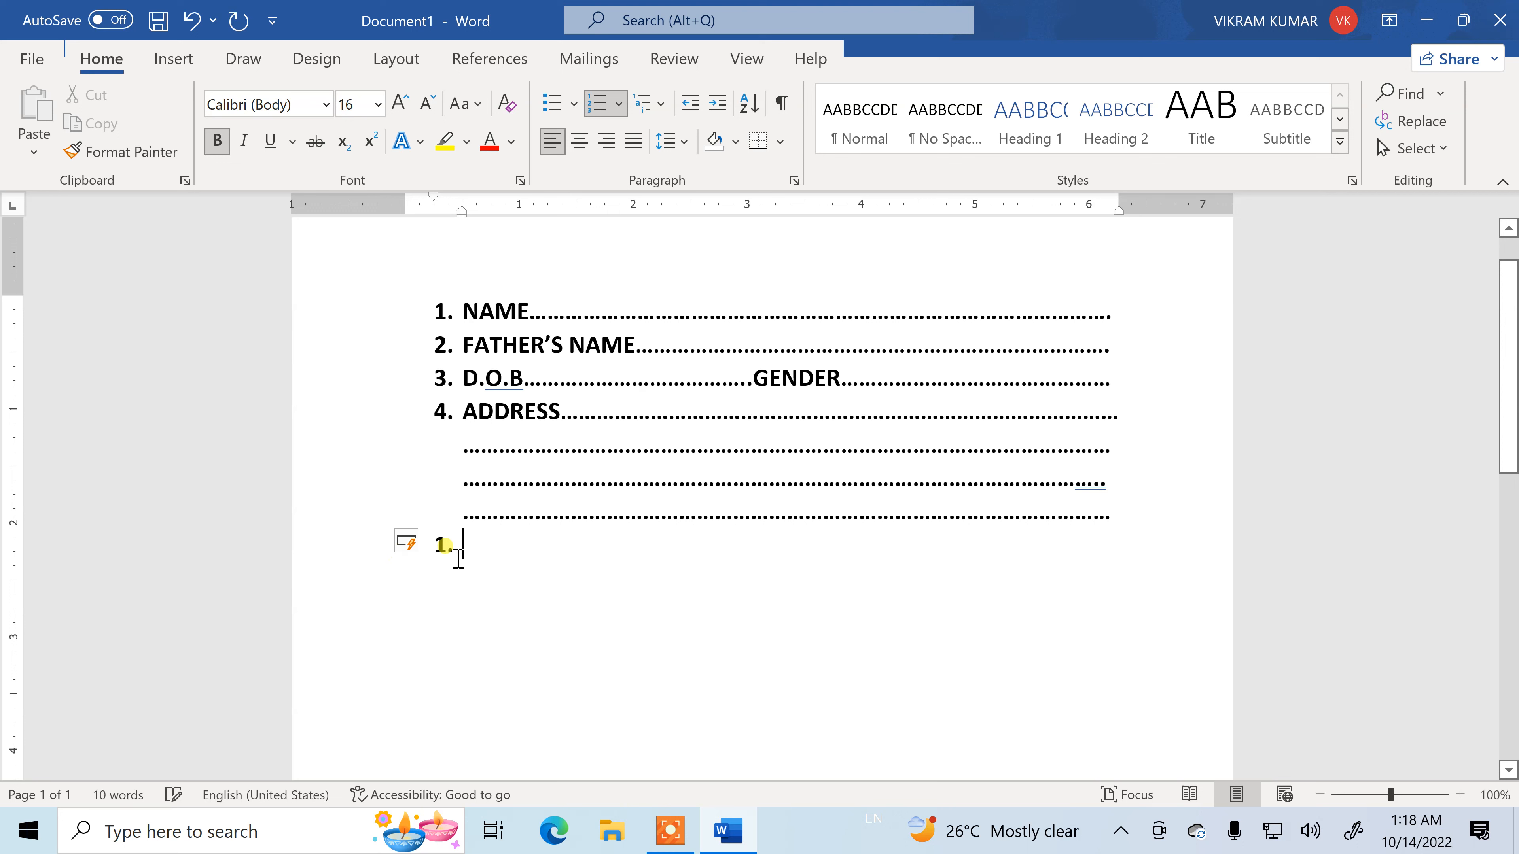
{"action": "left_click", "coordinate": [412, 546]}
{"action": "left_click", "coordinate": [399, 570]}
{"action": "left_click", "coordinate": [420, 557]}
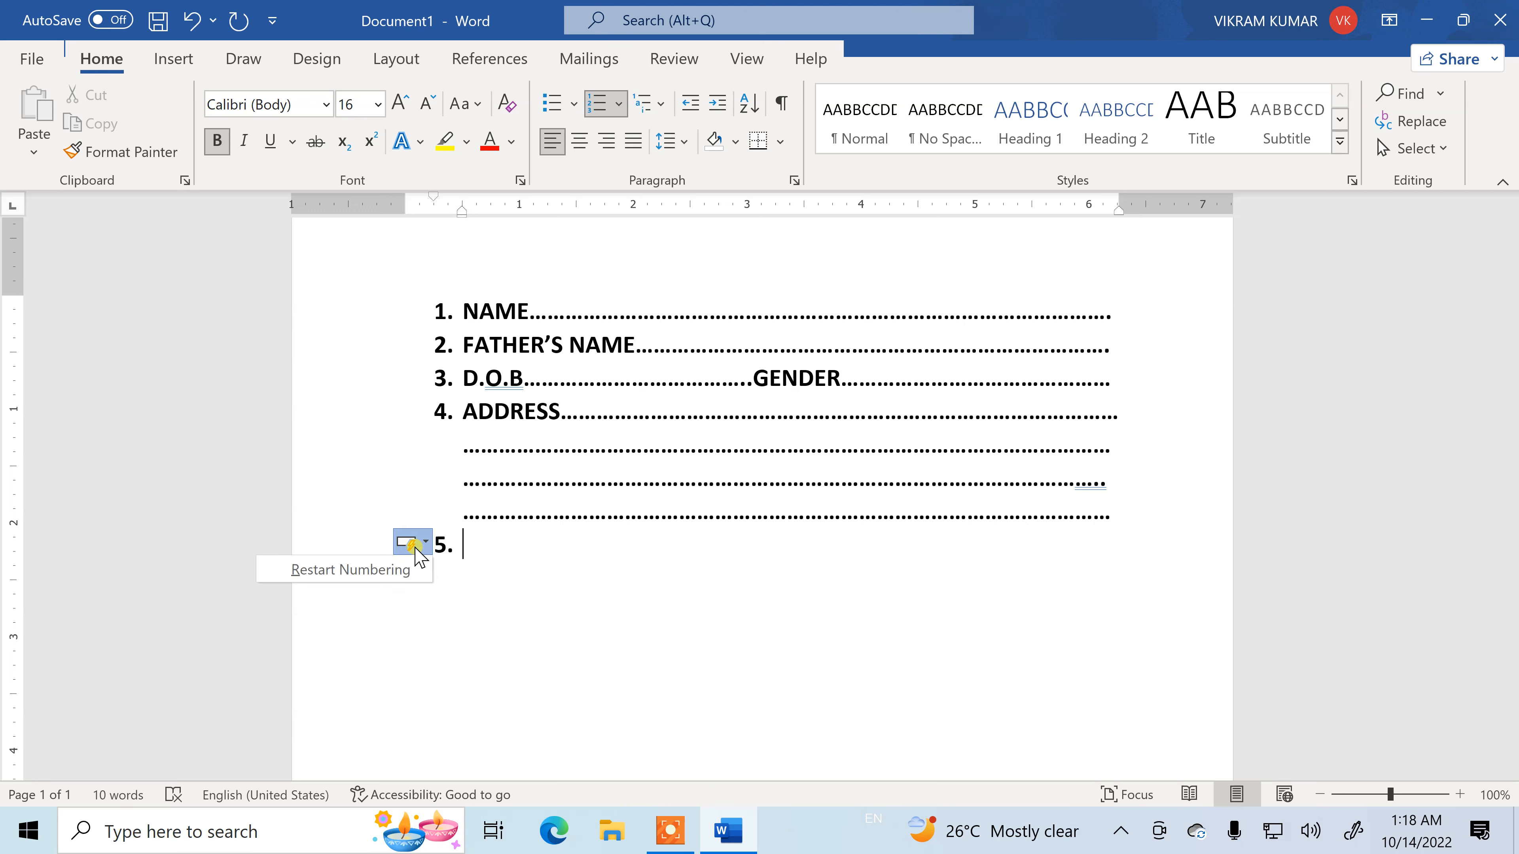
{"action": "left_click", "coordinate": [400, 571]}
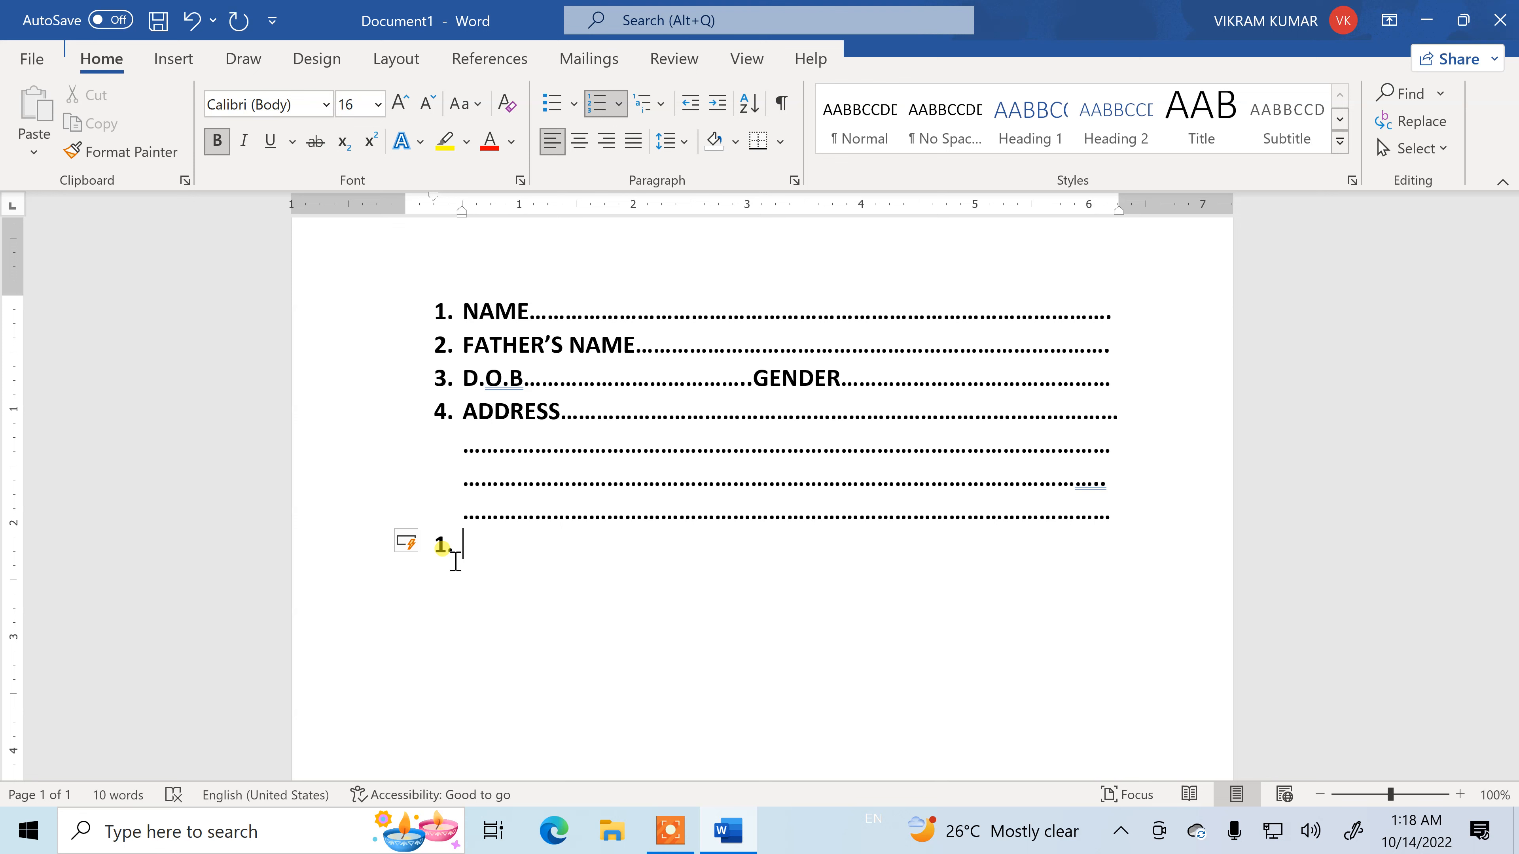
- Set the last item's numbering value to 5 as a new list and enter a dotted line in it
{"action": "left_click", "coordinate": [620, 107]}
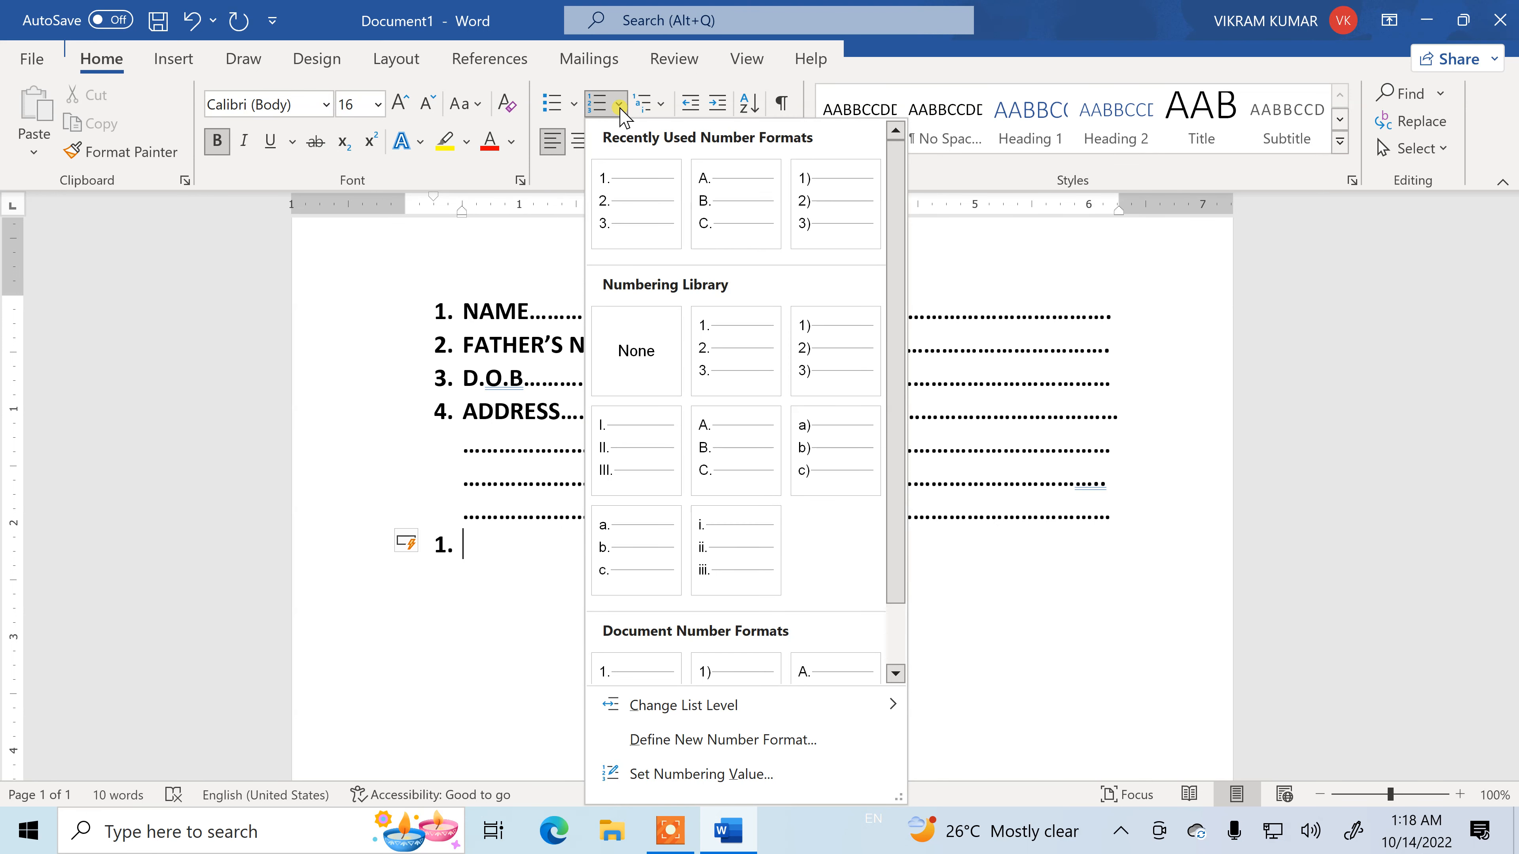
{"action": "left_click", "coordinate": [653, 775]}
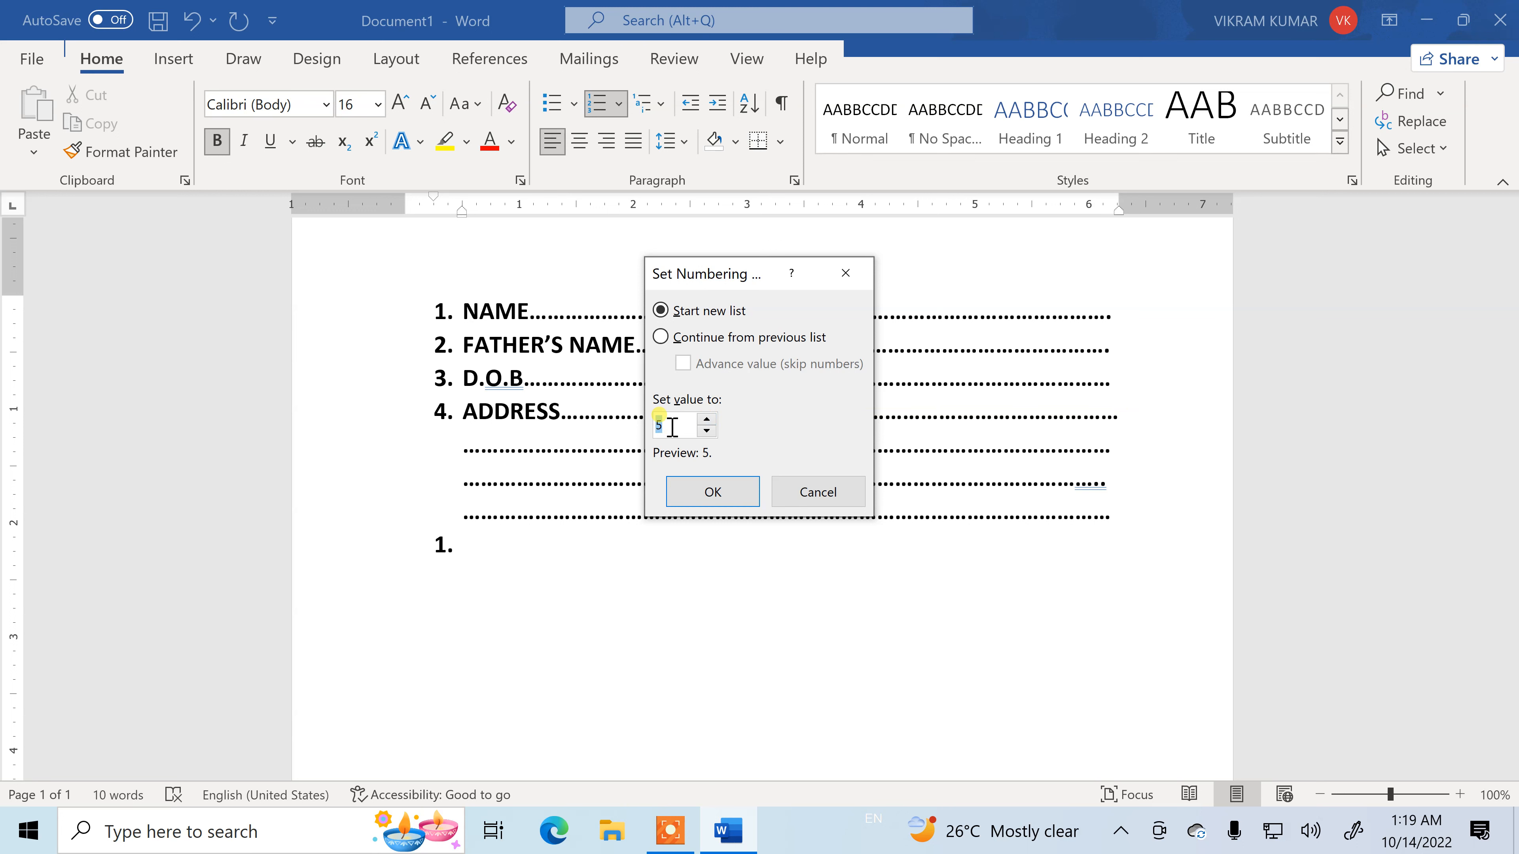
{"action": "left_click", "coordinate": [713, 493]}
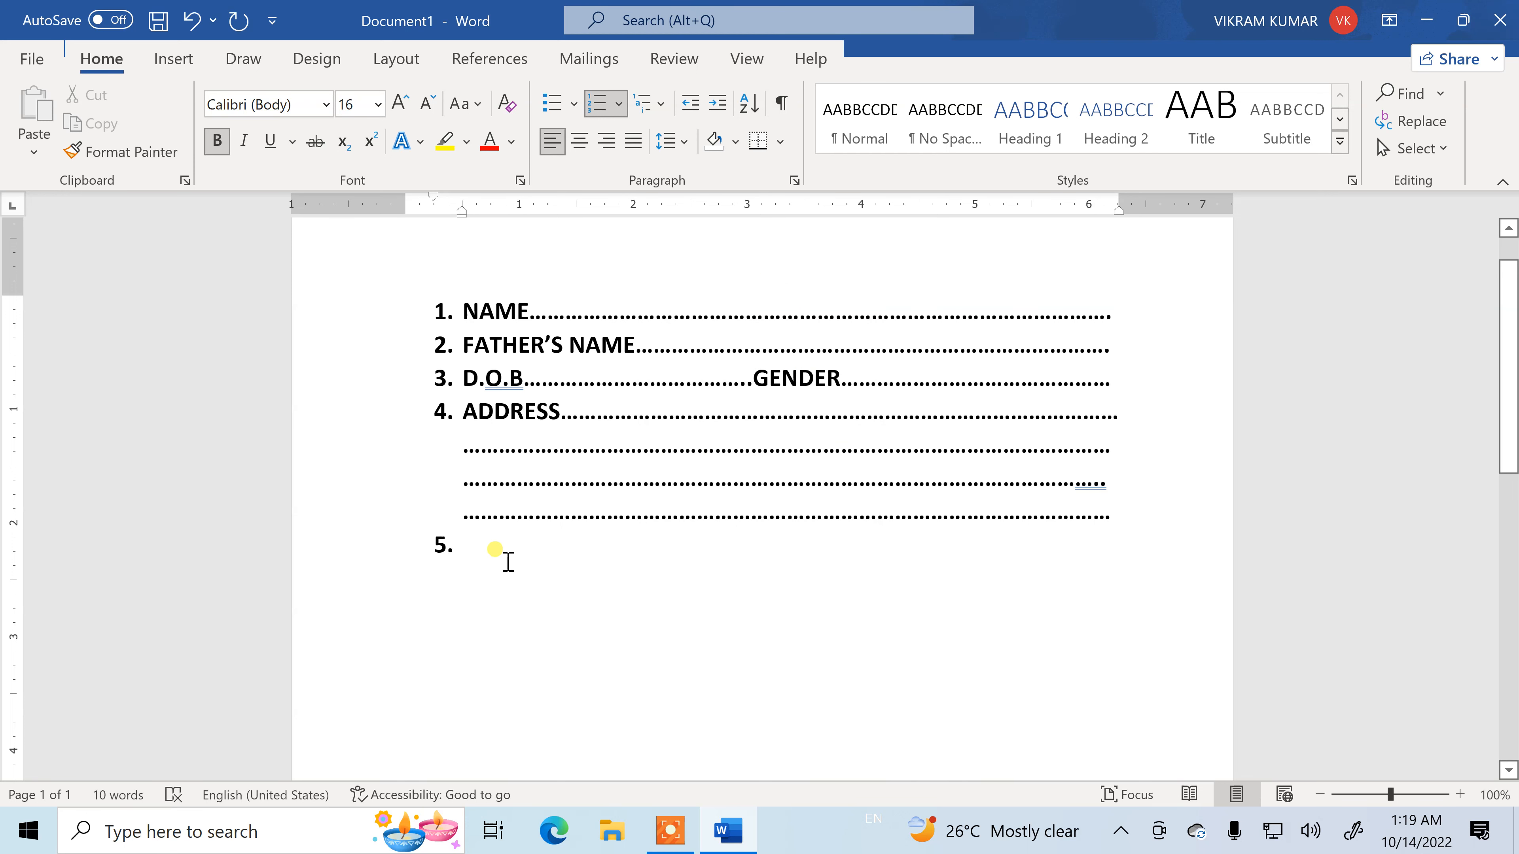
{"action": "type", "text": "..............."}
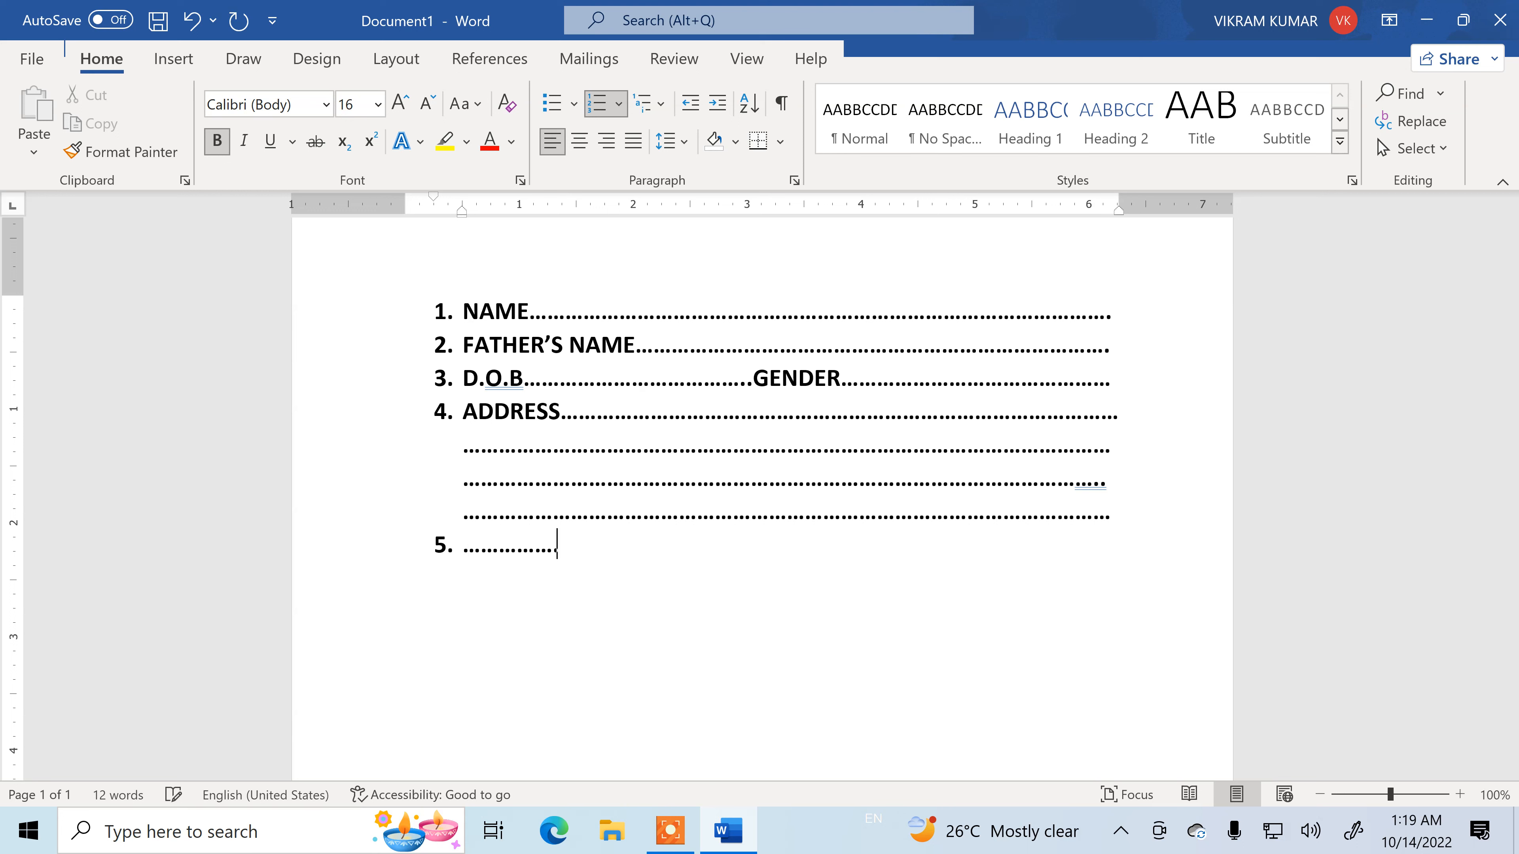
{"action": "type", "text": "..............................................."}
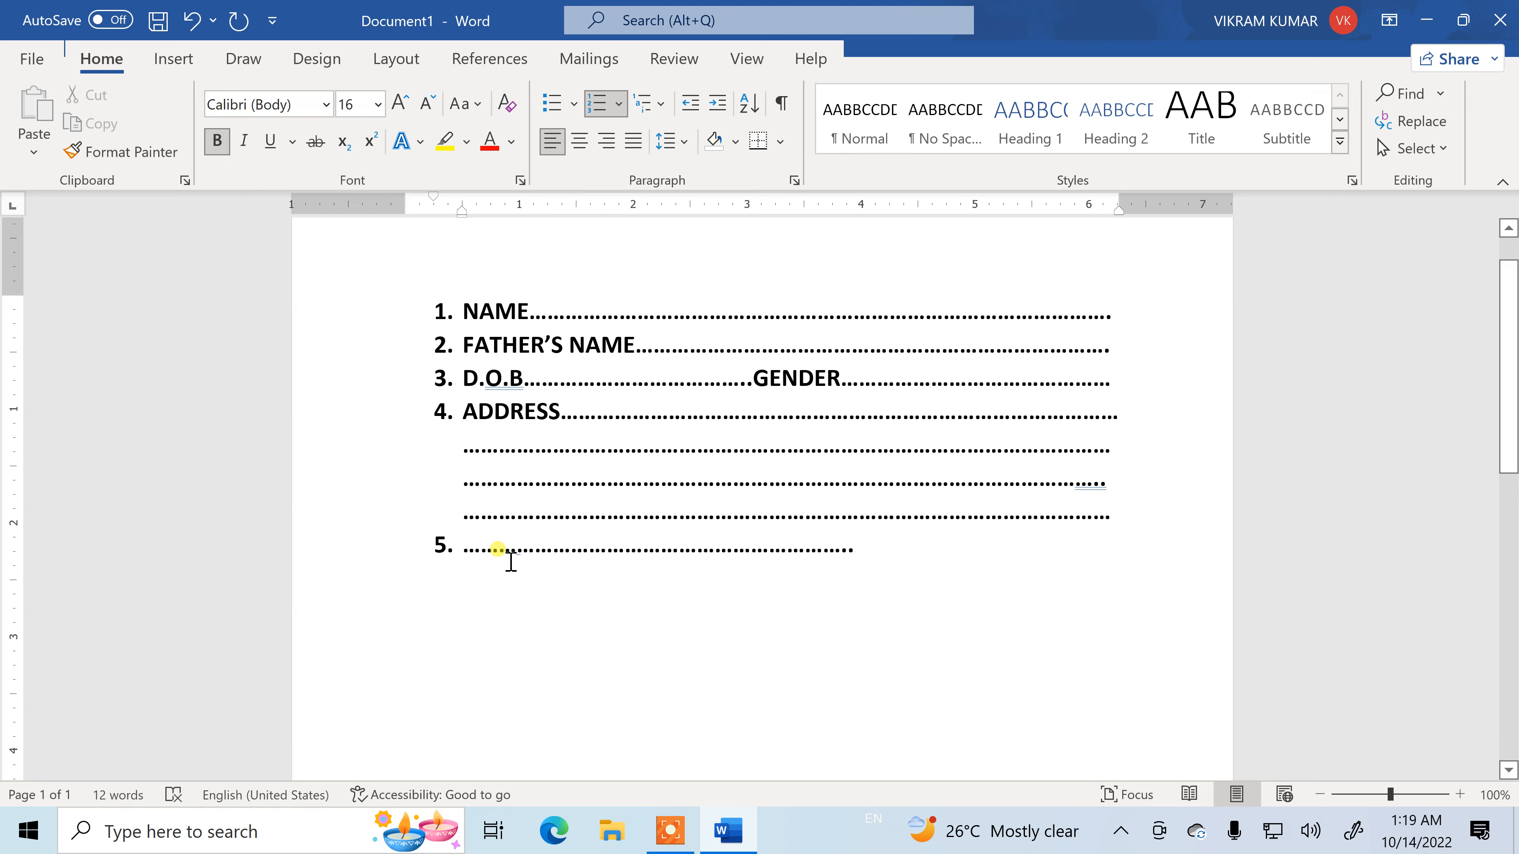
- Examine the multilevel list formats available for the numbered list without applying one
{"action": "left_click", "coordinate": [661, 105]}
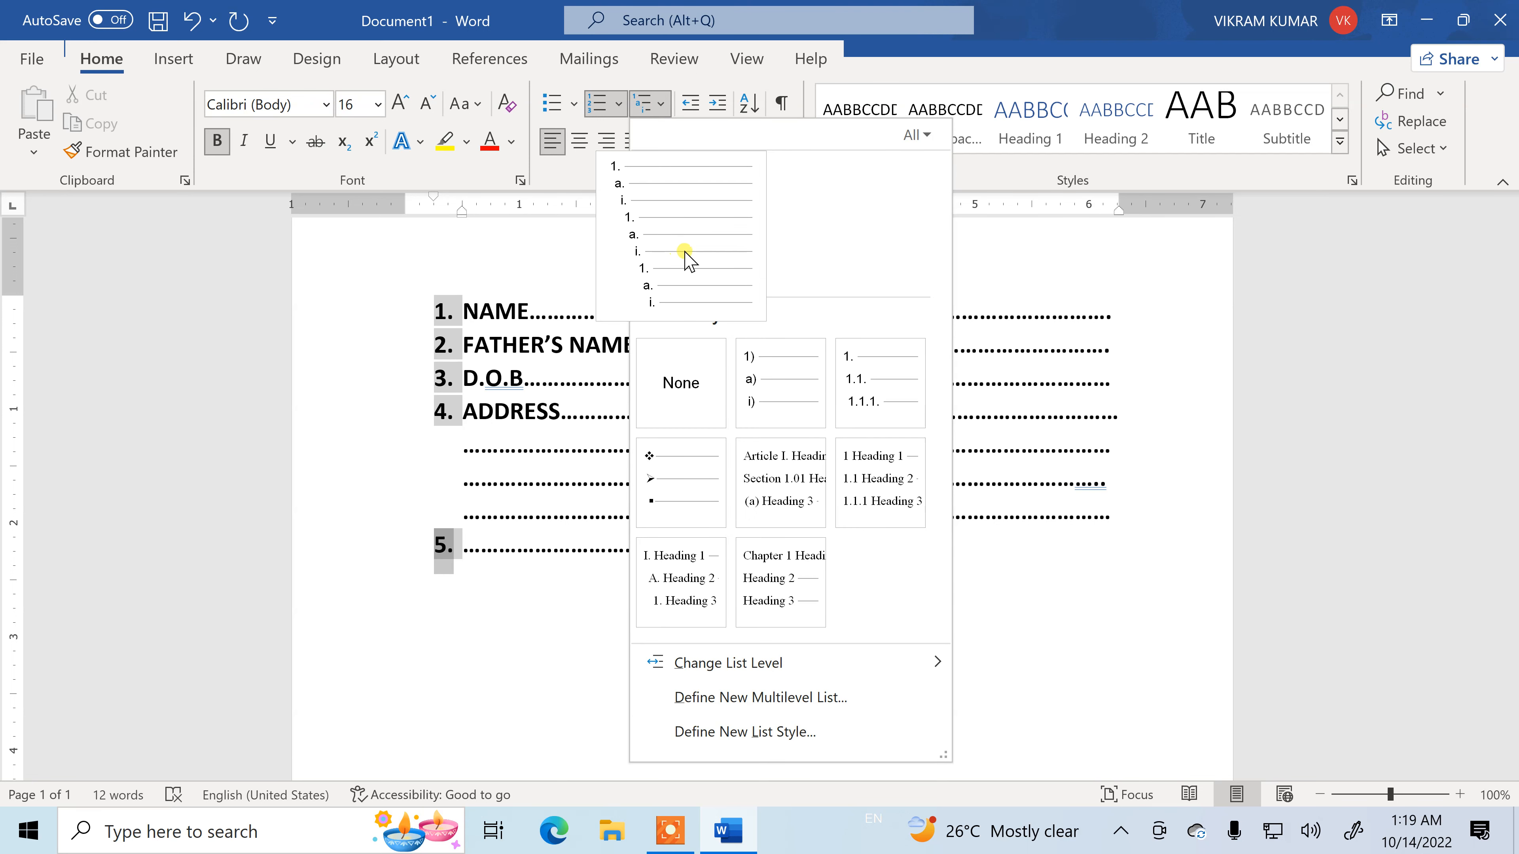
{"action": "mouse_move", "coordinate": [777, 386]}
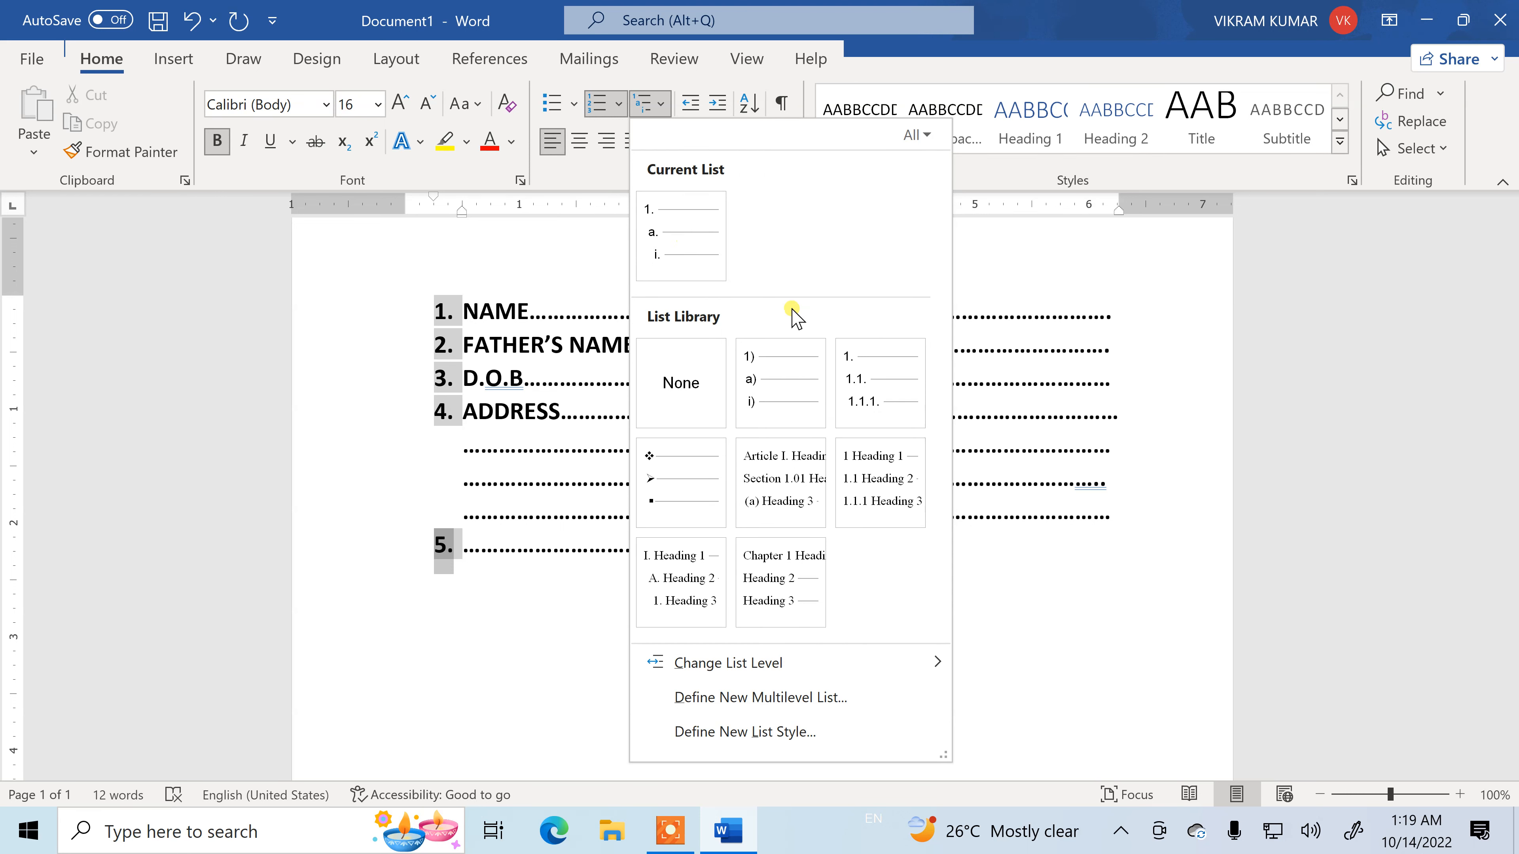
{"action": "left_click", "coordinate": [1017, 284]}
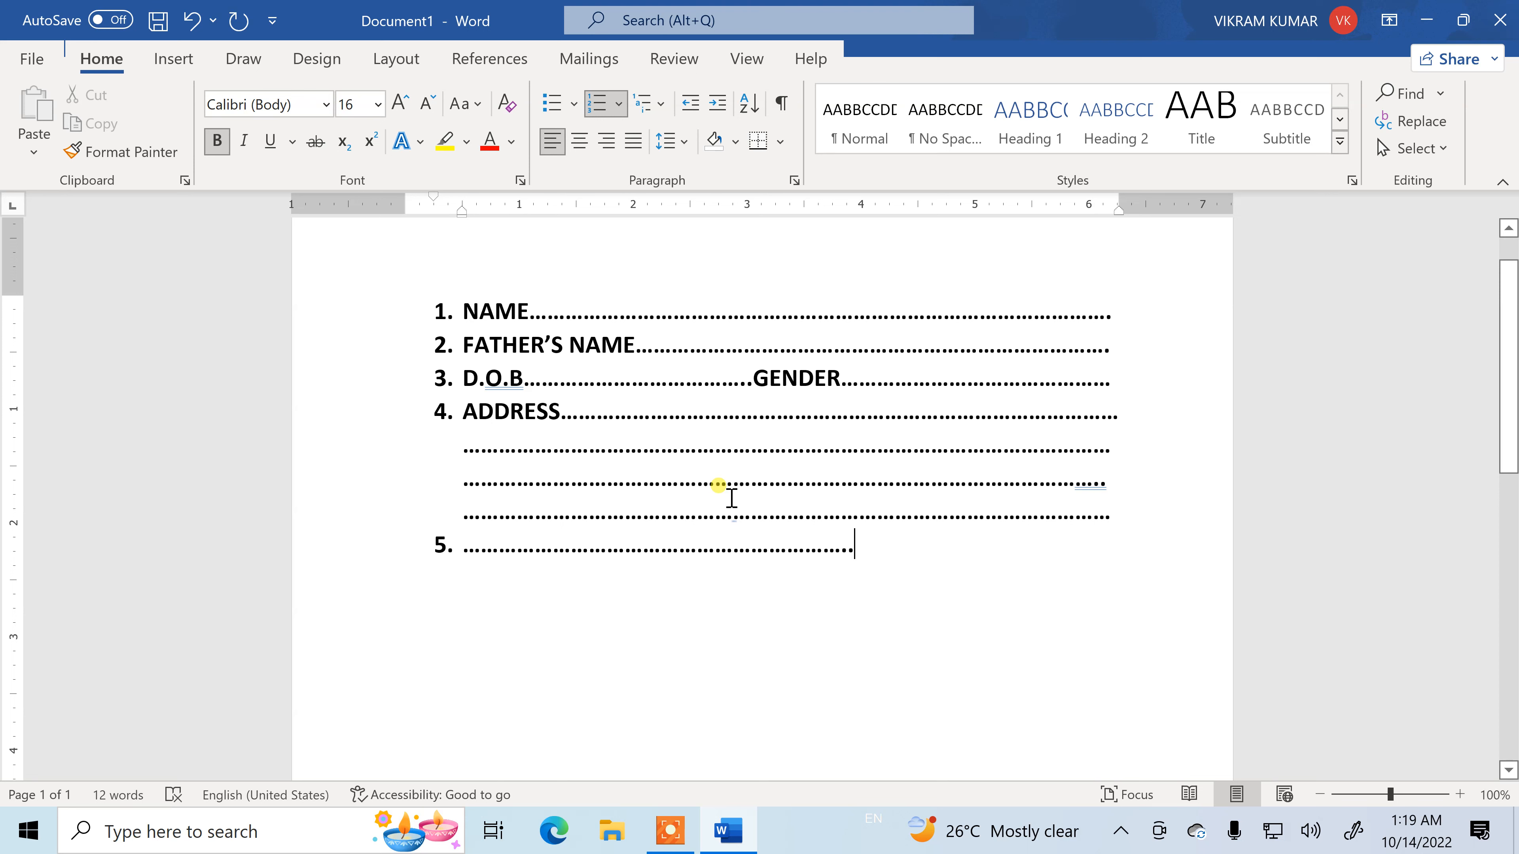
- Delete the whole numbered form and remove the leftover list numbering and indent, leaving an empty unnumbered paragraph
{"action": "key", "text": "ctrl+a"}
{"action": "key", "text": "Delete"}
{"action": "key", "text": "BackSpace"}
{"action": "key", "text": "BackSpace"}
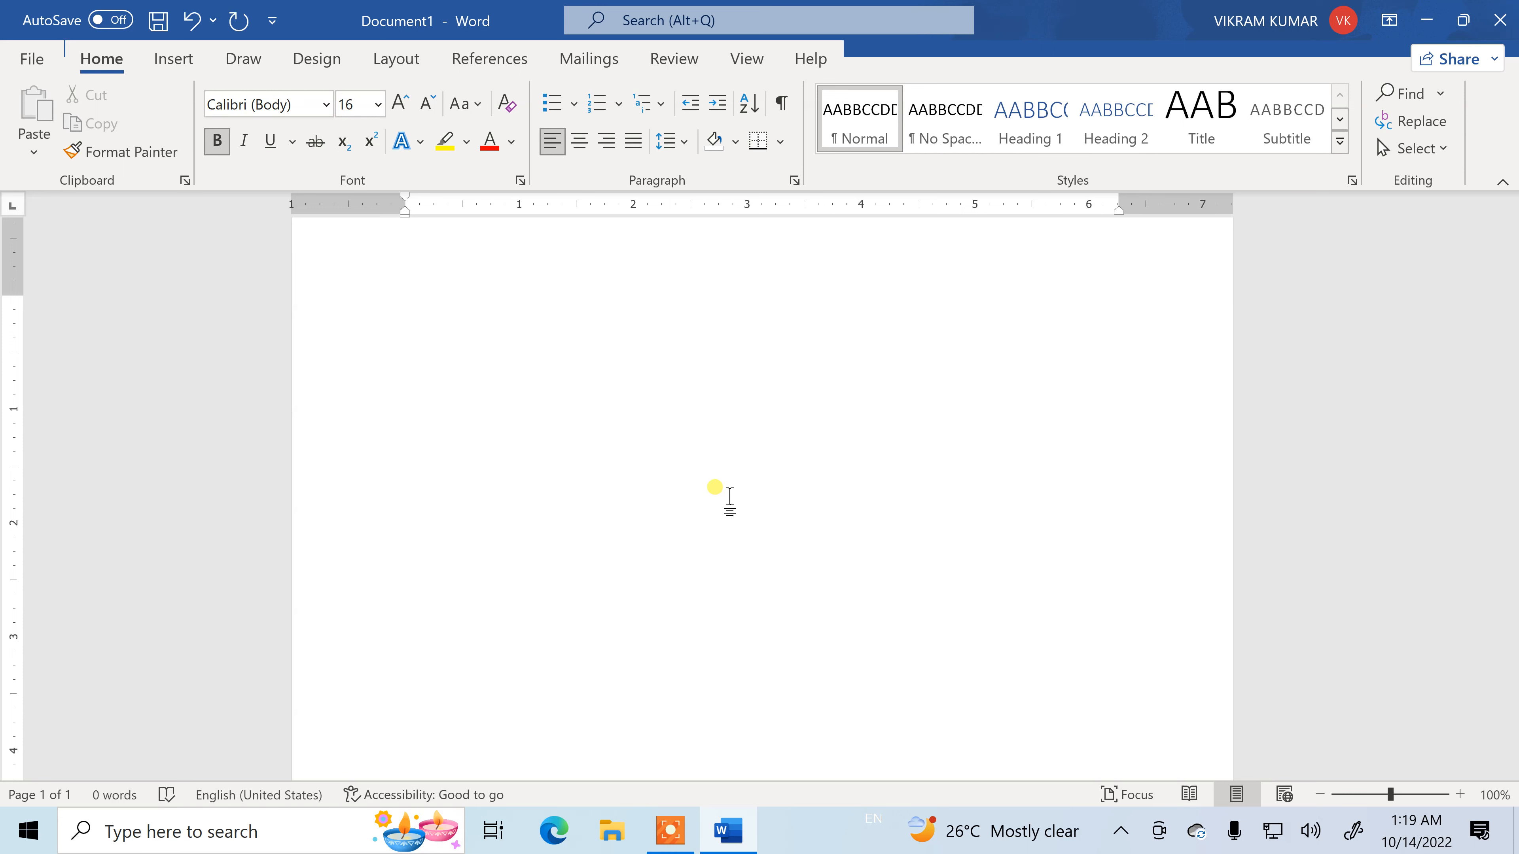
- Generate sample paragraphs in the empty document with the formula =RAND()
{"action": "type", "text": "=RAN"}
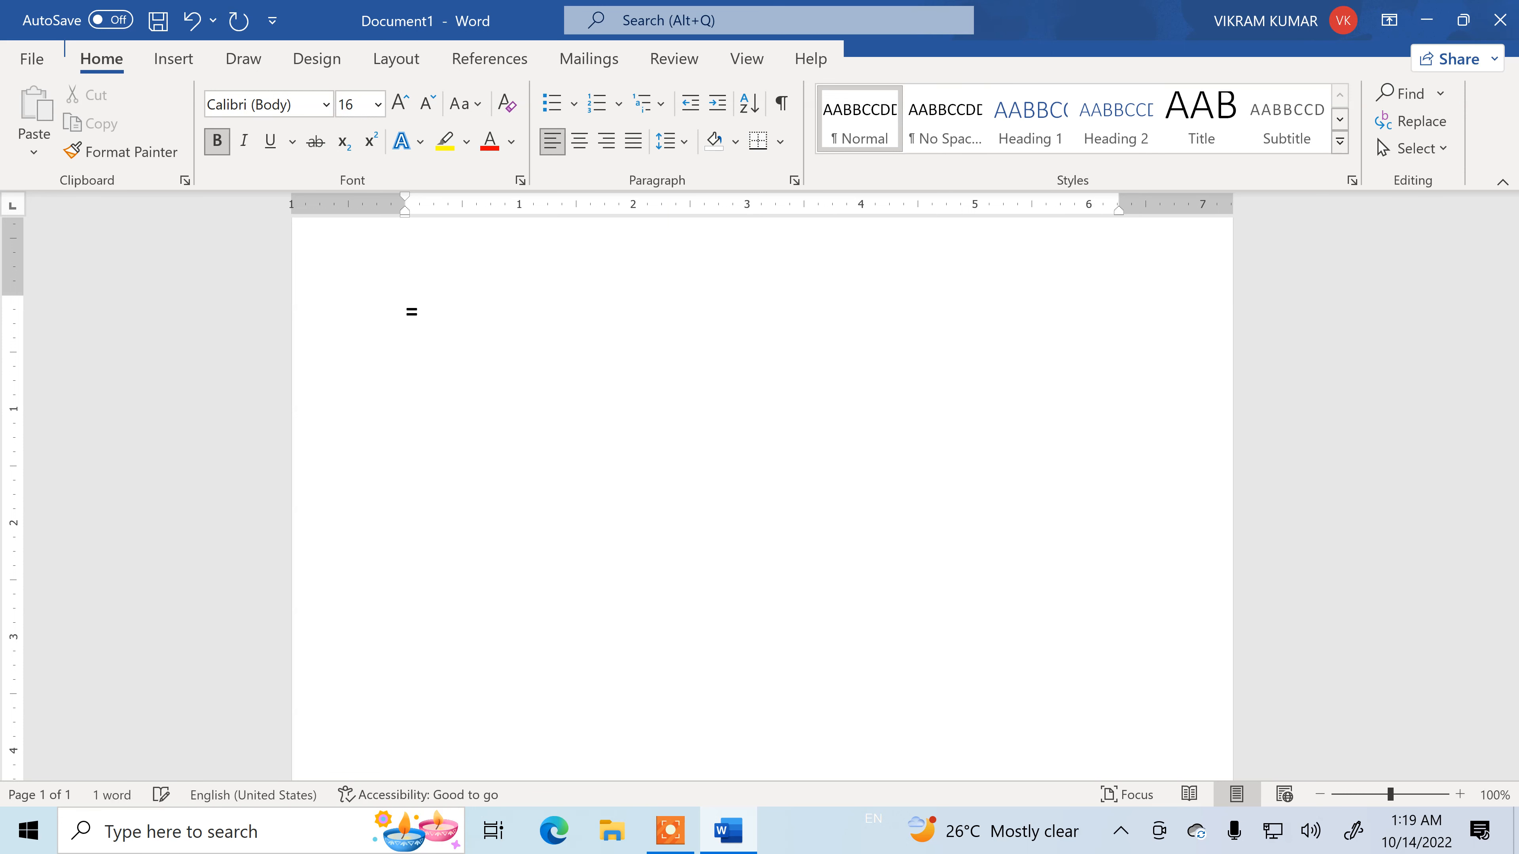
{"action": "type", "text": "("}
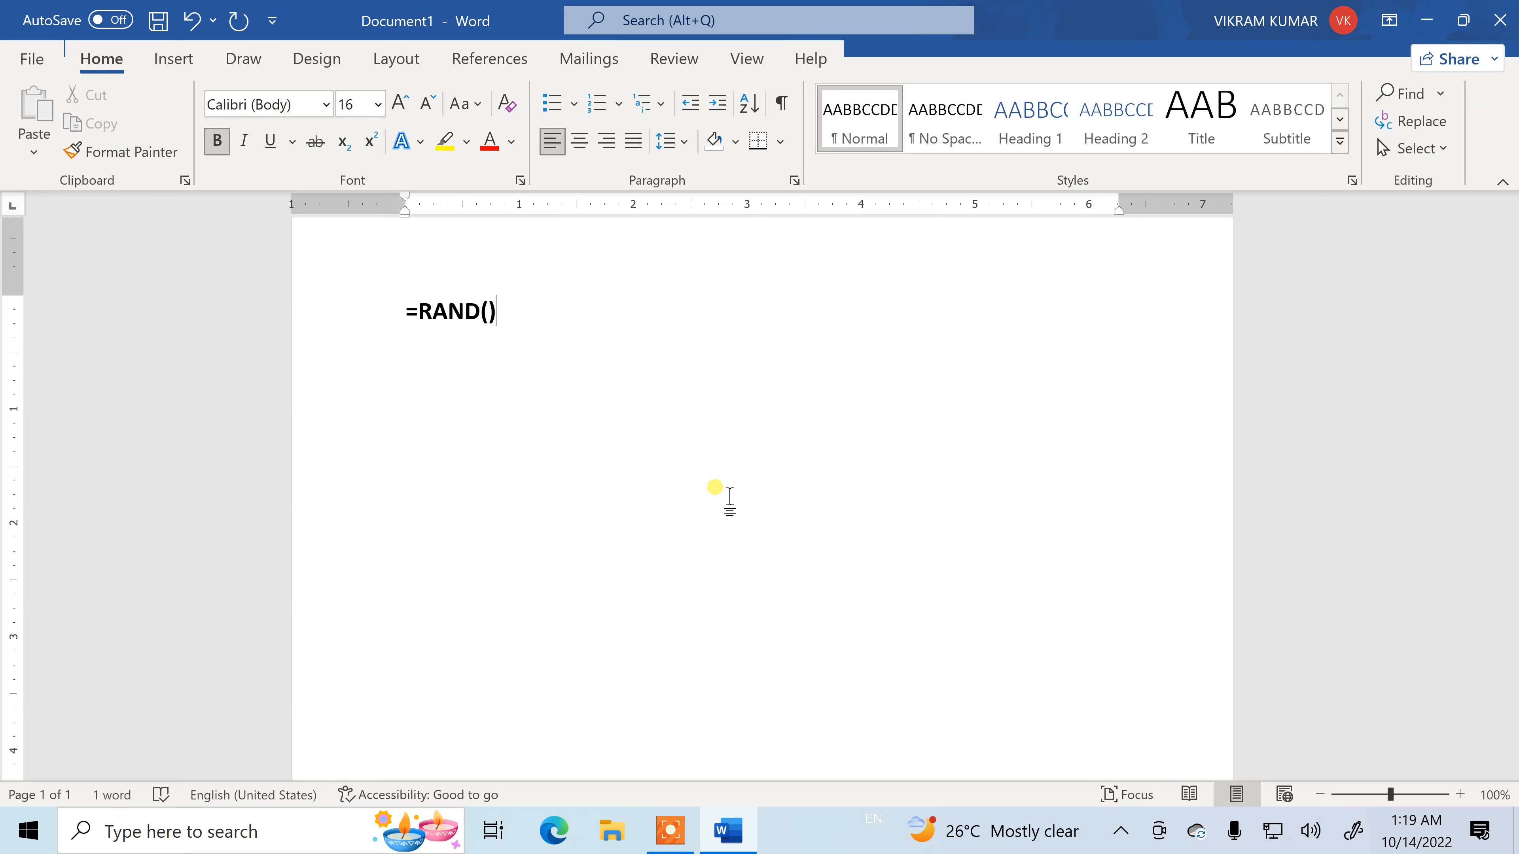
{"action": "key", "text": "Return"}
{"action": "scroll", "coordinate": [718, 486], "scroll_direction": "up", "scroll_amount": 6}
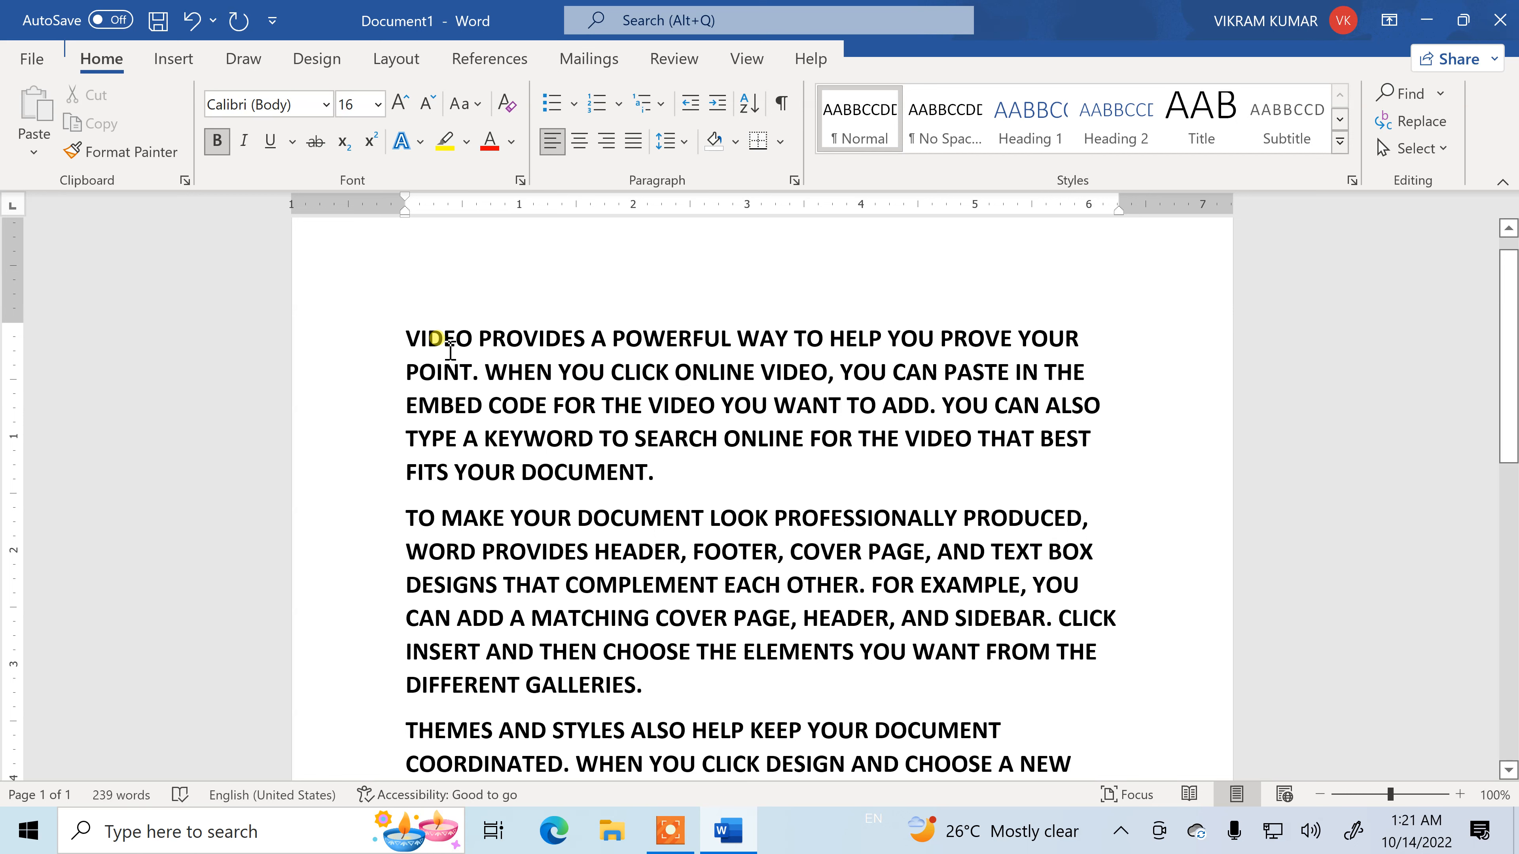
- Select all the sample text and increase its paragraph indent by five levels
{"action": "key", "text": "ctrl+a"}
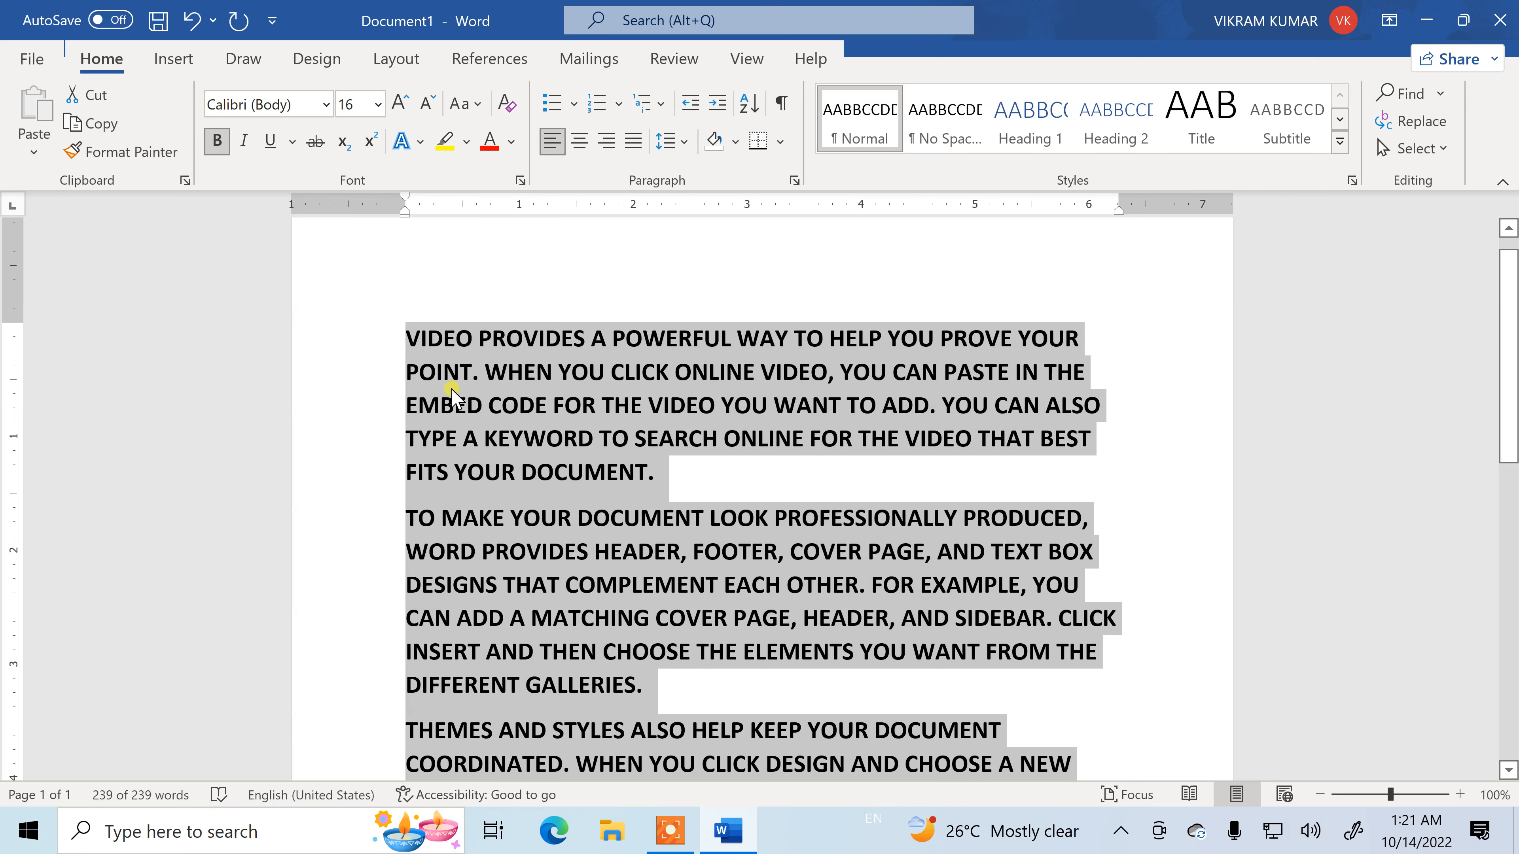
{"action": "left_click", "coordinate": [717, 109]}
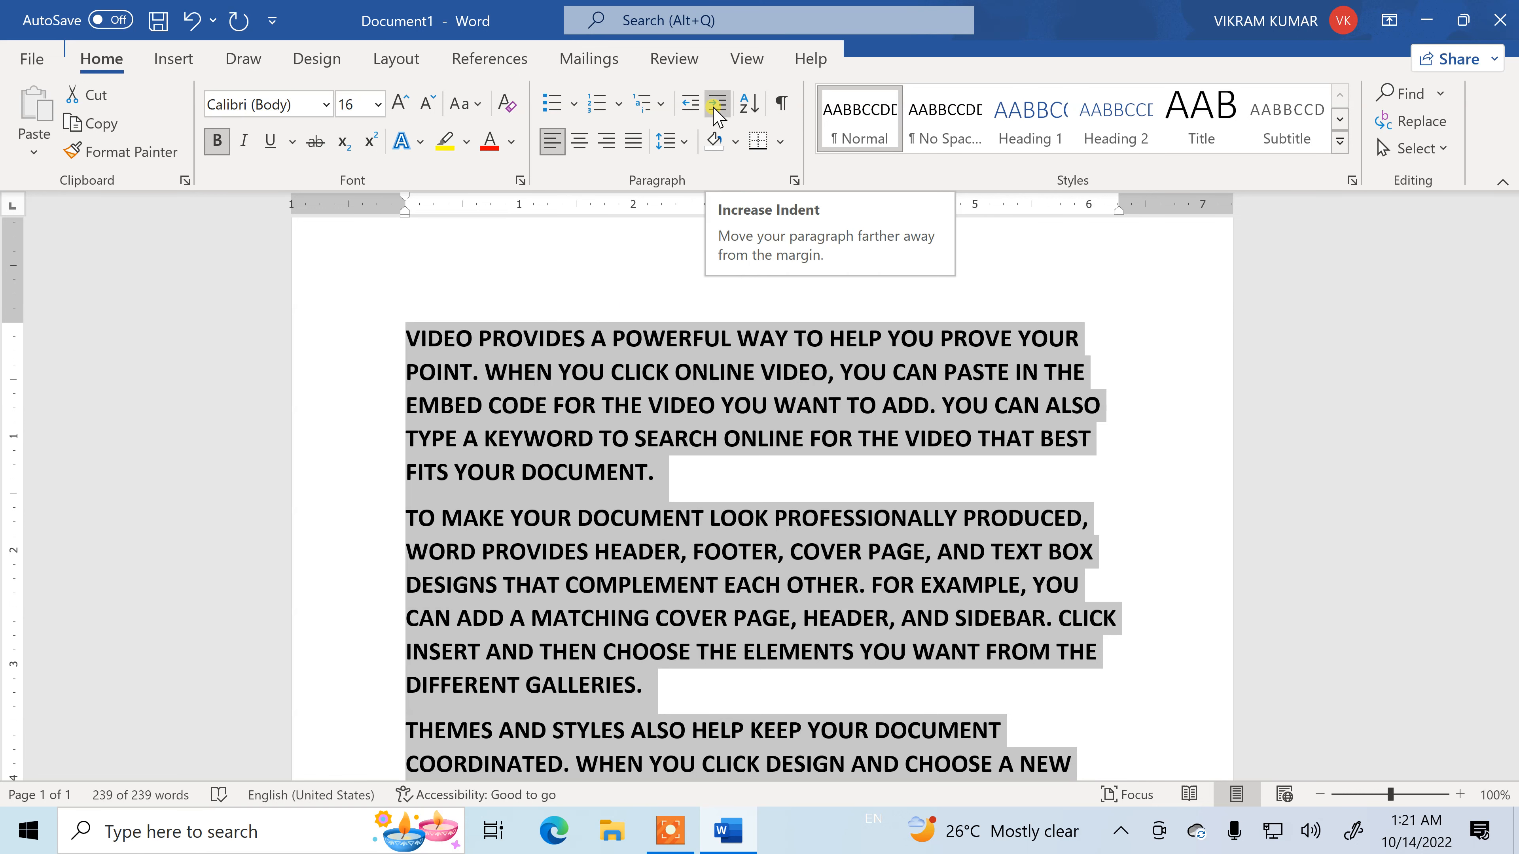
{"action": "left_click", "coordinate": [717, 109]}
{"action": "left_click", "coordinate": [717, 109]}
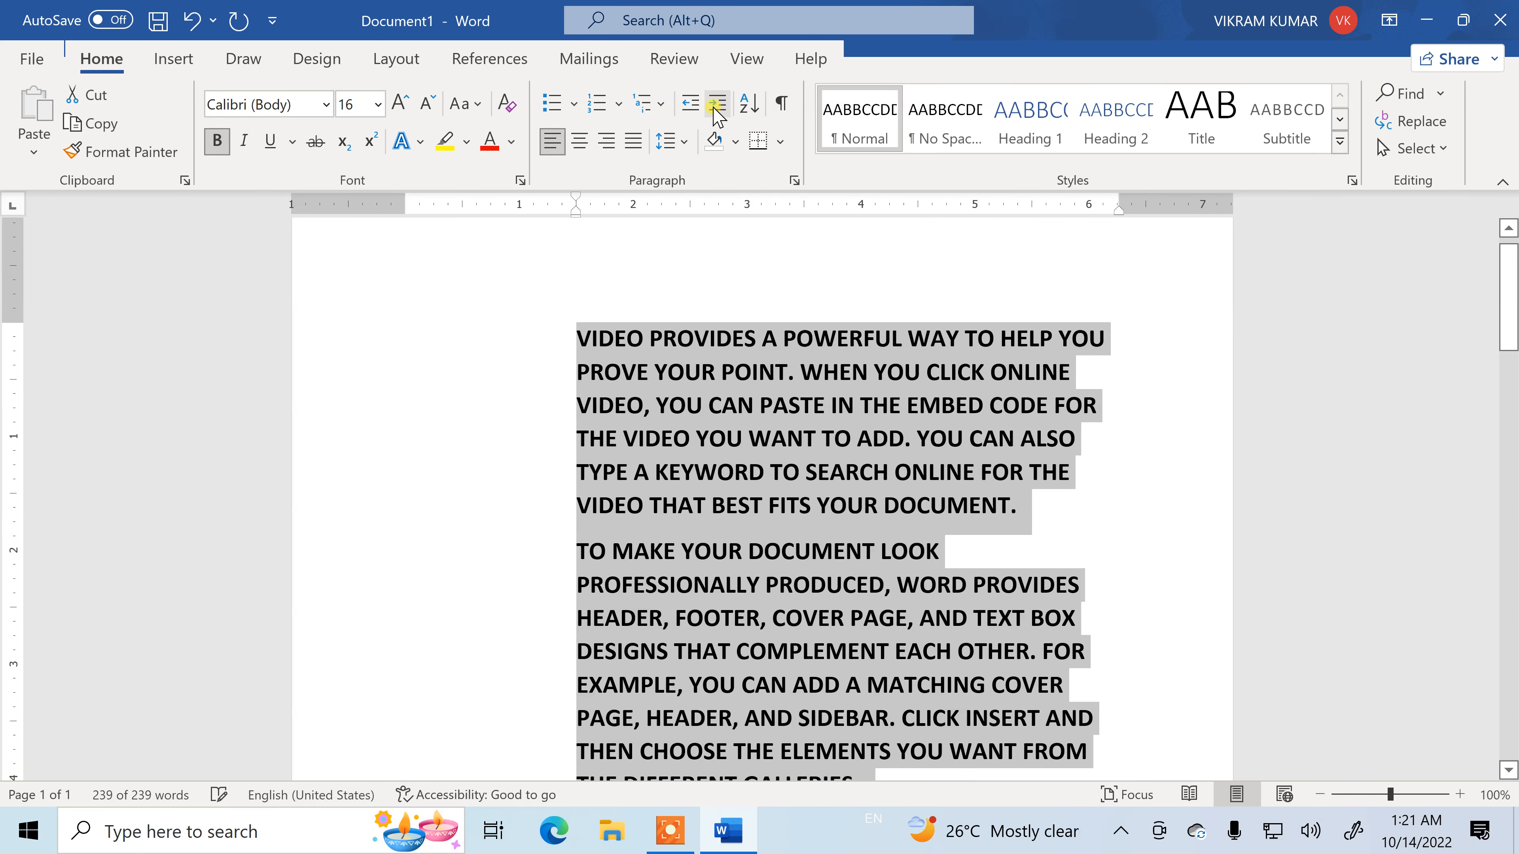
{"action": "left_click", "coordinate": [717, 109]}
{"action": "left_click", "coordinate": [716, 109]}
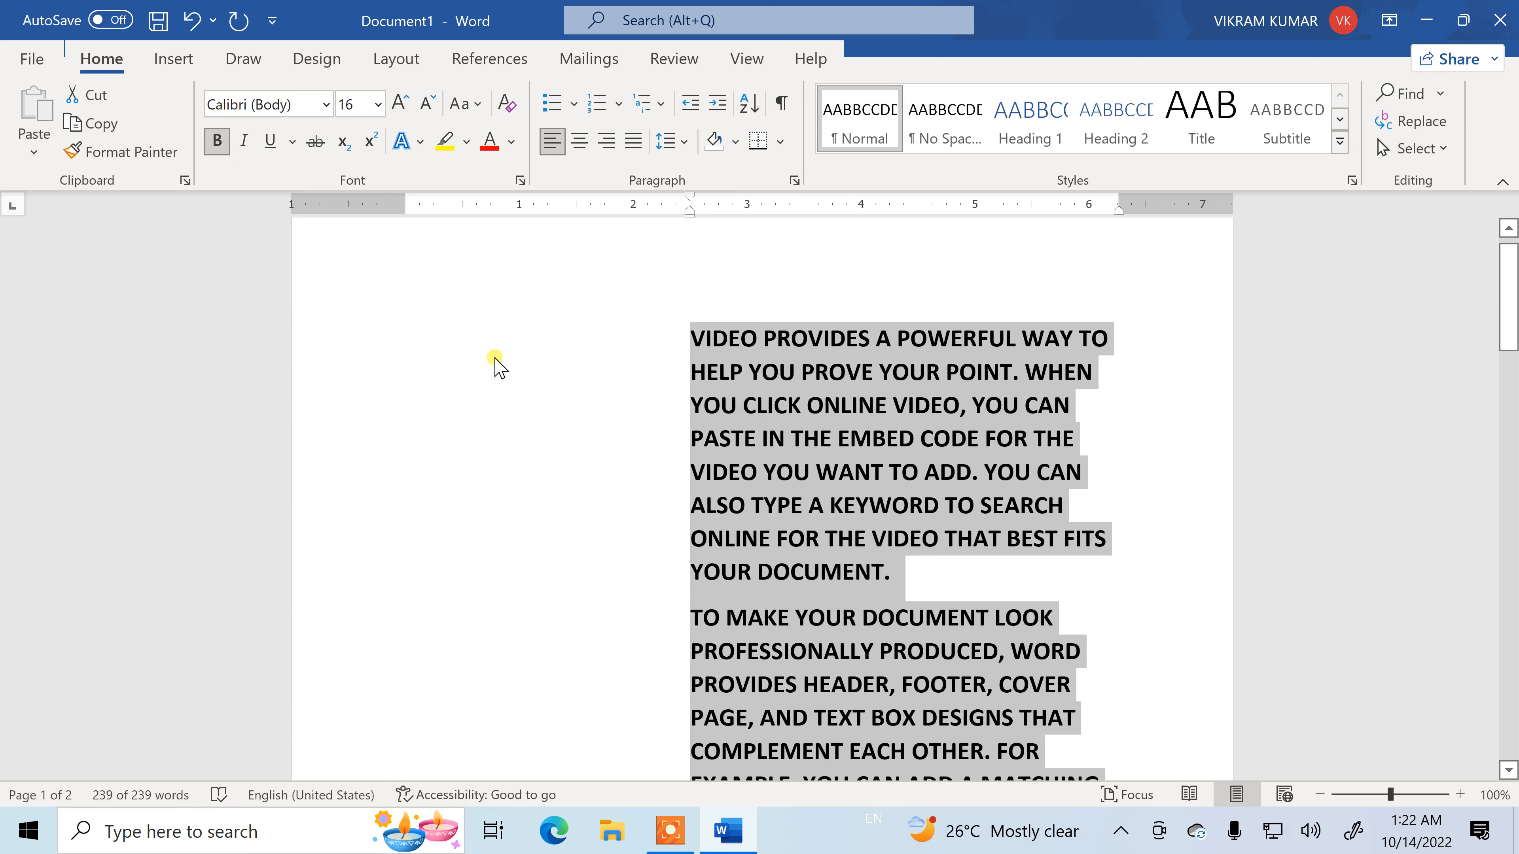
- Decrease the indent of the selected paragraphs by five levels, back to the page margin
{"action": "left_click", "coordinate": [690, 105]}
{"action": "left_click", "coordinate": [690, 105]}
{"action": "left_click", "coordinate": [690, 105]}
{"action": "left_click", "coordinate": [690, 106]}
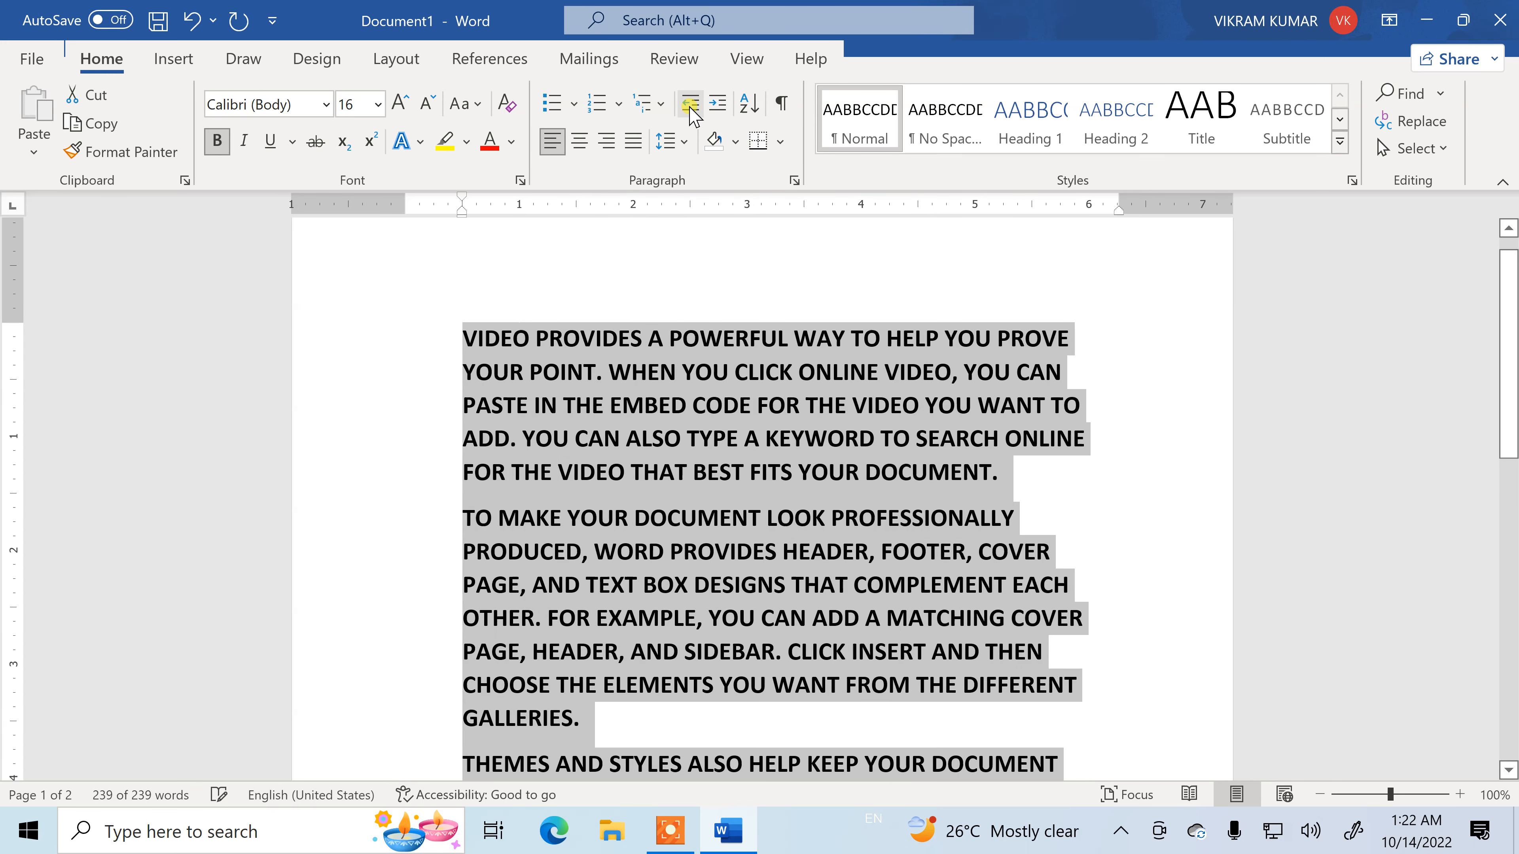
{"action": "left_click", "coordinate": [691, 105]}
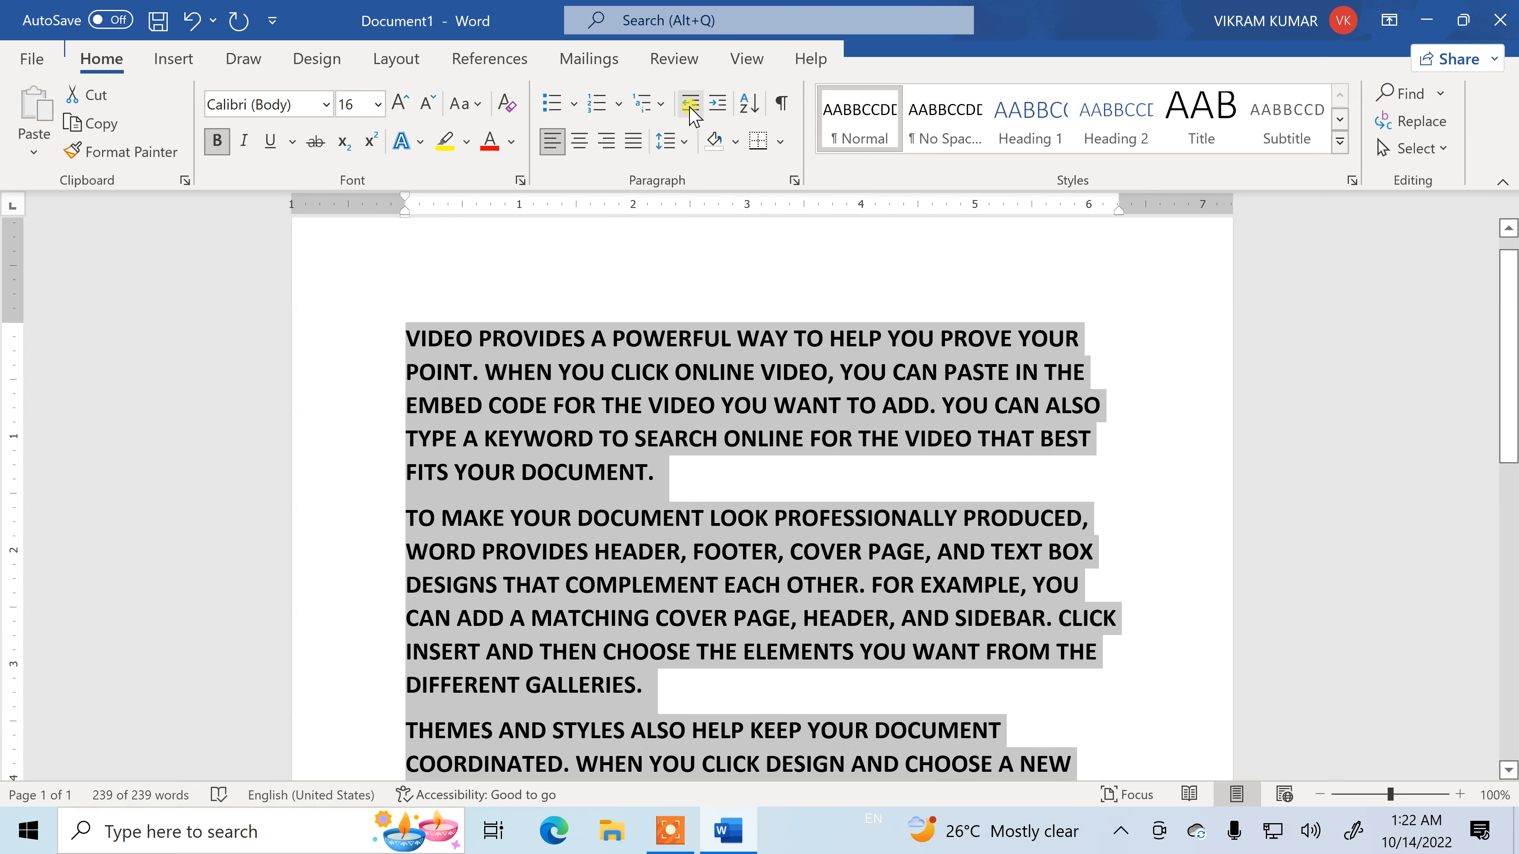
- Indent the selected paragraphs by five levels again and bring them back to the page margin
{"action": "left_click", "coordinate": [718, 104]}
{"action": "left_click", "coordinate": [718, 104]}
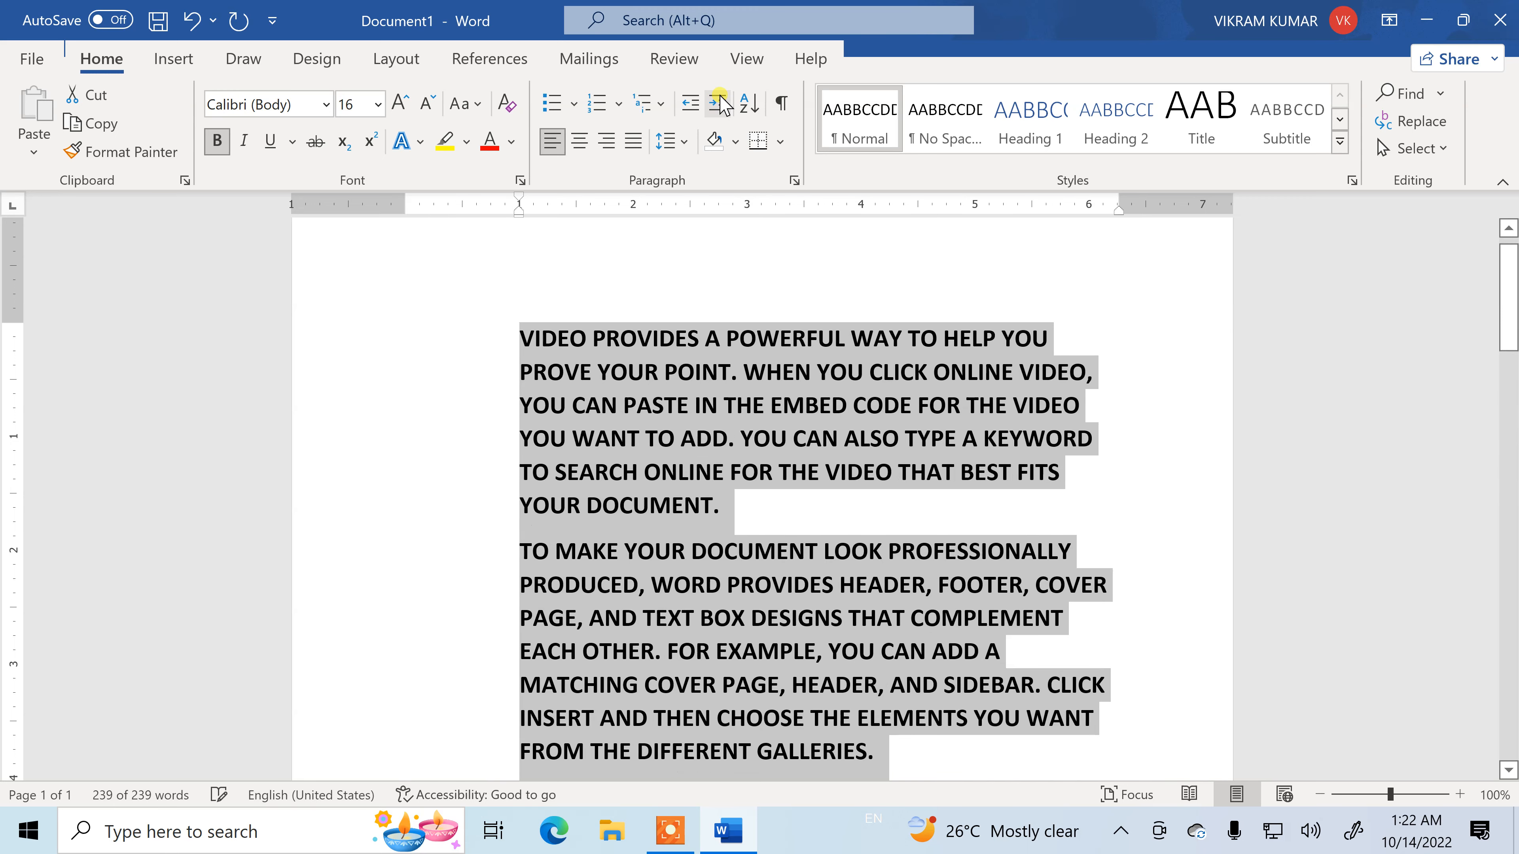
{"action": "left_click", "coordinate": [719, 104]}
{"action": "left_click", "coordinate": [721, 104]}
{"action": "left_click", "coordinate": [721, 104]}
{"action": "left_click", "coordinate": [693, 105]}
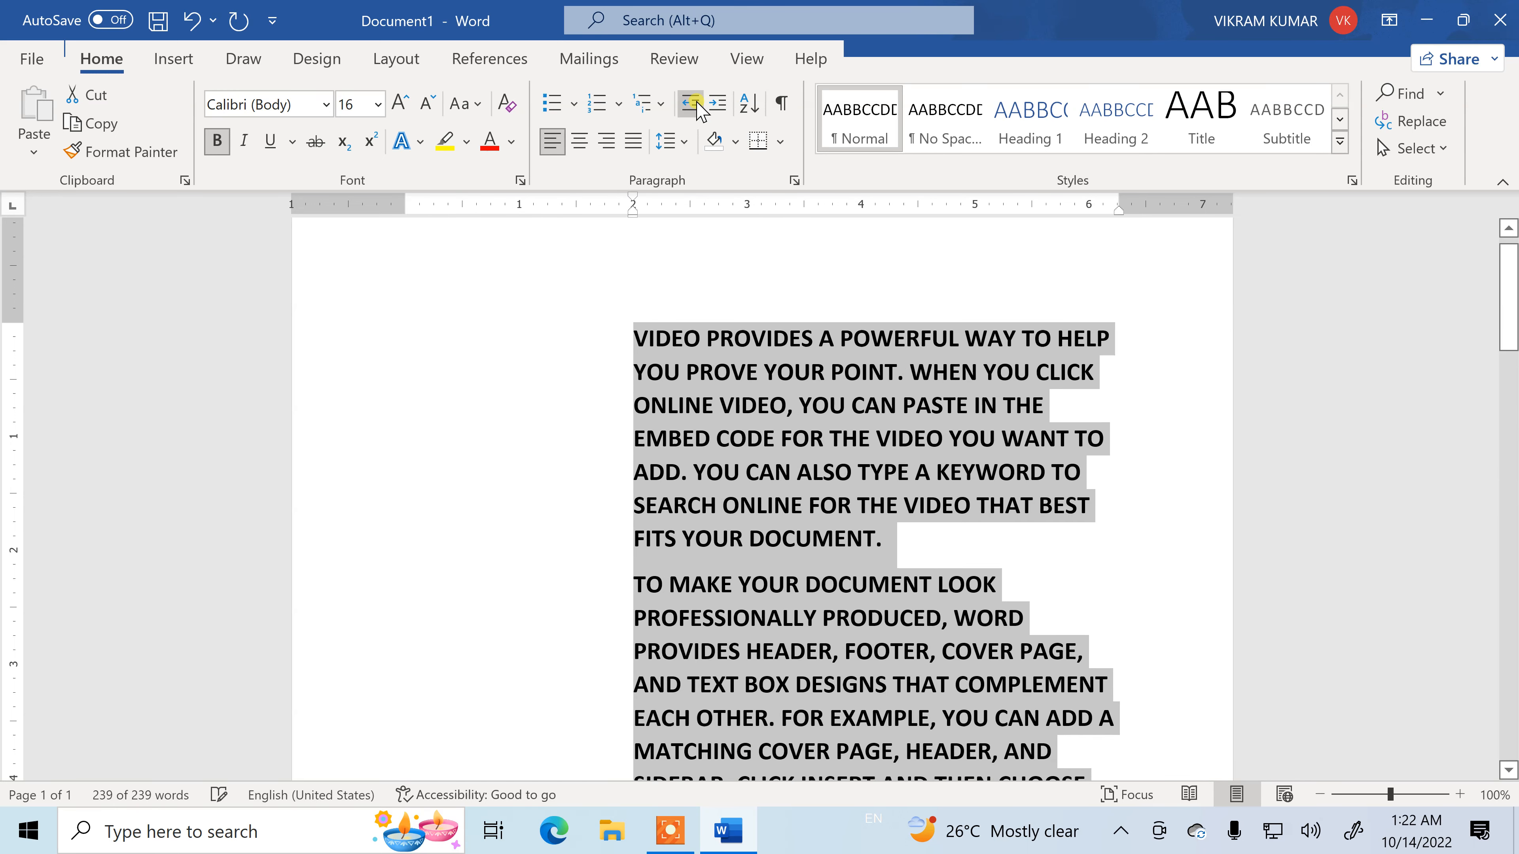
{"action": "left_click", "coordinate": [697, 106]}
{"action": "left_click", "coordinate": [698, 107]}
{"action": "left_click", "coordinate": [695, 107]}
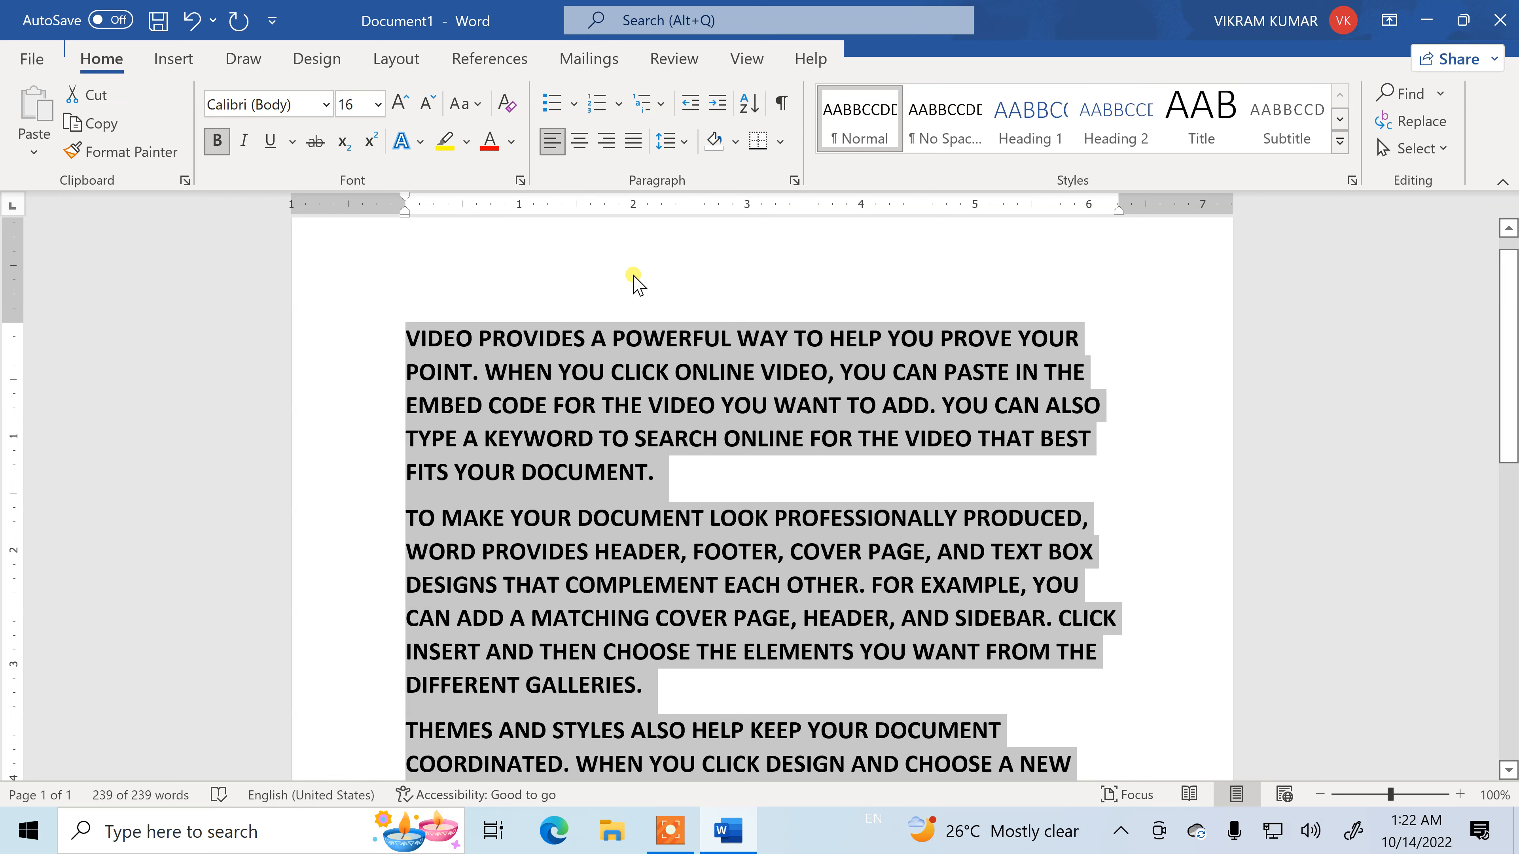
{"action": "left_click", "coordinate": [750, 105]}
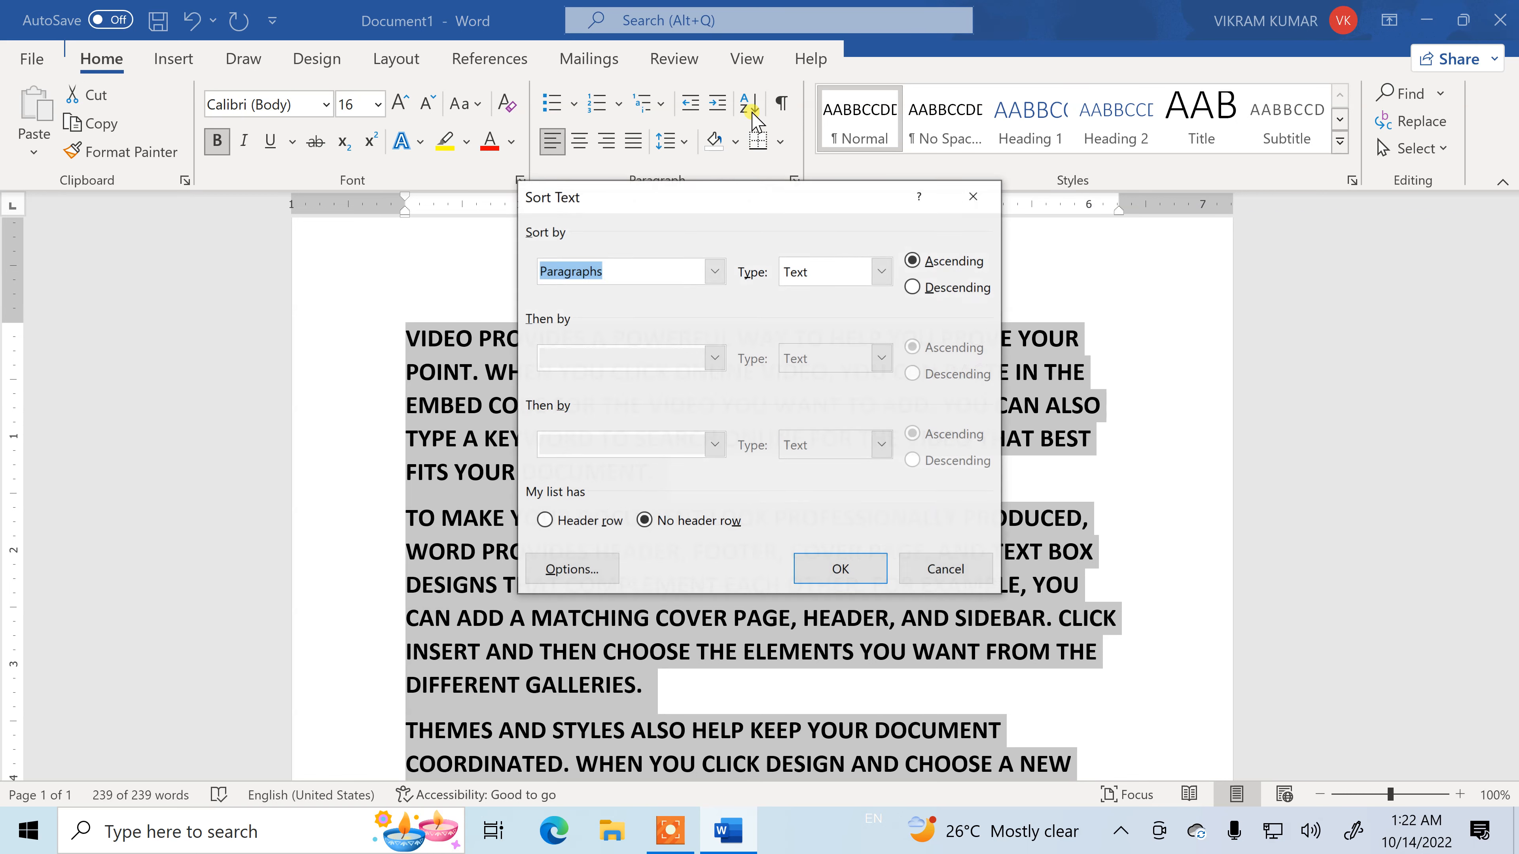
{"action": "left_click", "coordinate": [972, 199]}
{"action": "left_click", "coordinate": [614, 268]}
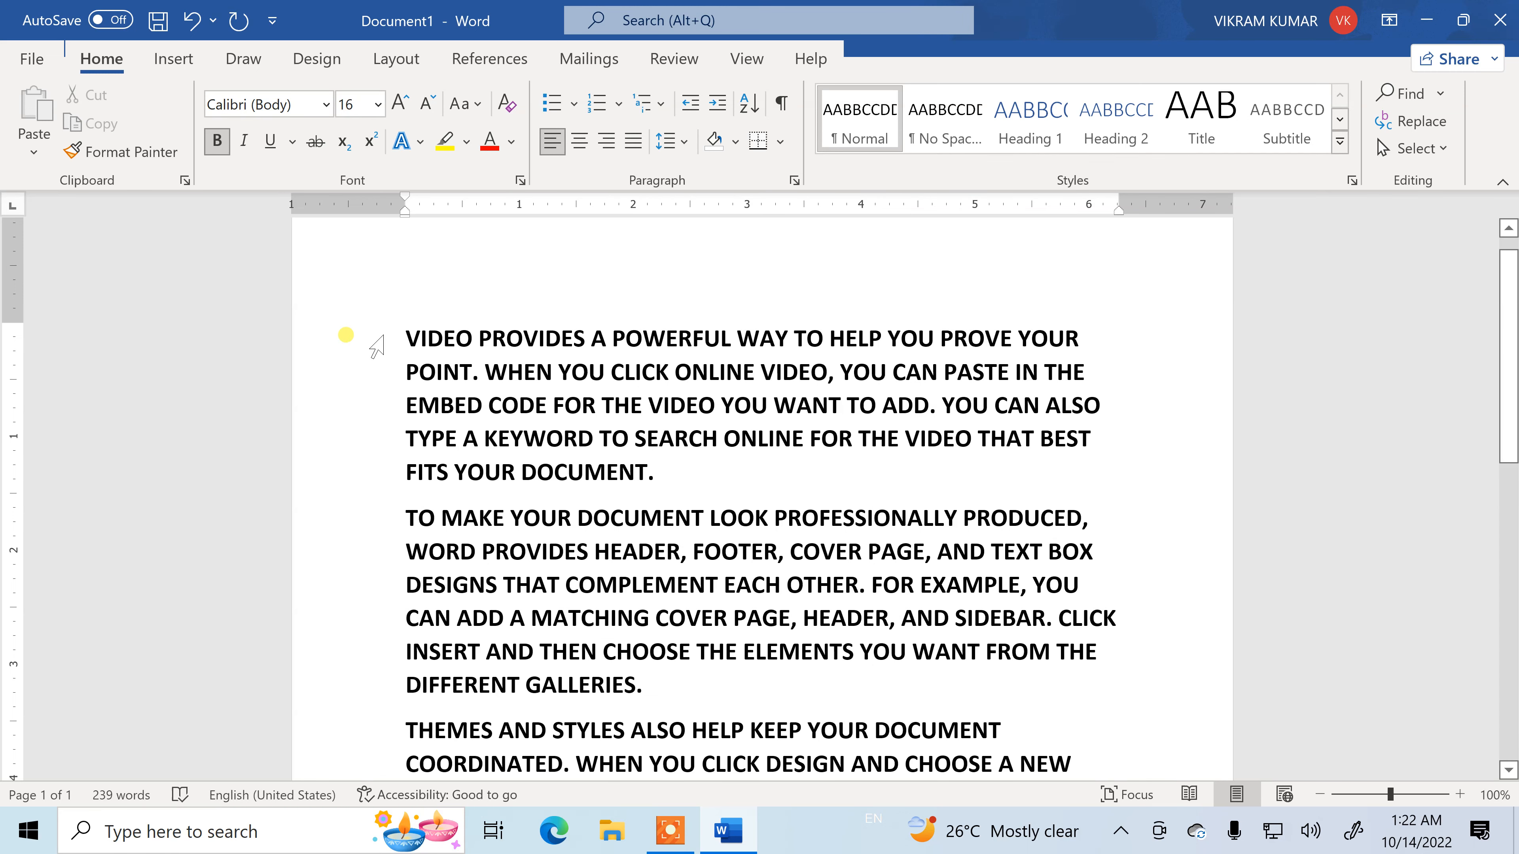
- Put the letter D and a space before the first paragraph, and B and a space before the second
{"action": "left_click", "coordinate": [406, 334]}
{"action": "type", "text": "D"}
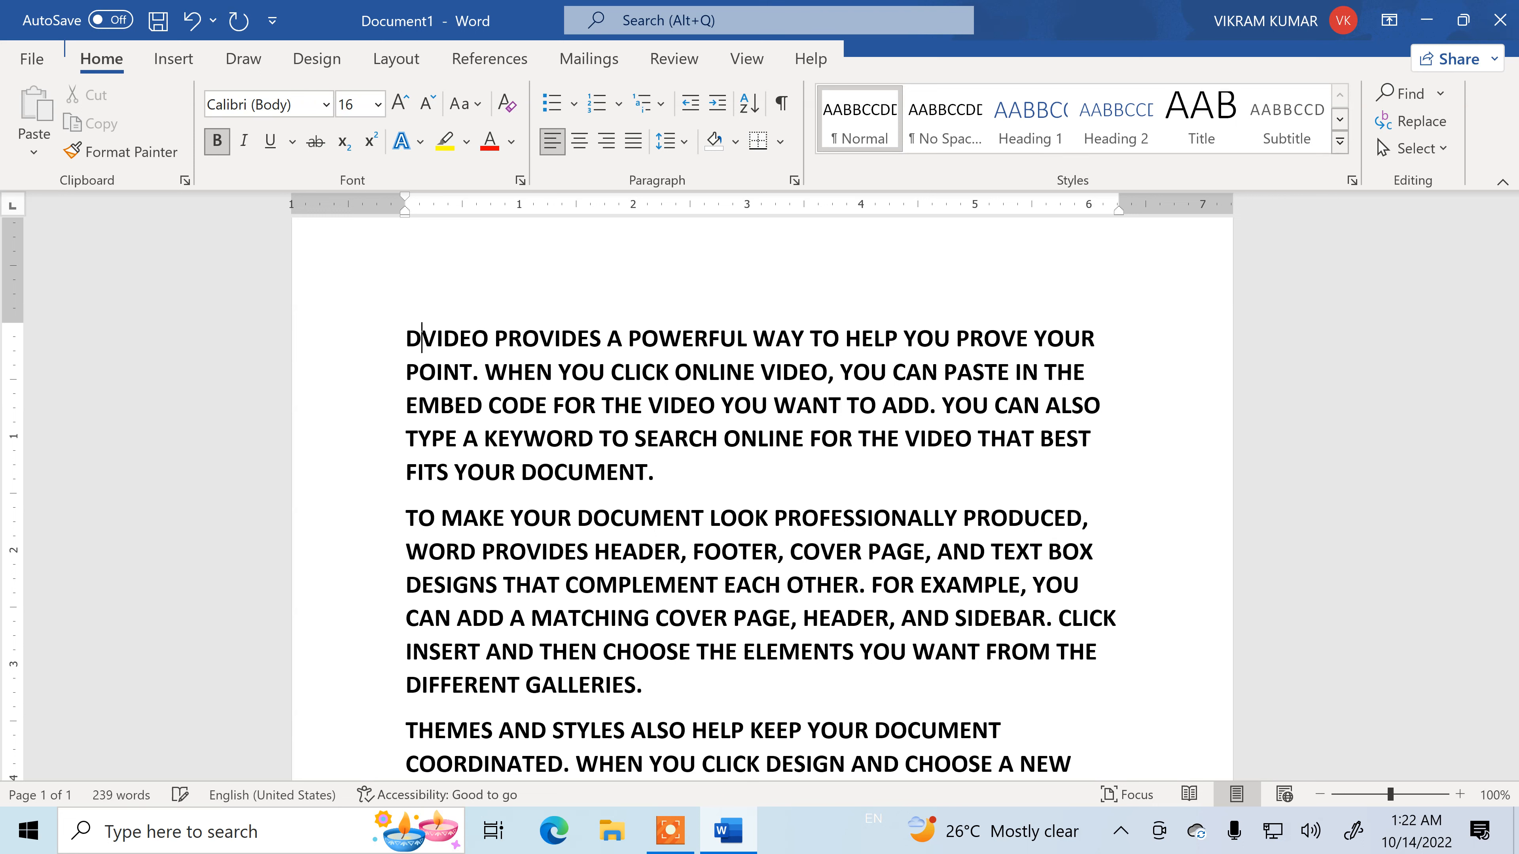
{"action": "left_click", "coordinate": [404, 510]}
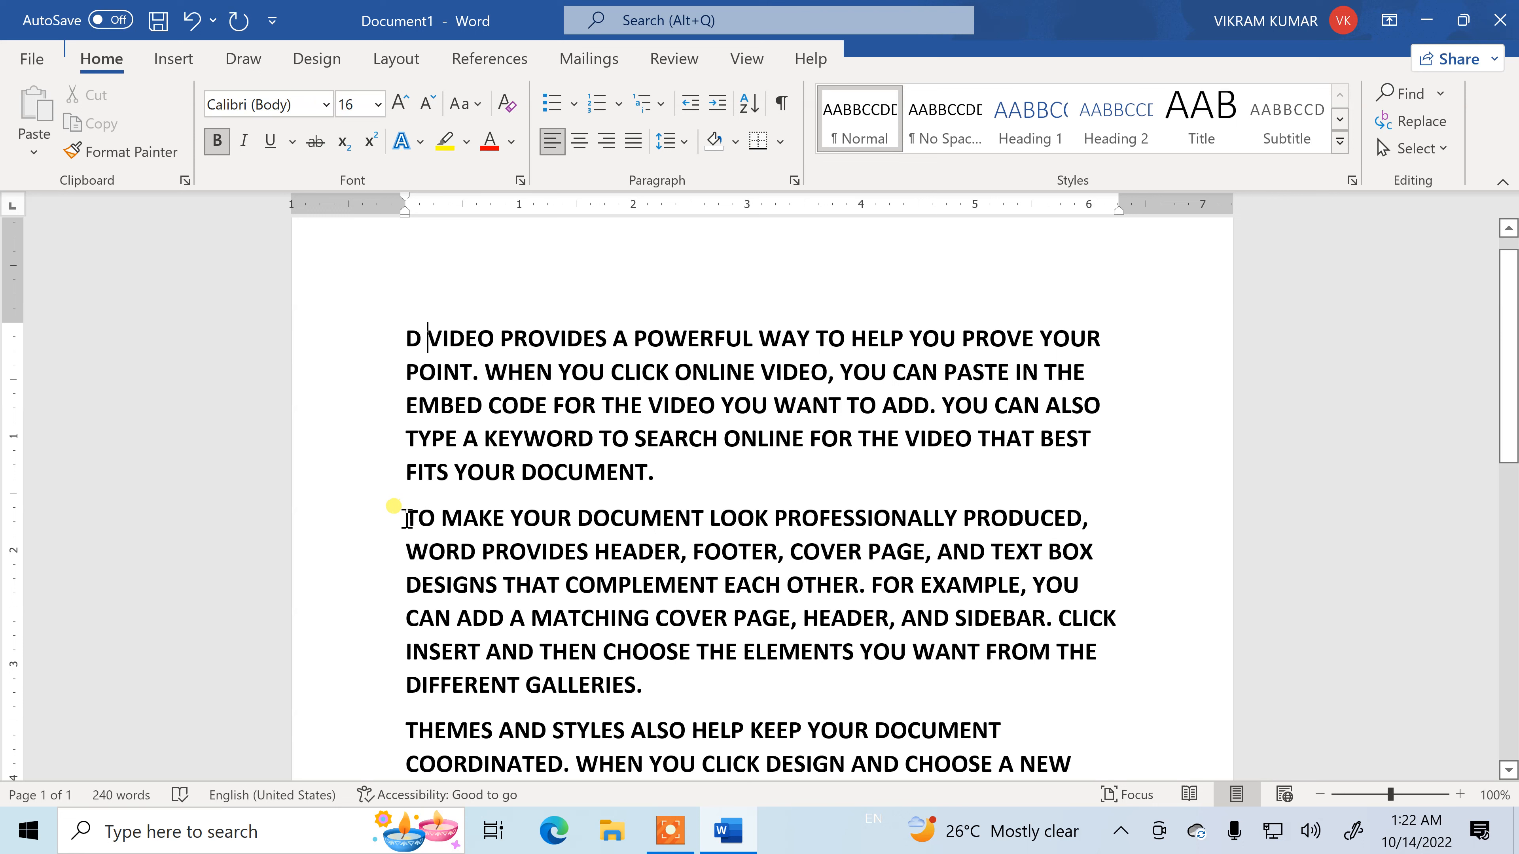
{"action": "left_click", "coordinate": [404, 507]}
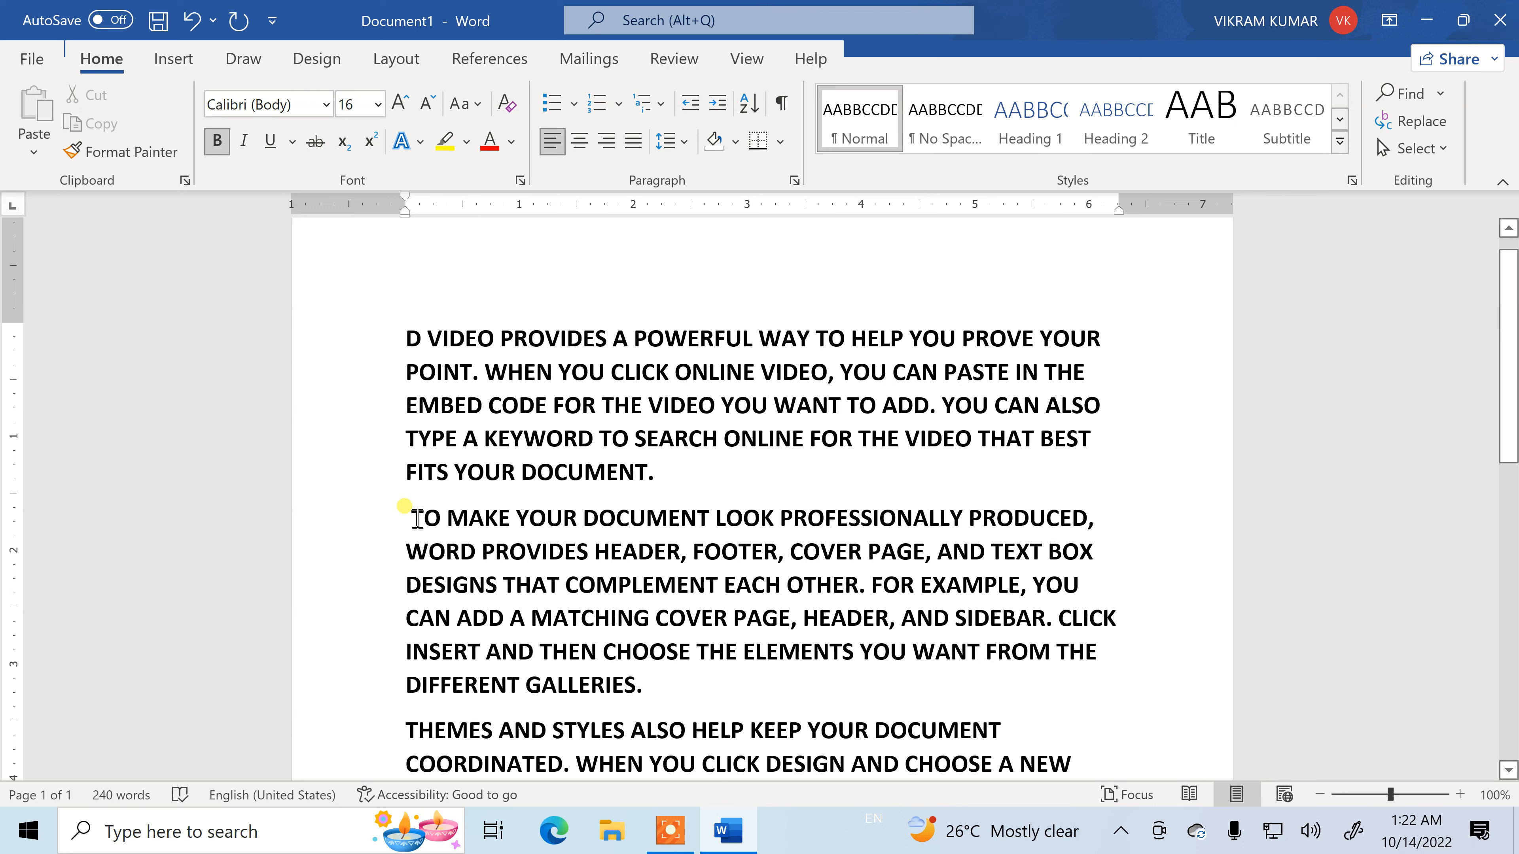
{"action": "type", "text": "B"}
{"action": "key", "text": "Delete"}
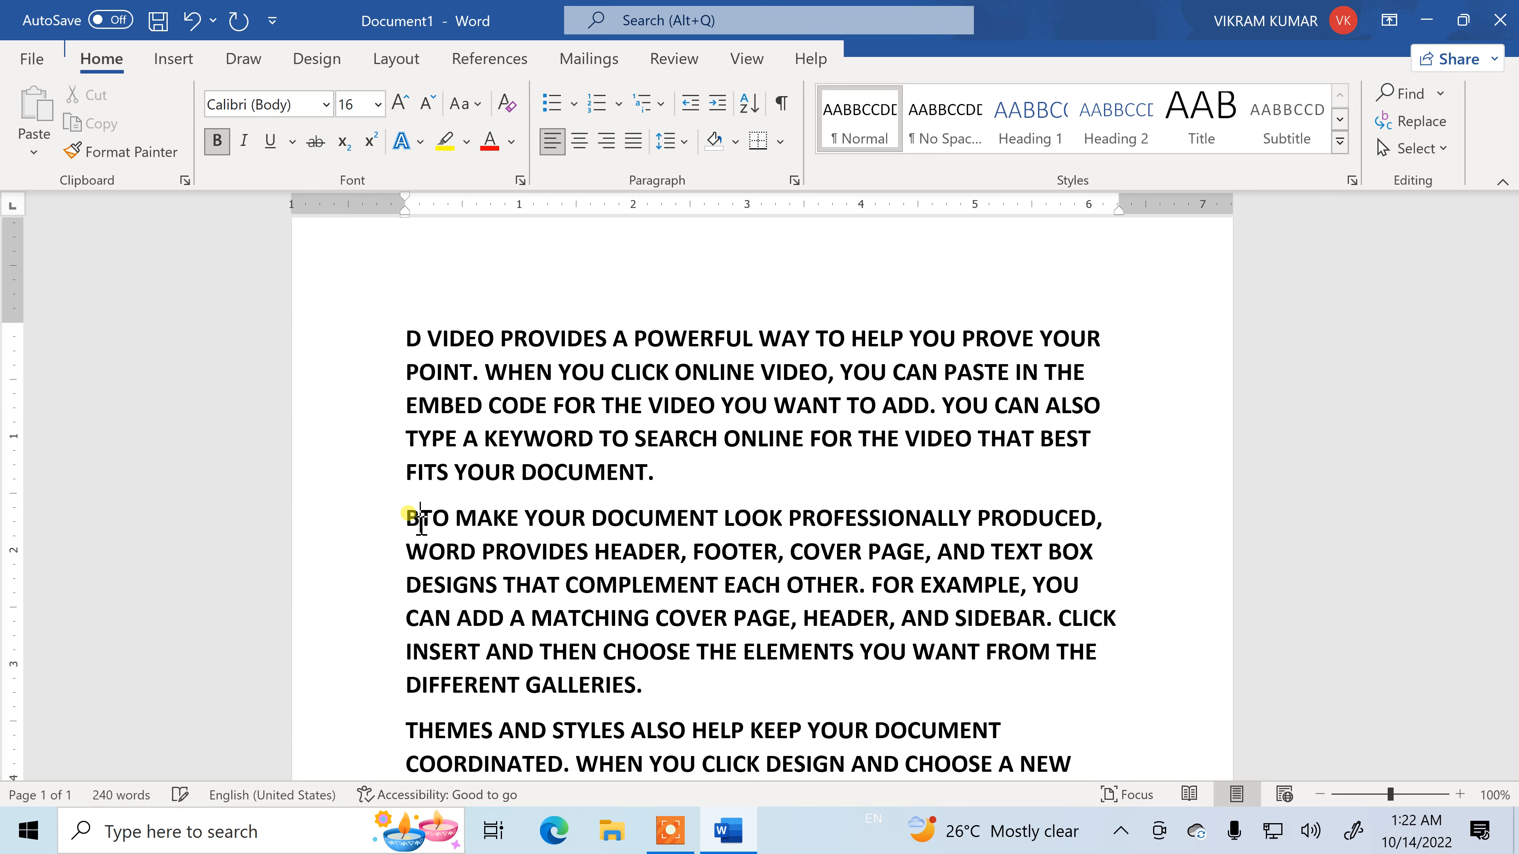
- Put the letter A and a space before the "THEMES AND STYLES" paragraph, and C before the "SAVE TIME IN WORD" paragraph
{"action": "scroll", "coordinate": [401, 697], "scroll_direction": "down", "scroll_amount": 1}
{"action": "left_click", "coordinate": [409, 685]}
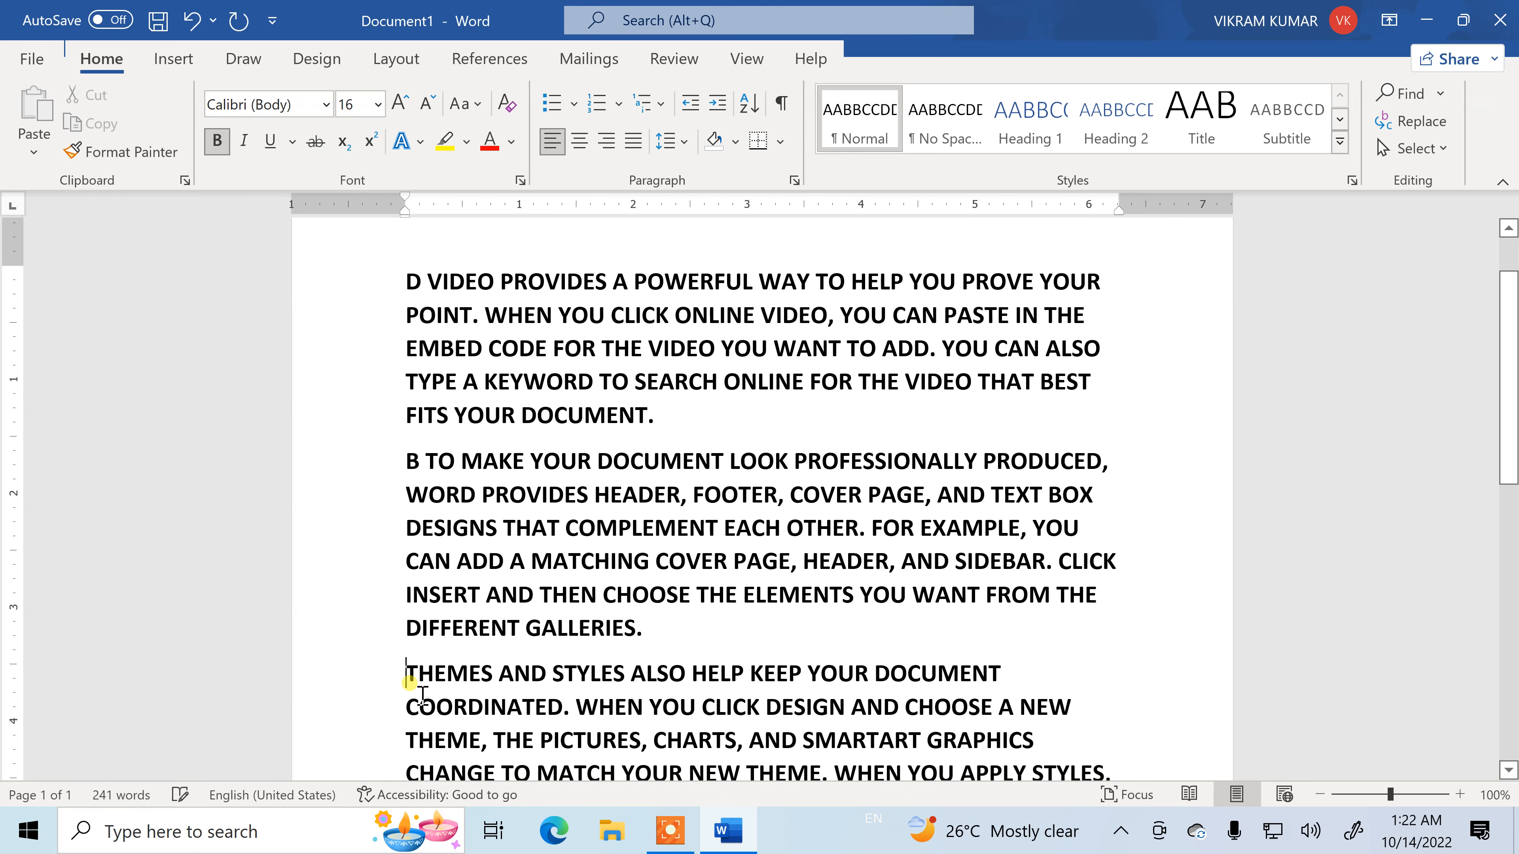
{"action": "type", "text": "A"}
{"action": "scroll", "coordinate": [413, 712], "scroll_direction": "down", "scroll_amount": 2}
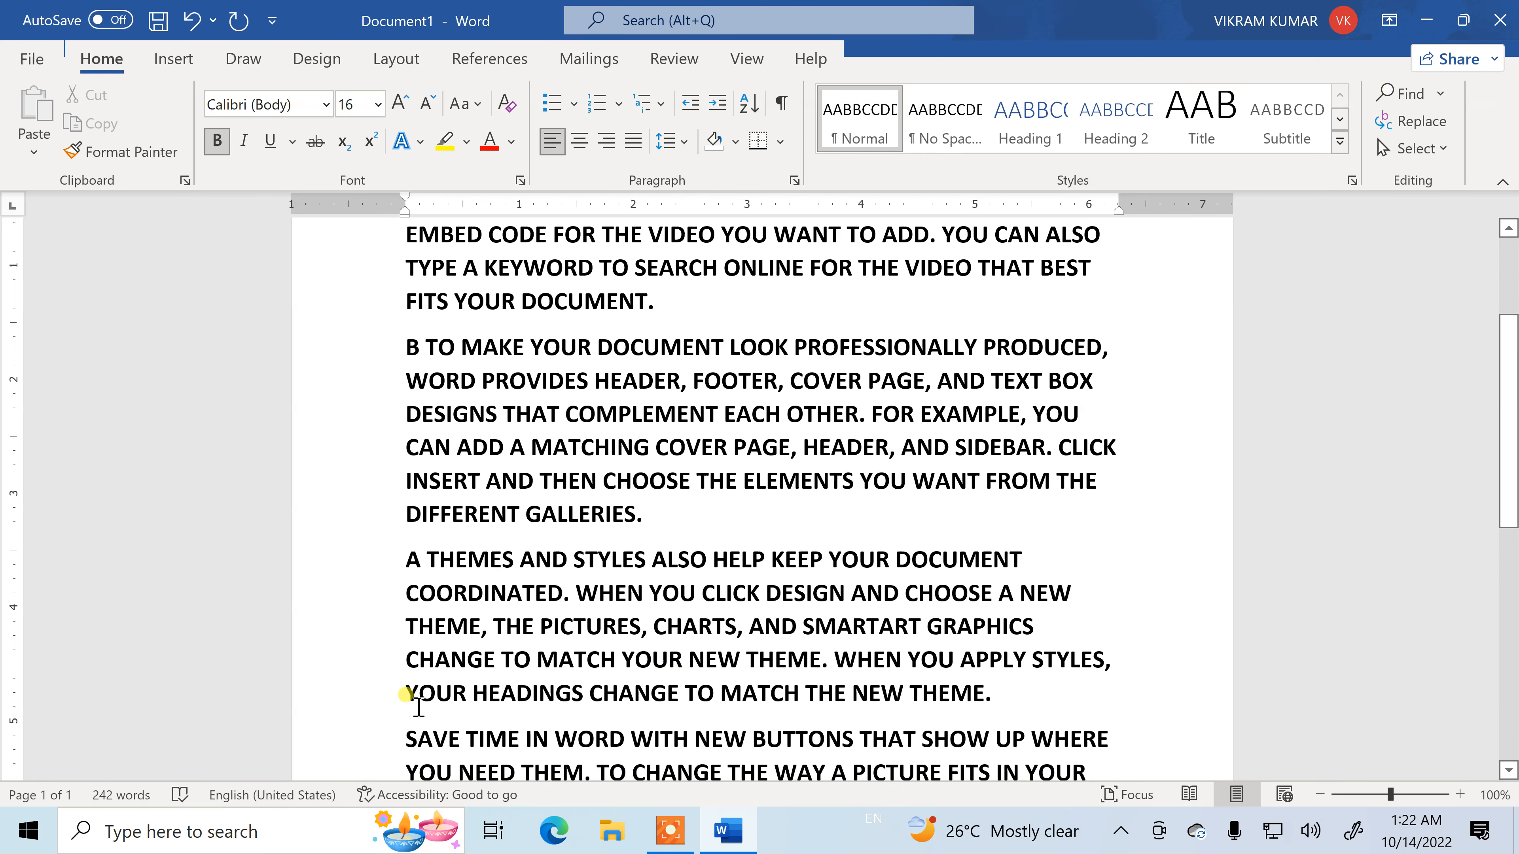
{"action": "left_click", "coordinate": [406, 739]}
{"action": "type", "text": "C"}
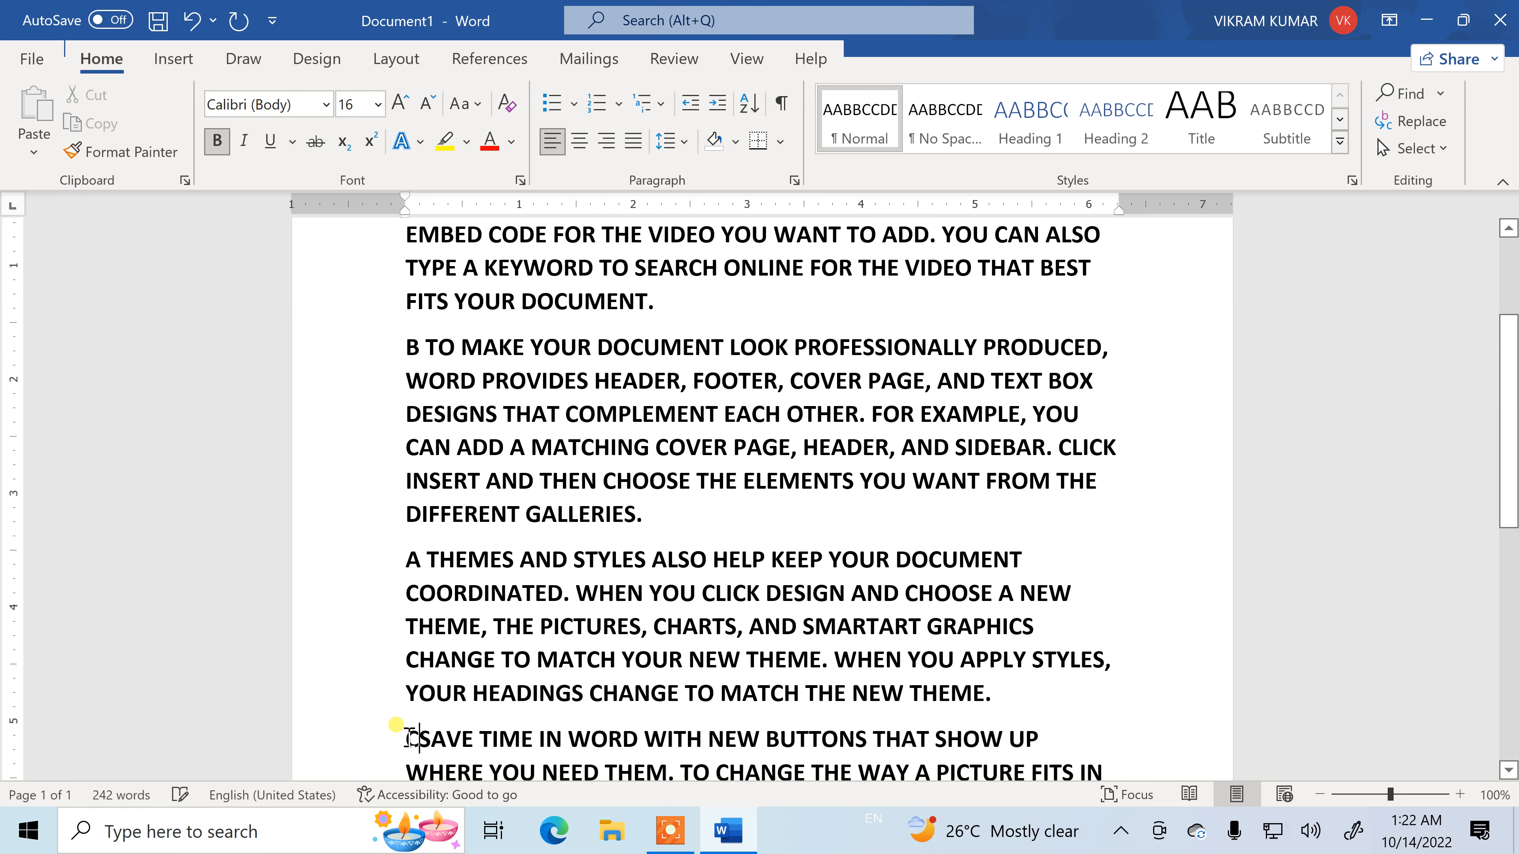
- Put the letter E and a space before the last paragraph, without any leading space in front of it
{"action": "scroll", "coordinate": [397, 723], "scroll_direction": "down", "scroll_amount": 2}
{"action": "scroll", "coordinate": [410, 688], "scroll_direction": "up", "scroll_amount": 3}
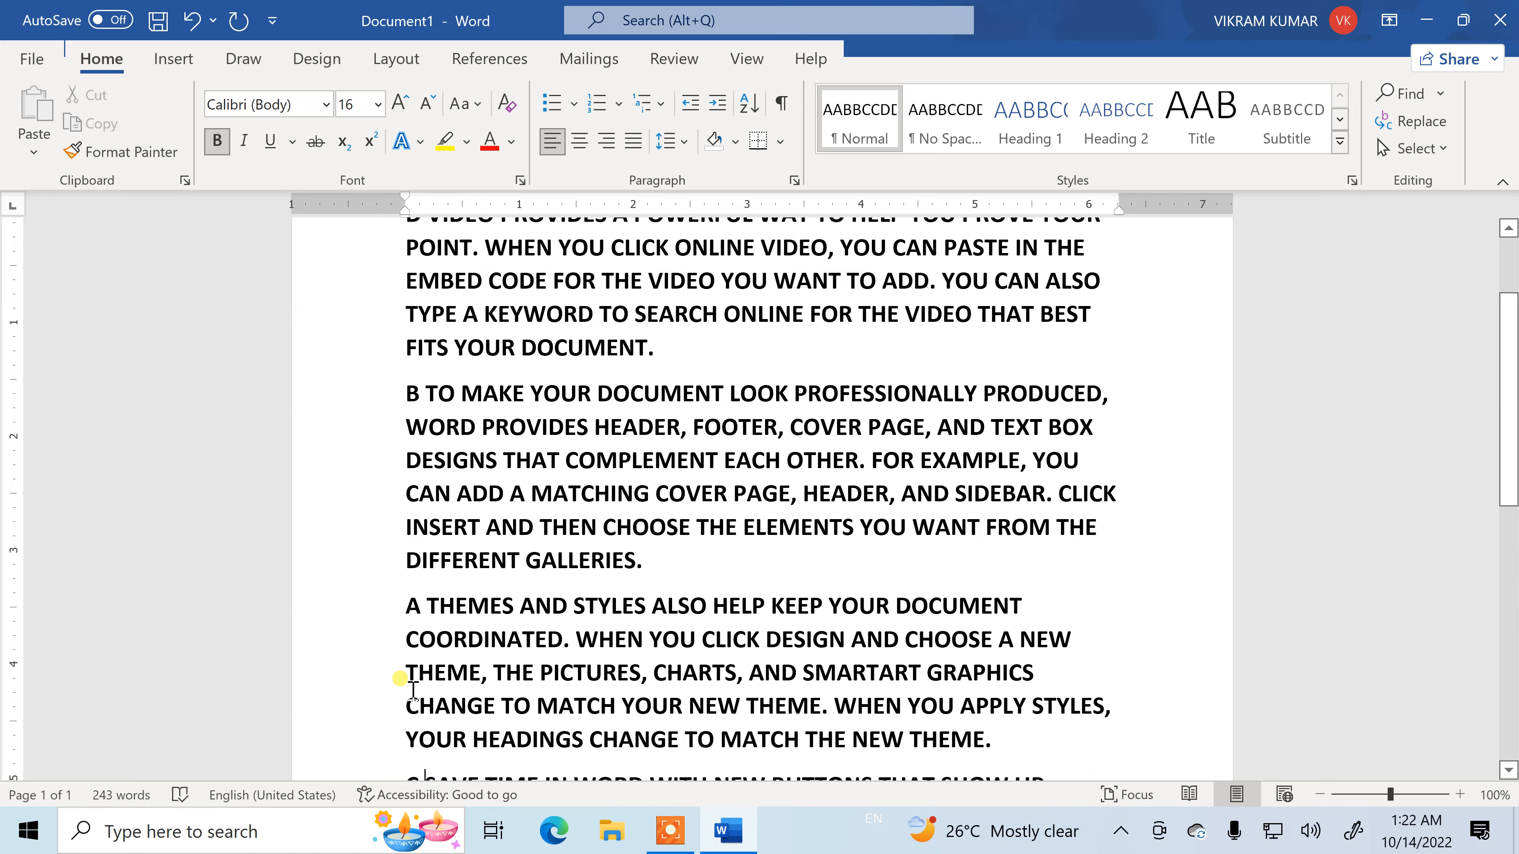
{"action": "scroll", "coordinate": [413, 687], "scroll_direction": "down", "scroll_amount": 5}
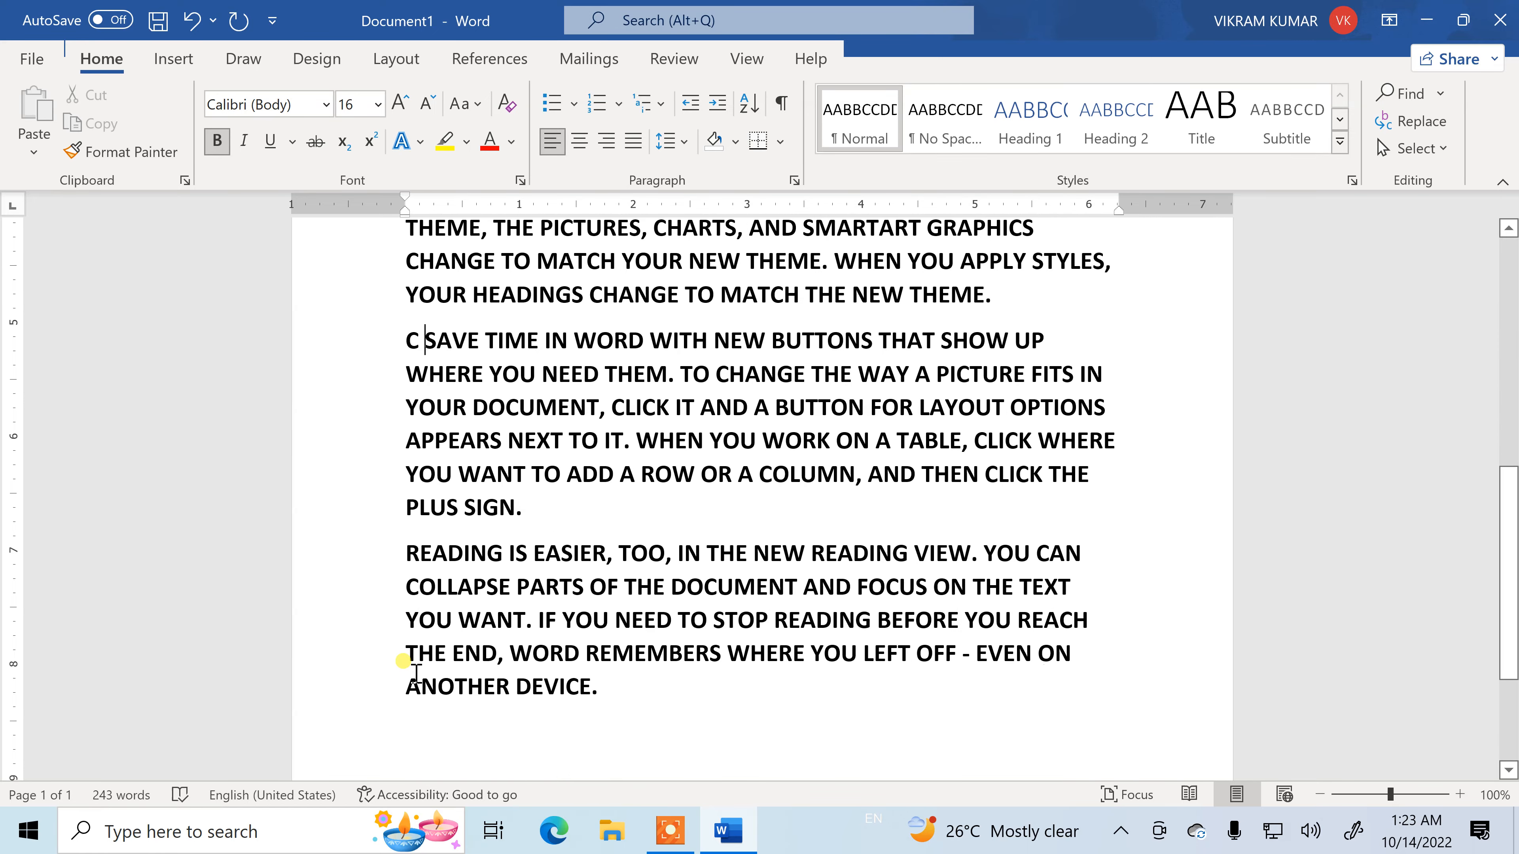
{"action": "left_click", "coordinate": [406, 562]}
{"action": "type", "text": "E"}
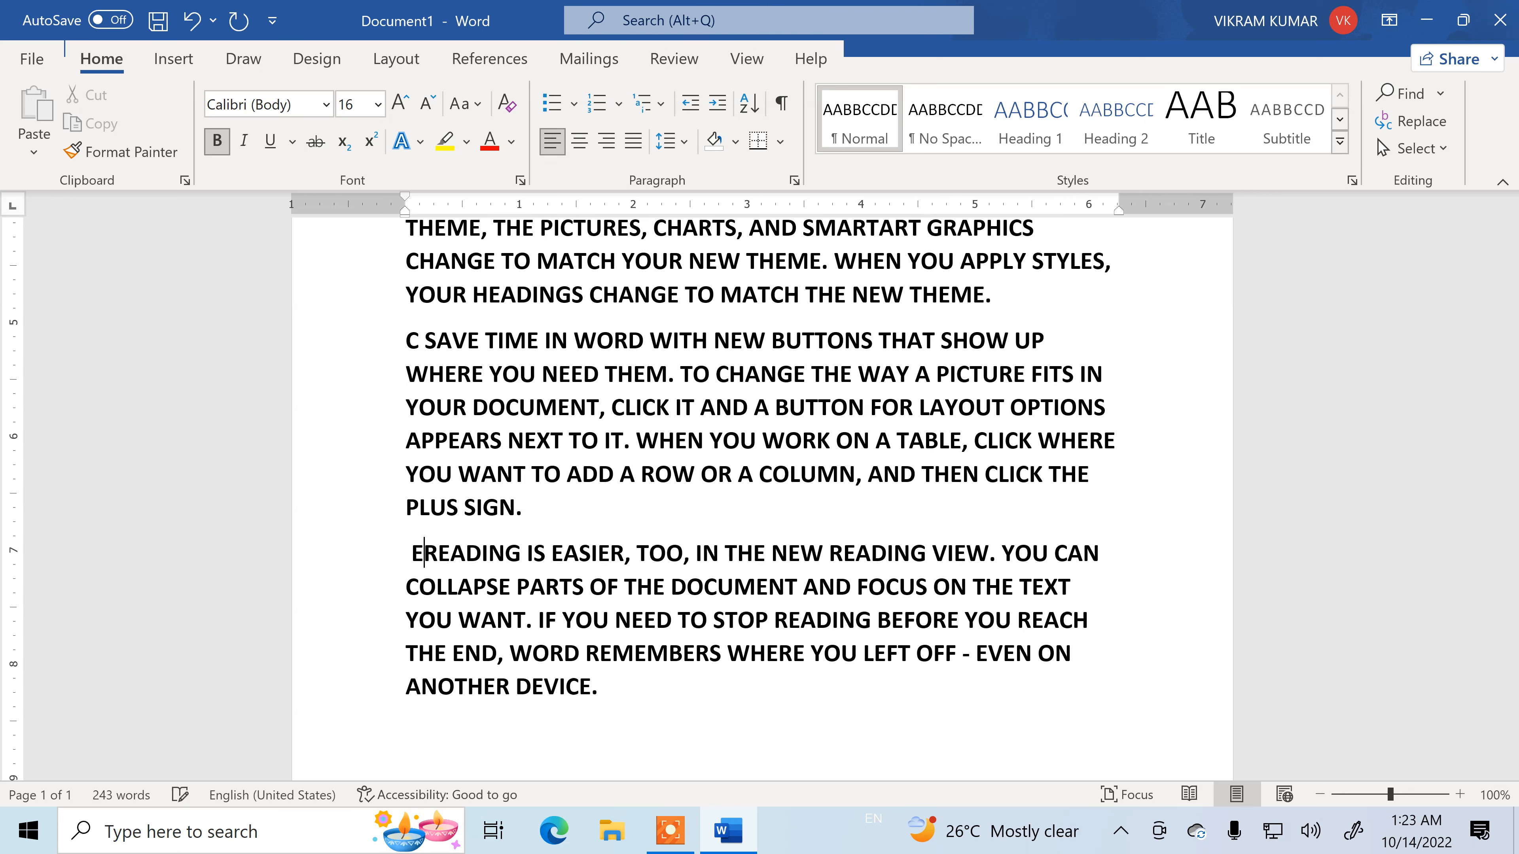
{"action": "key", "text": "BackSpace"}
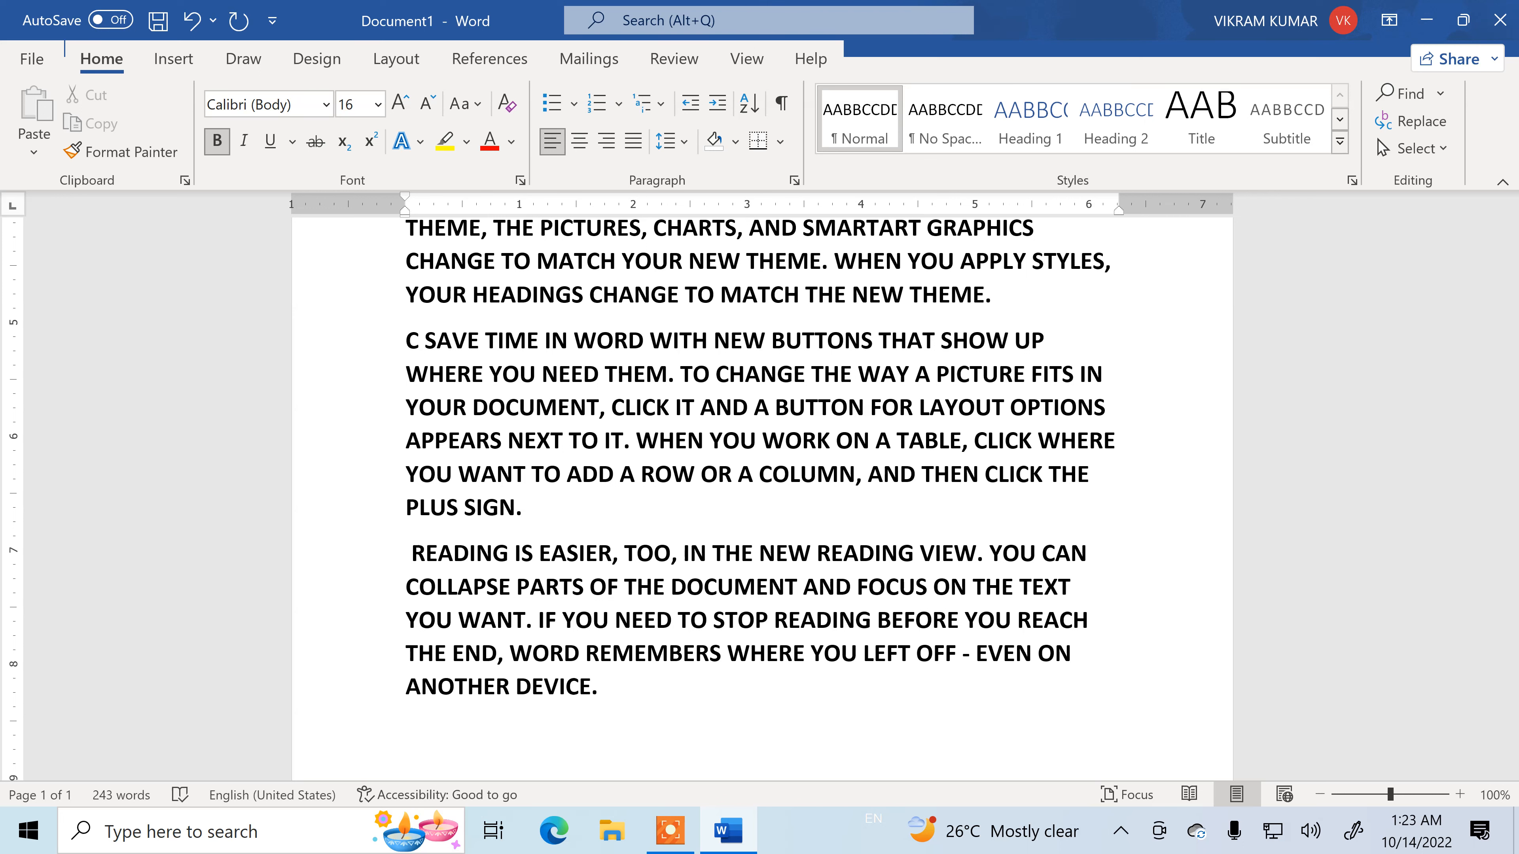
{"action": "key", "text": "BackSpace"}
{"action": "type", "text": "E"}
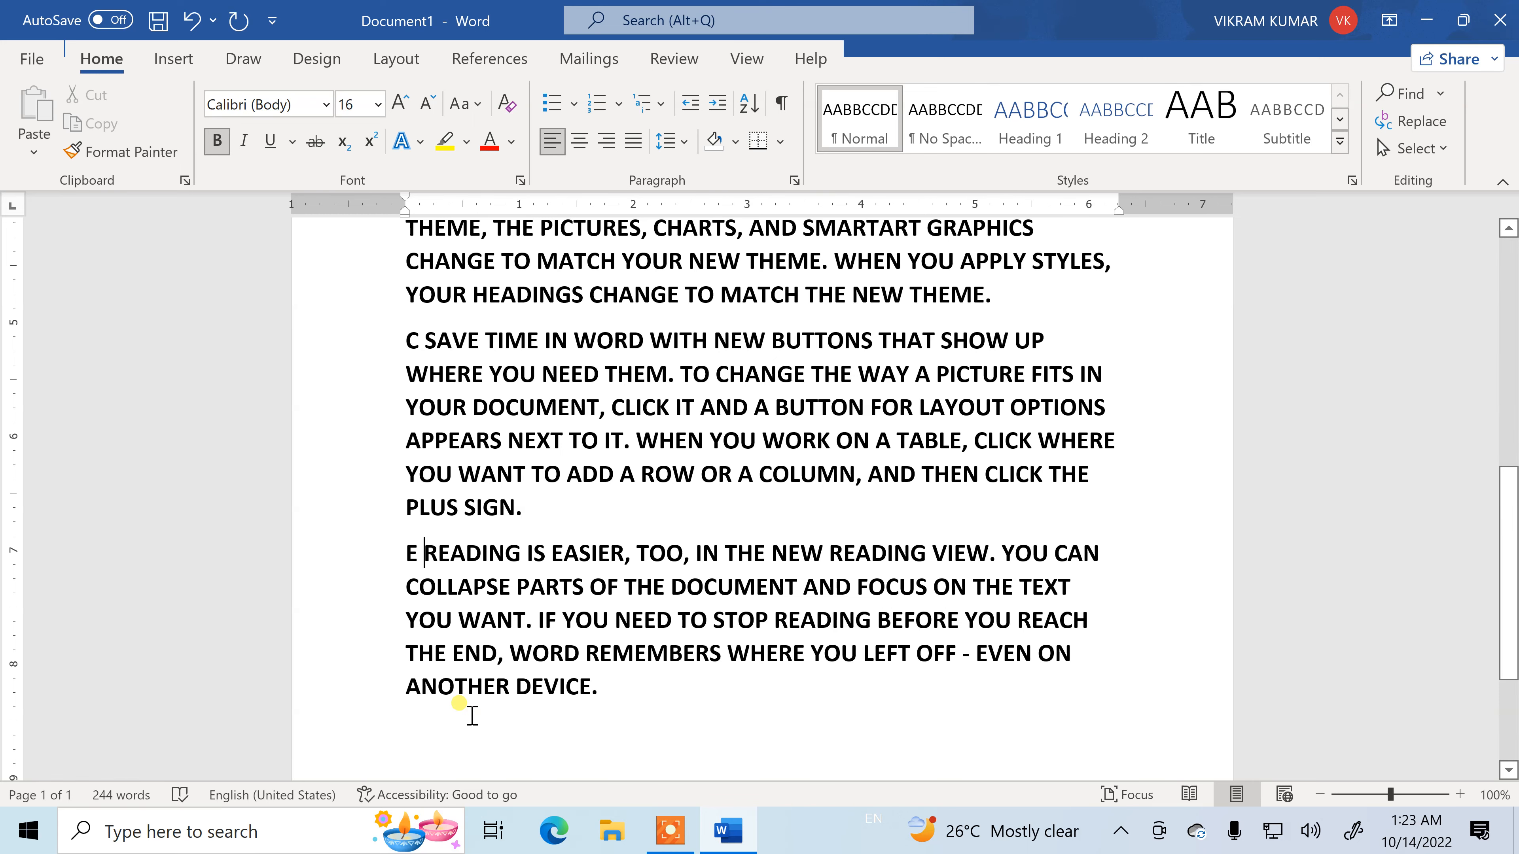
- Sort all the document's paragraphs as text in ascending order and review their new order
{"action": "key", "text": "ctrl+a"}
{"action": "scroll", "coordinate": [468, 721], "scroll_direction": "up", "scroll_amount": 6}
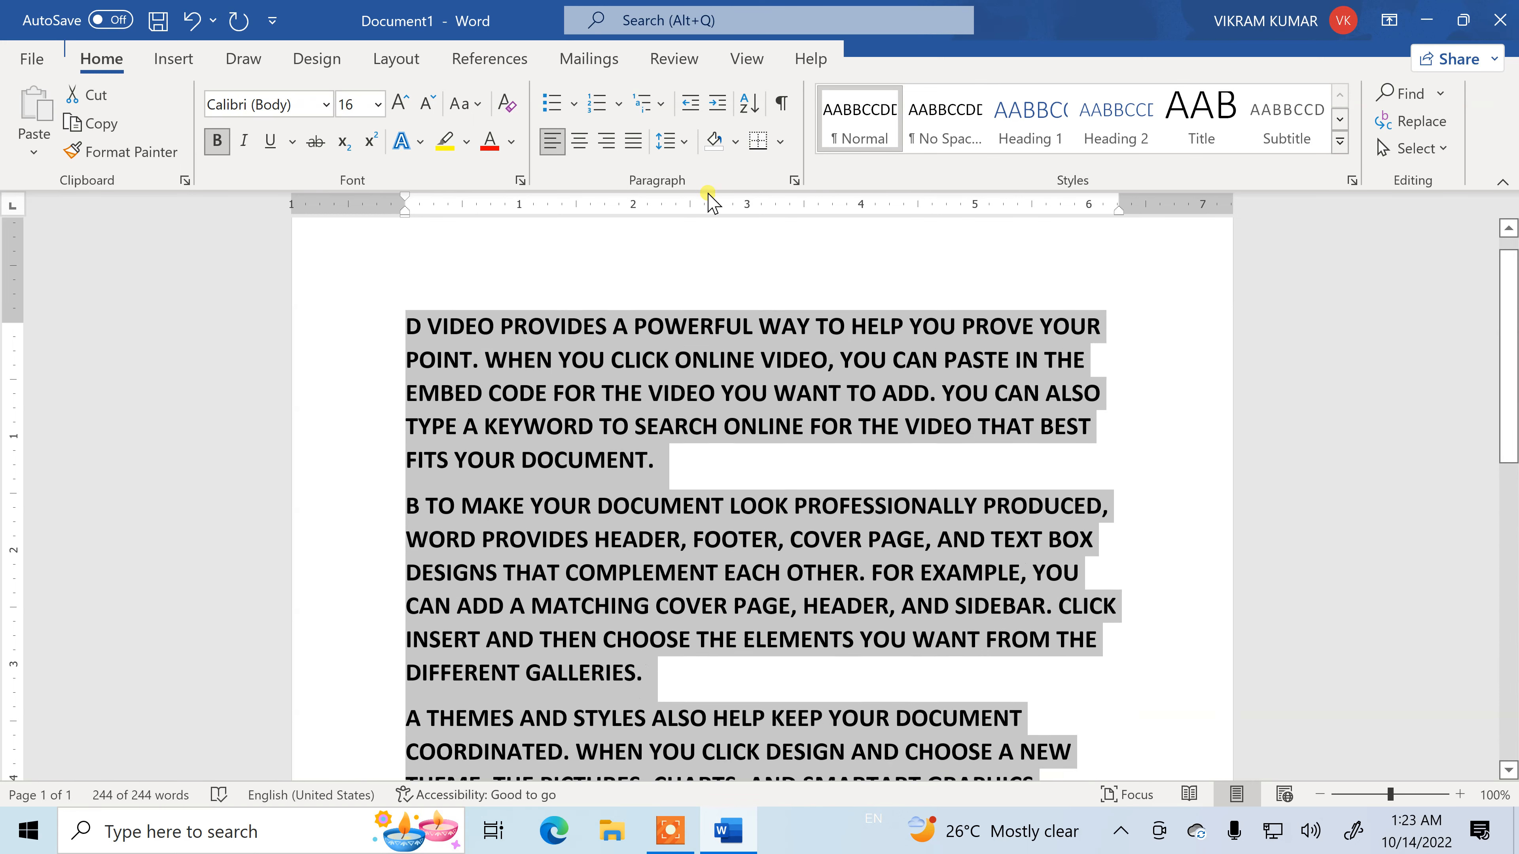
{"action": "left_click", "coordinate": [749, 103]}
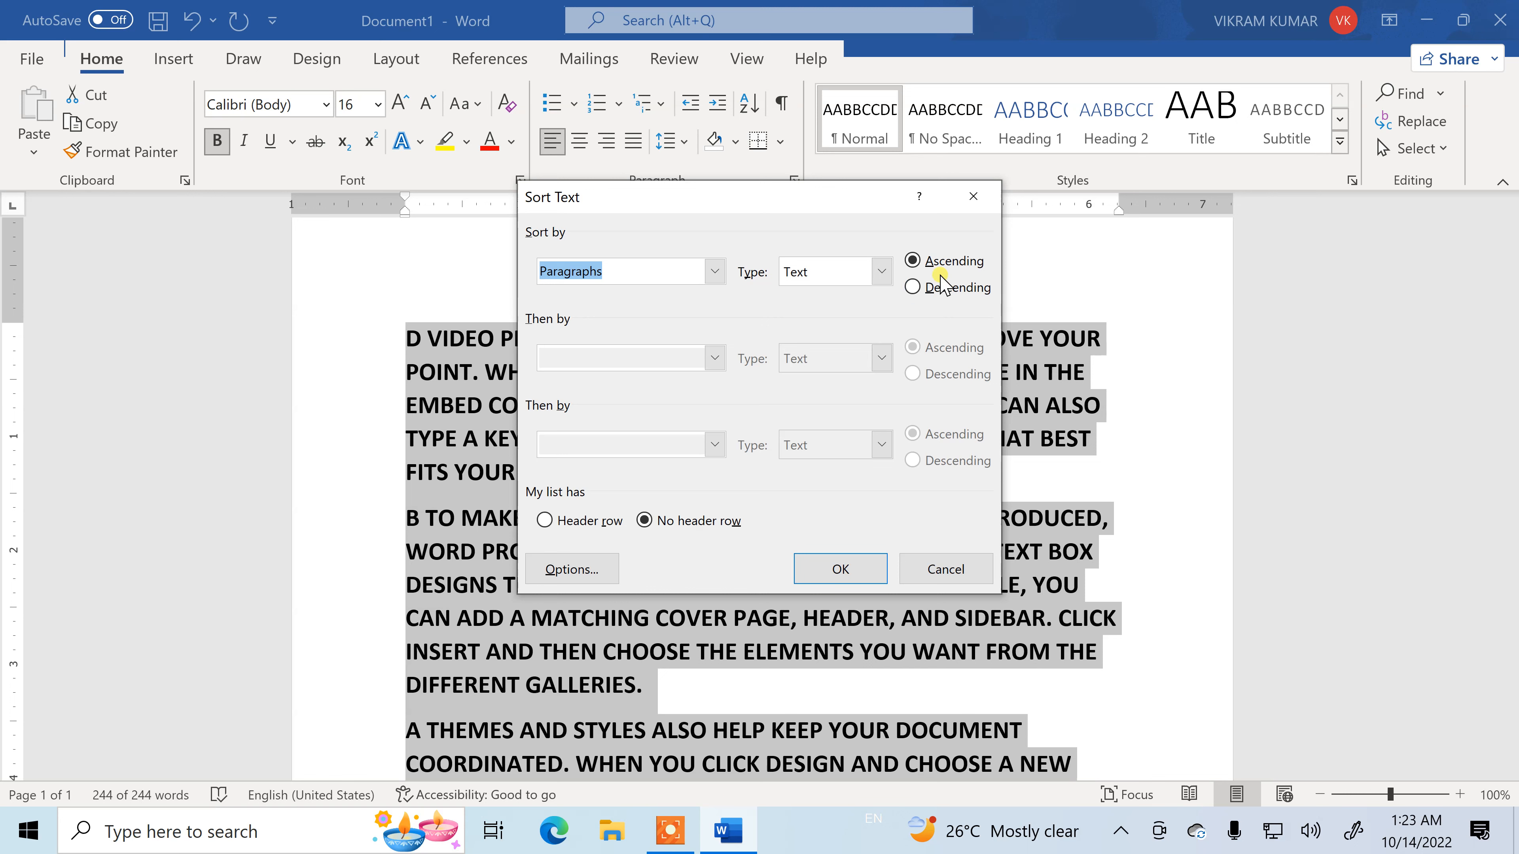
{"action": "left_click", "coordinate": [829, 570]}
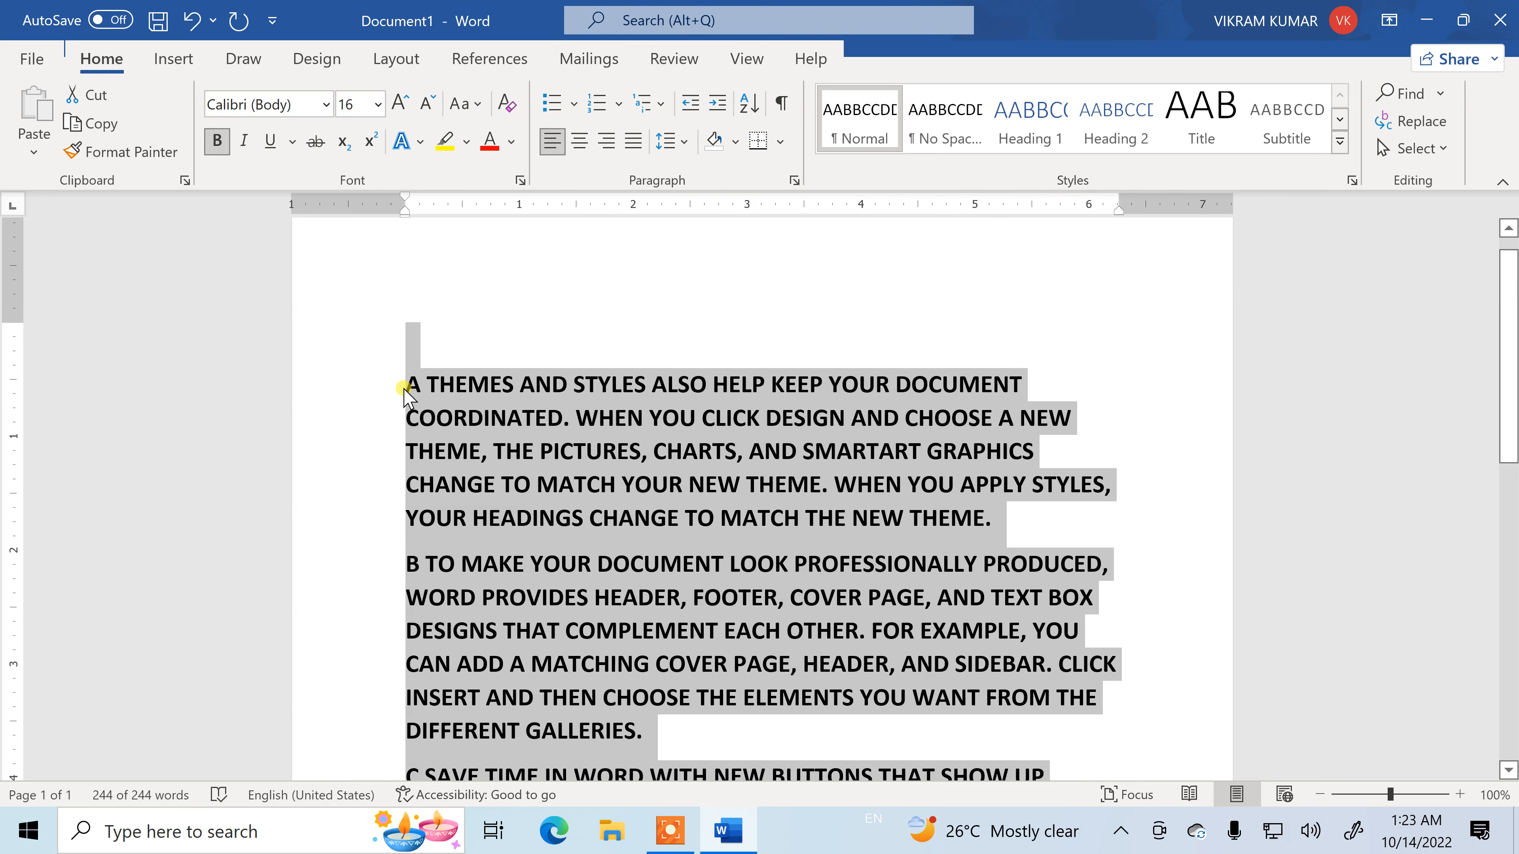
{"action": "scroll", "coordinate": [407, 572], "scroll_direction": "down", "scroll_amount": 1}
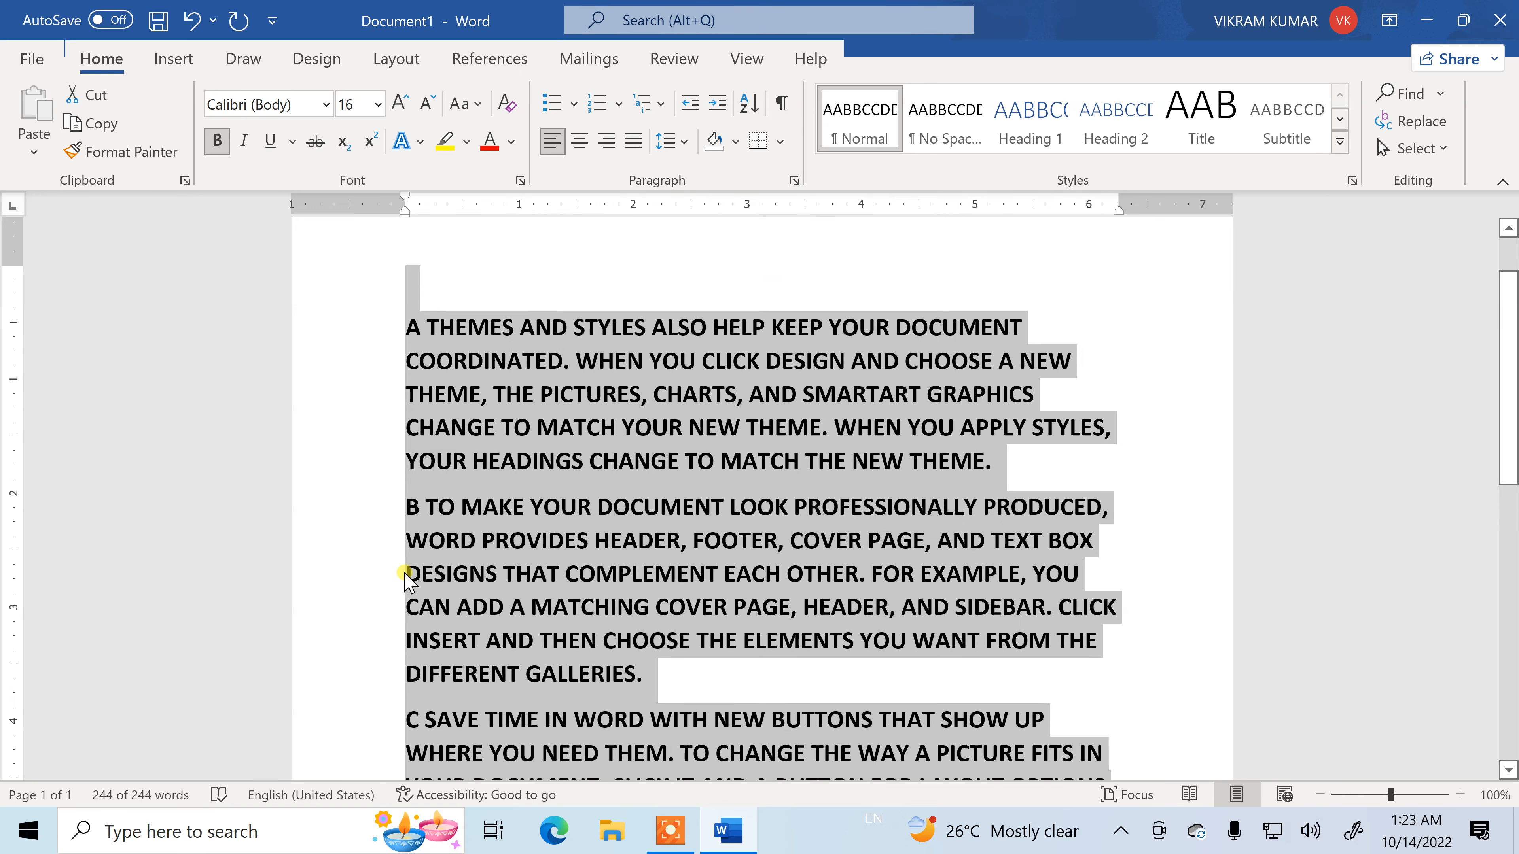
{"action": "scroll", "coordinate": [414, 658], "scroll_direction": "down", "scroll_amount": 5}
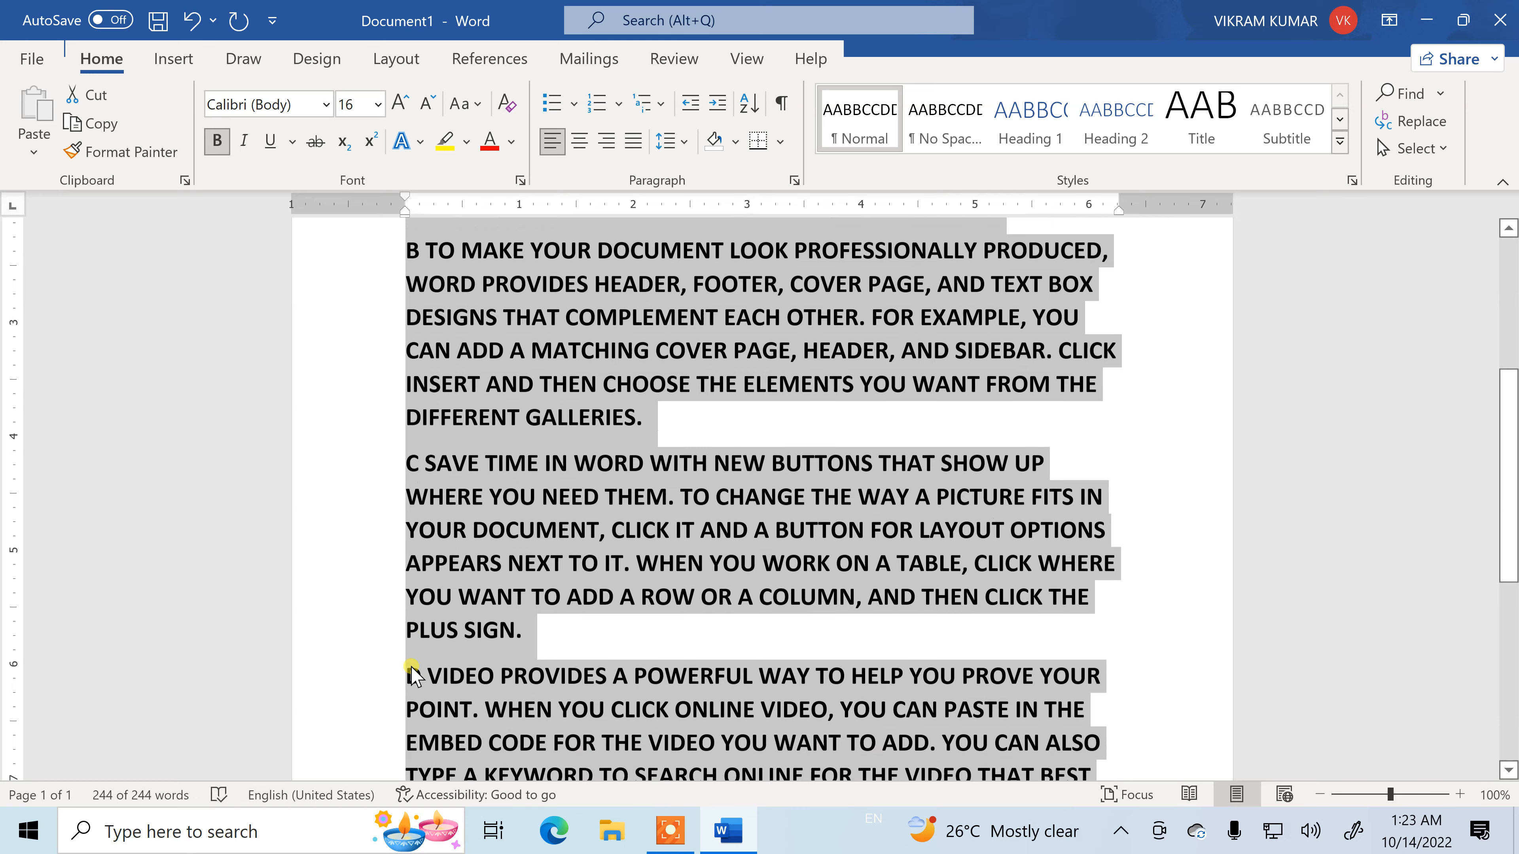
{"action": "scroll", "coordinate": [414, 658], "scroll_direction": "down", "scroll_amount": 4}
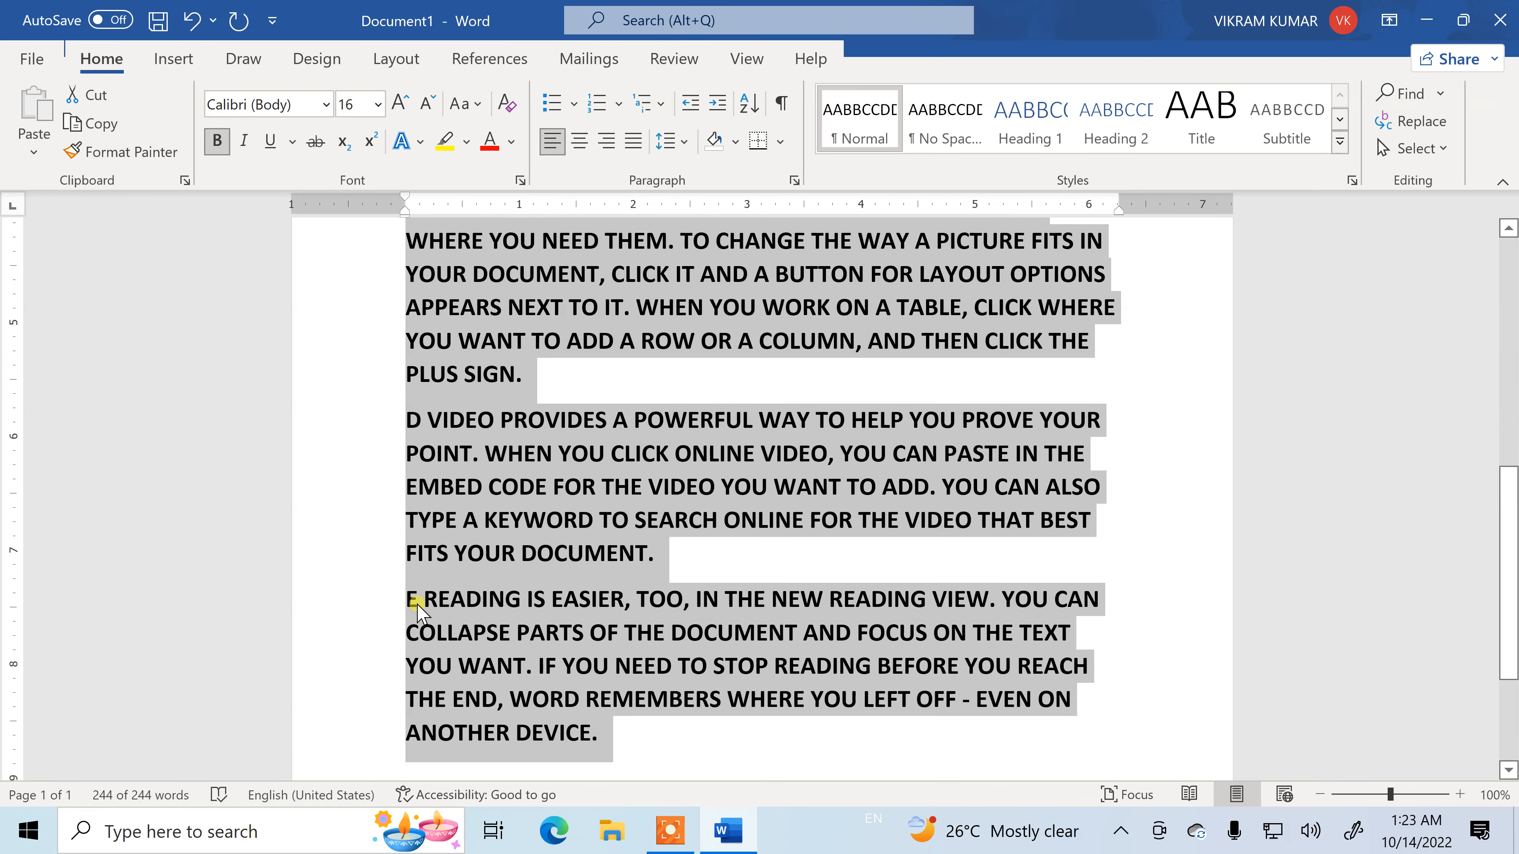
- Sort the selected paragraphs as text in descending order
{"action": "left_click", "coordinate": [749, 106]}
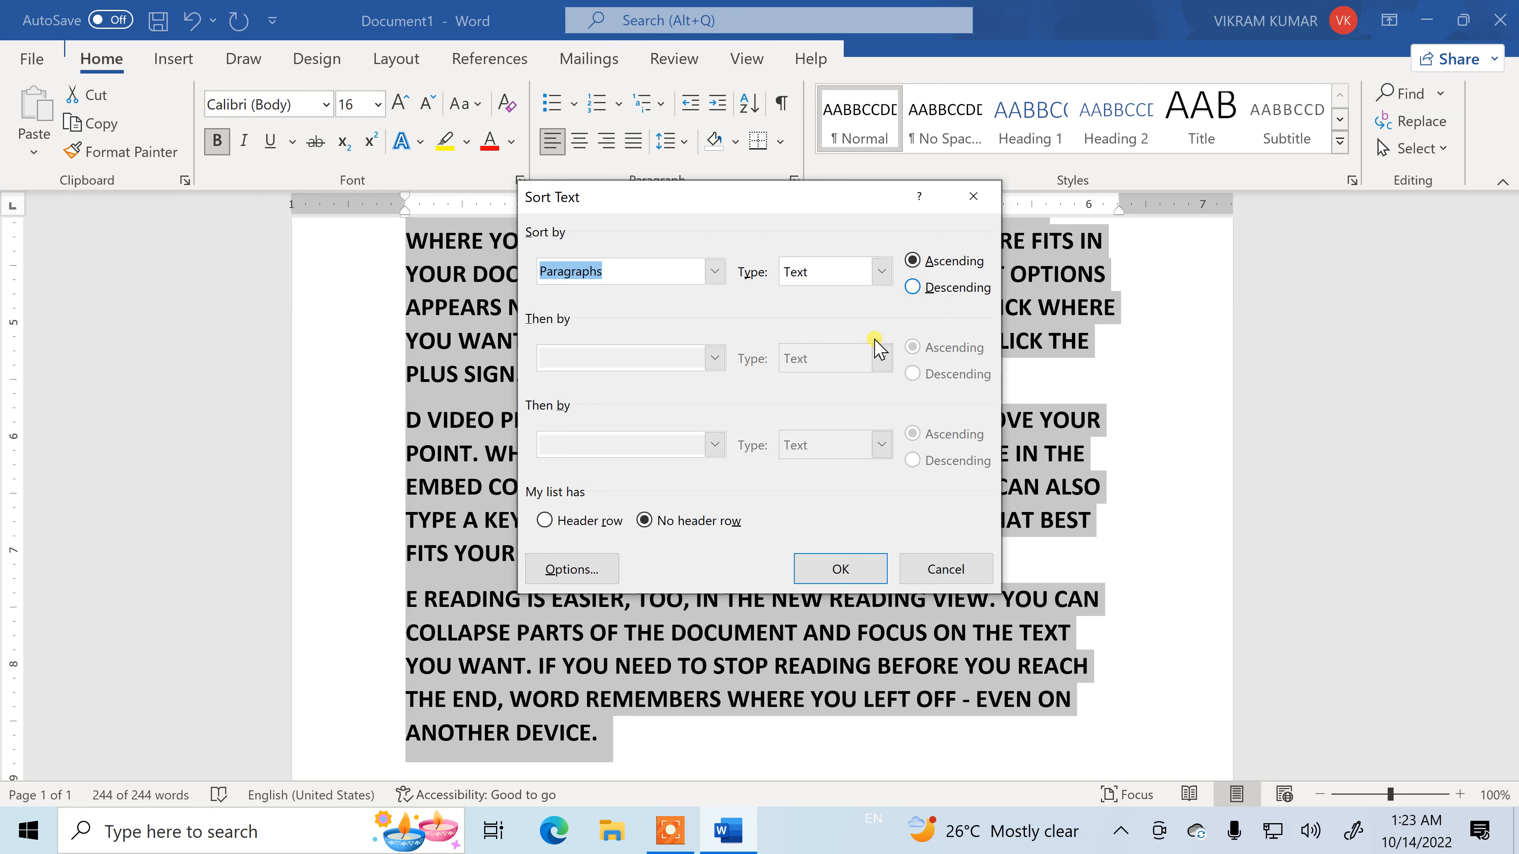
{"action": "left_click", "coordinate": [915, 288]}
{"action": "left_click", "coordinate": [839, 570]}
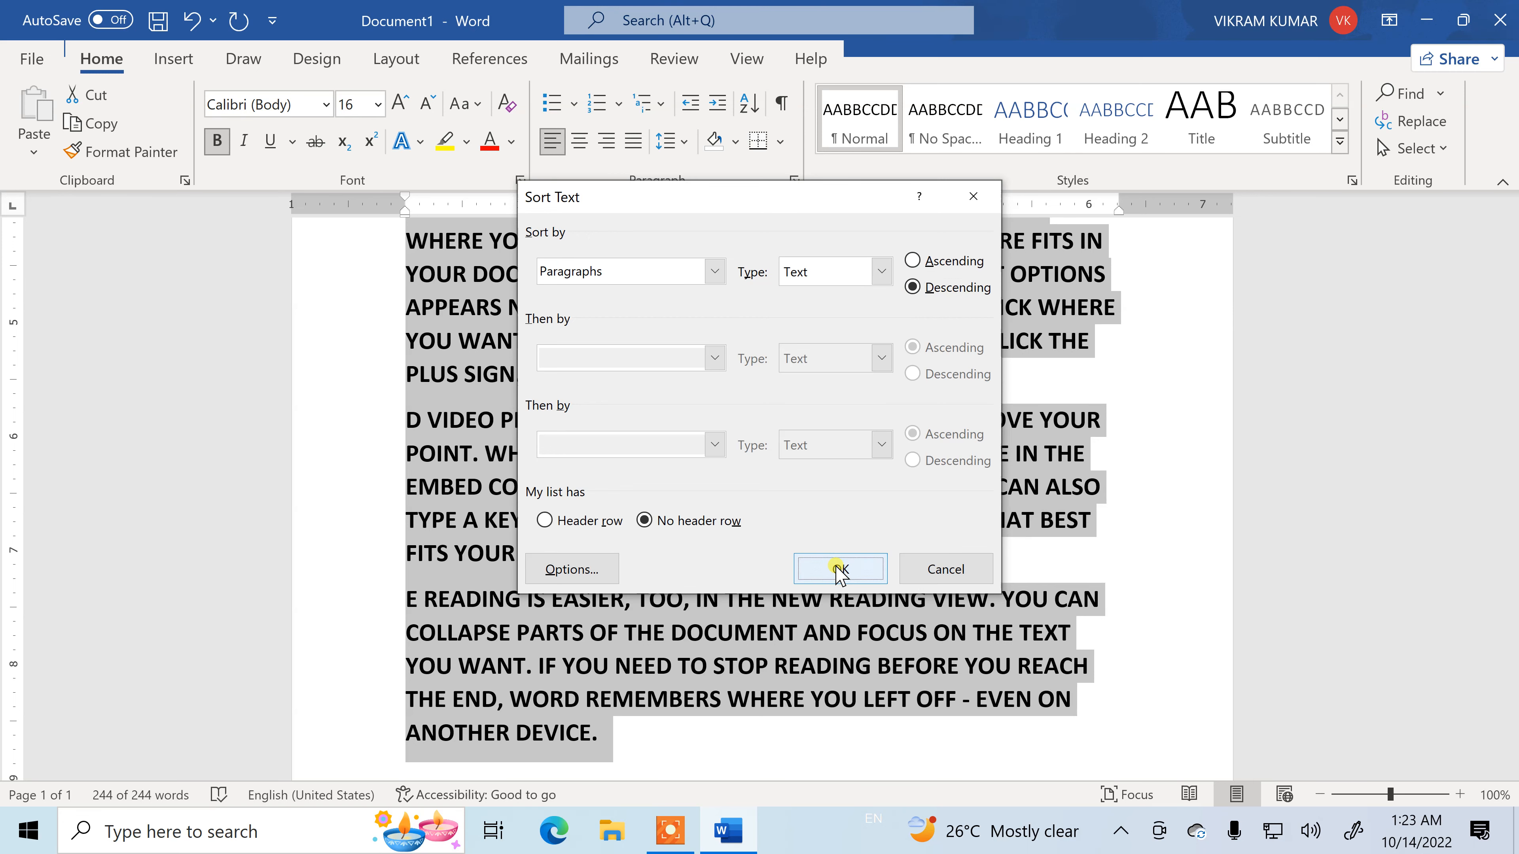
- Review the order of the descending-sorted paragraphs from the start to the end of the document
{"action": "scroll", "coordinate": [651, 484], "scroll_direction": "up", "scroll_amount": 10}
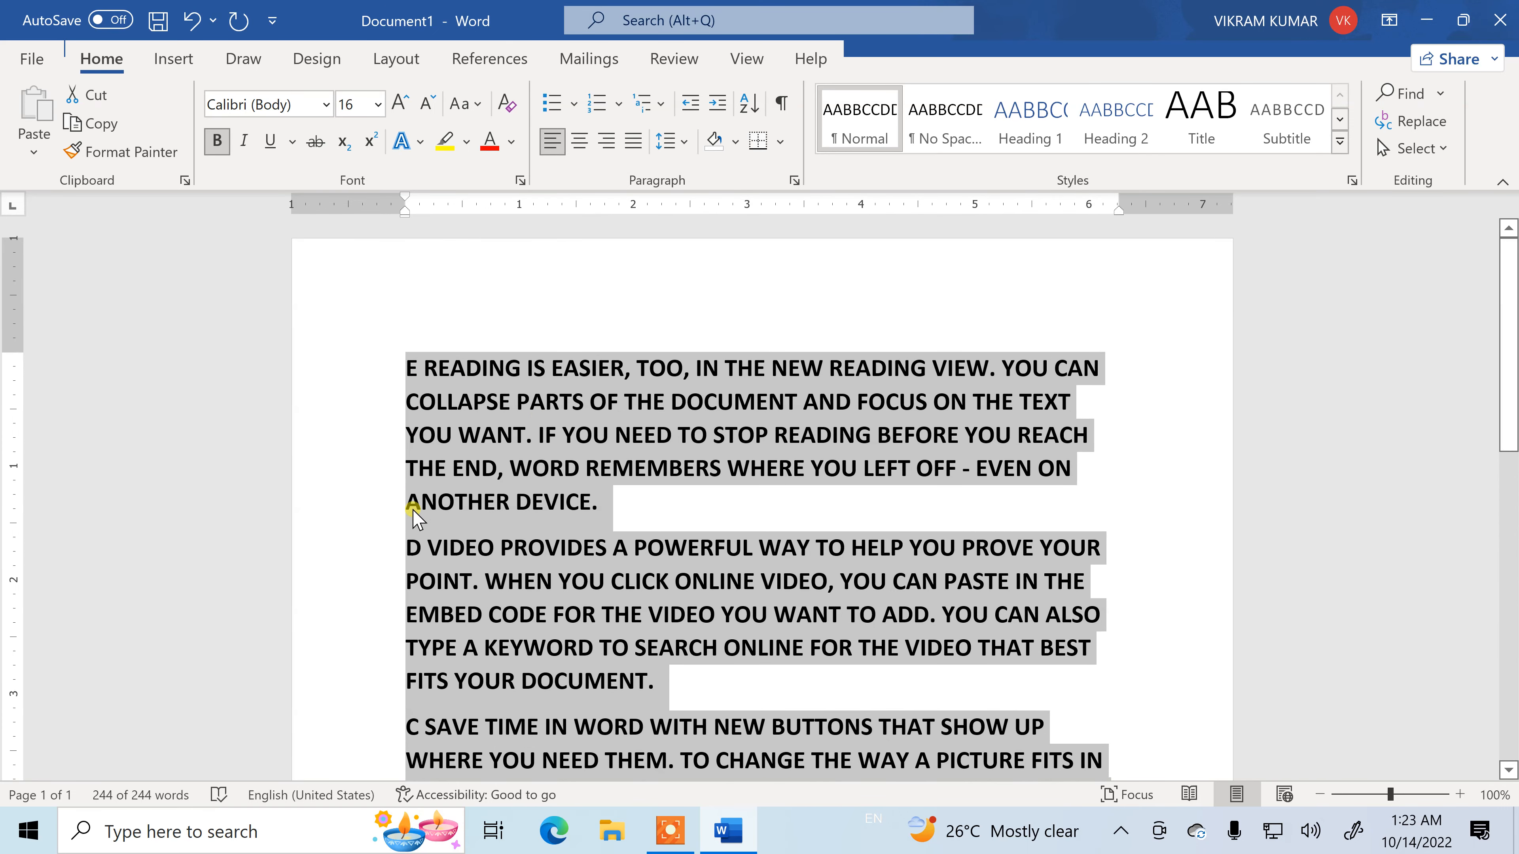
{"action": "scroll", "coordinate": [410, 536], "scroll_direction": "down", "scroll_amount": 3}
{"action": "scroll", "coordinate": [411, 594], "scroll_direction": "down", "scroll_amount": 9}
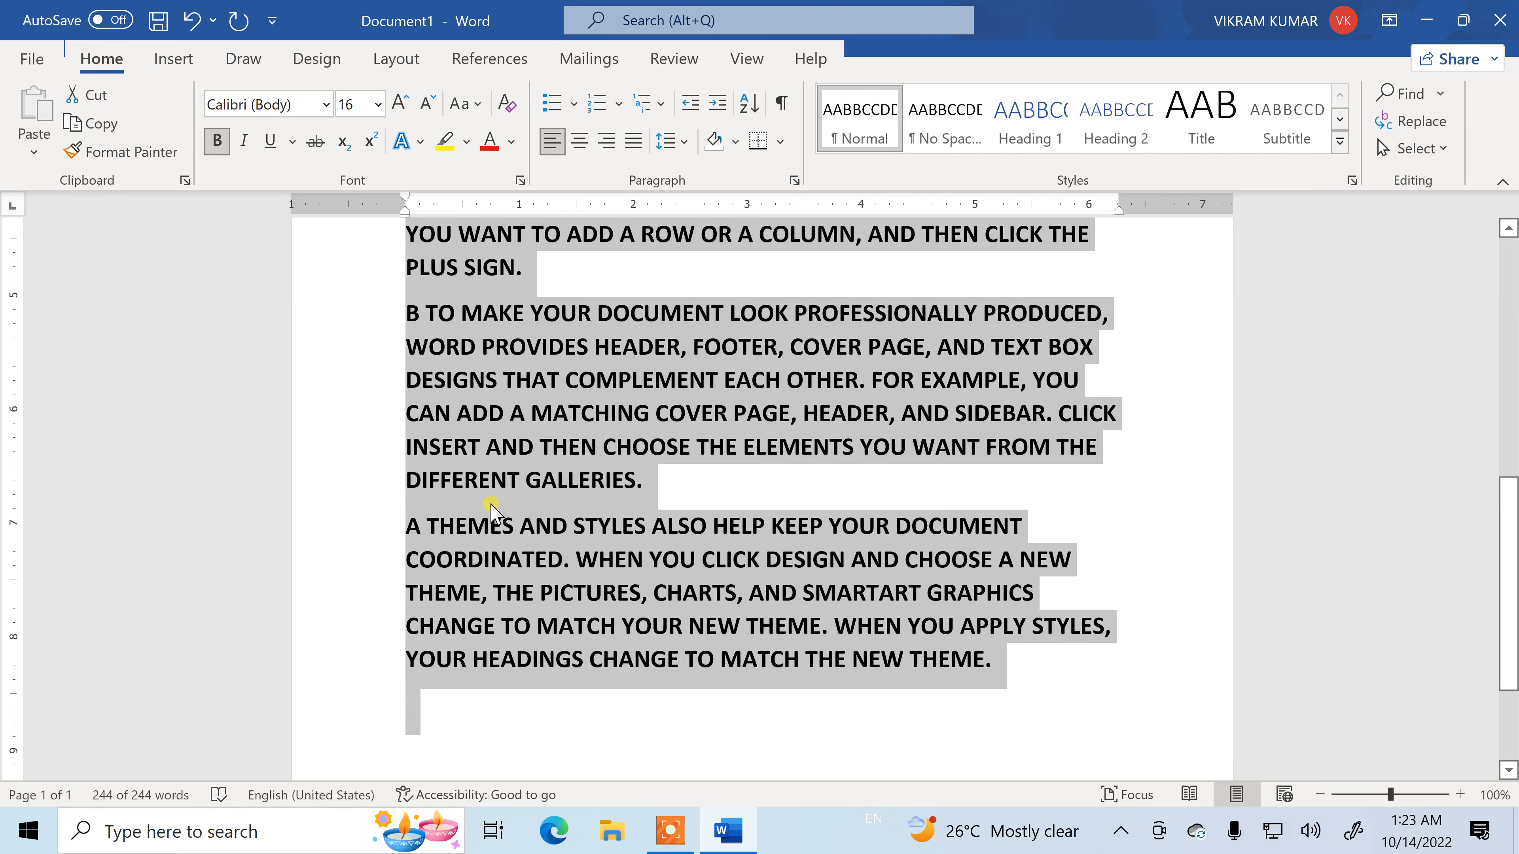
{"action": "scroll", "coordinate": [654, 479], "scroll_direction": "up", "scroll_amount": 8}
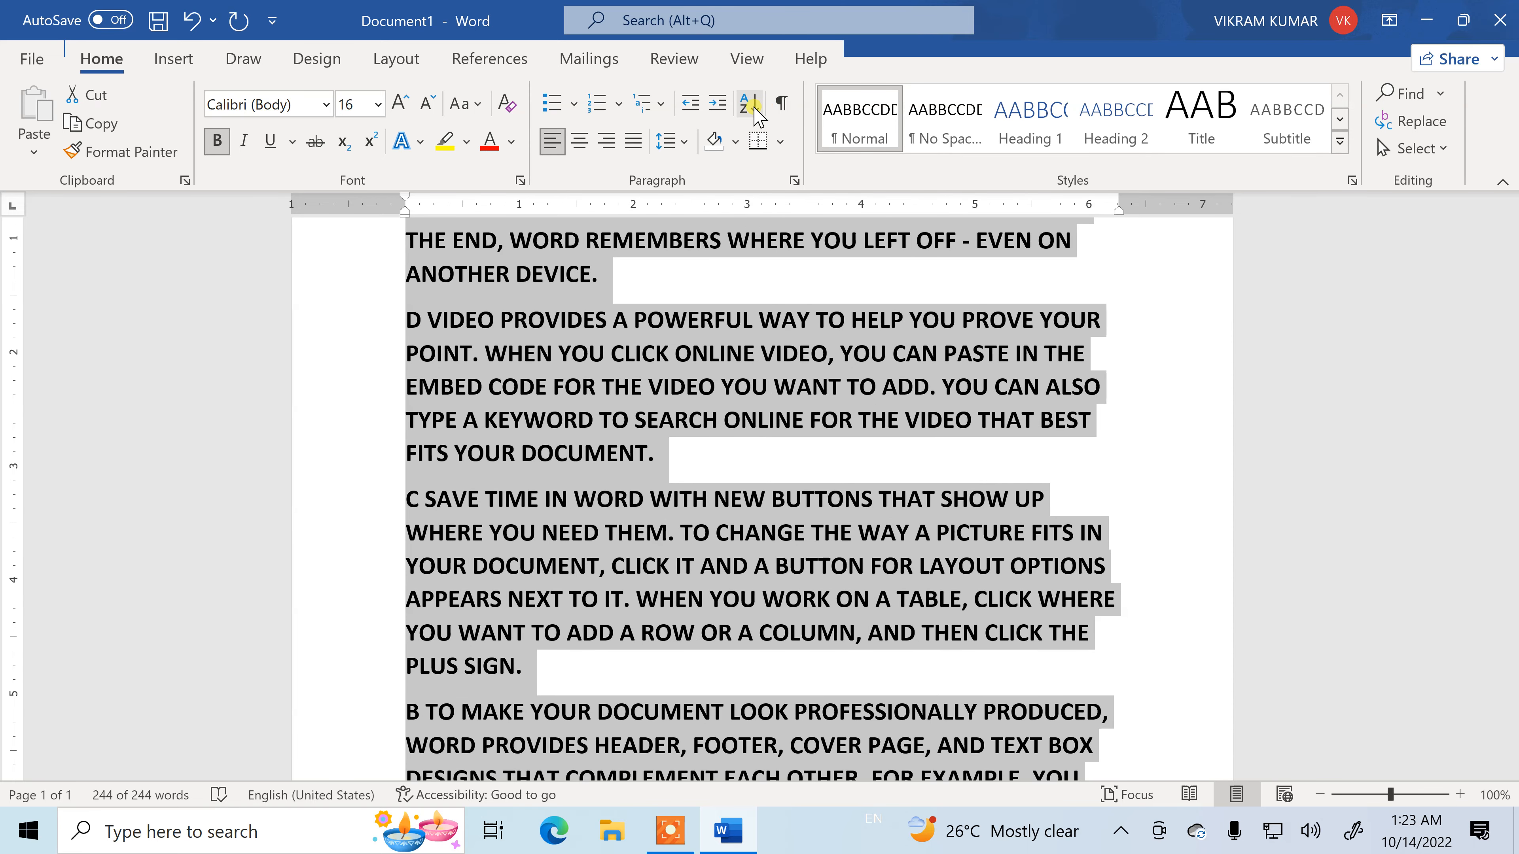
{"action": "left_click", "coordinate": [749, 104]}
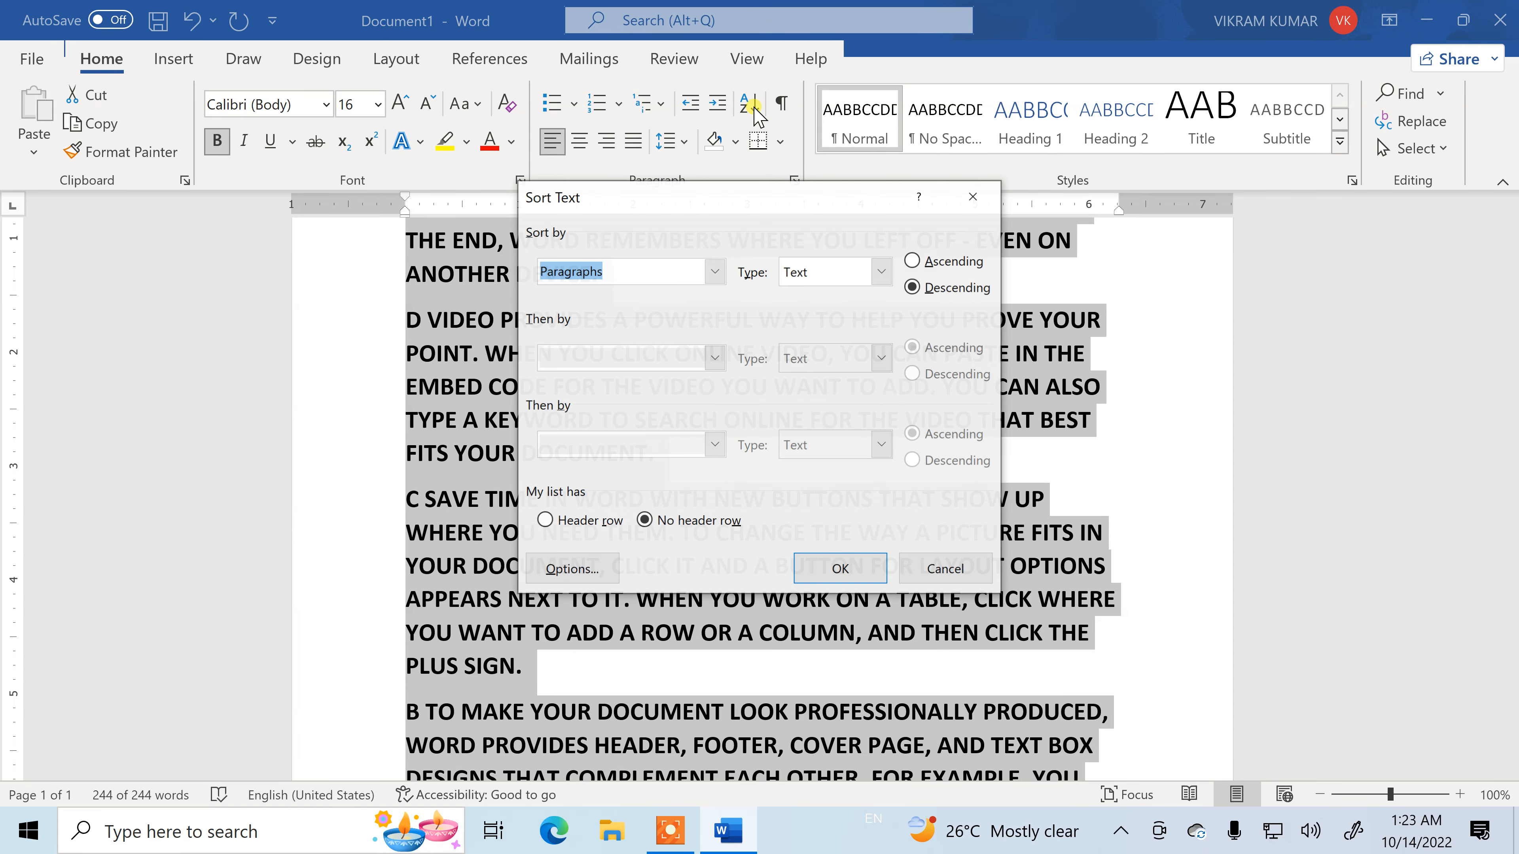
{"action": "left_click", "coordinate": [972, 197]}
{"action": "scroll", "coordinate": [856, 386], "scroll_direction": "up", "scroll_amount": 4}
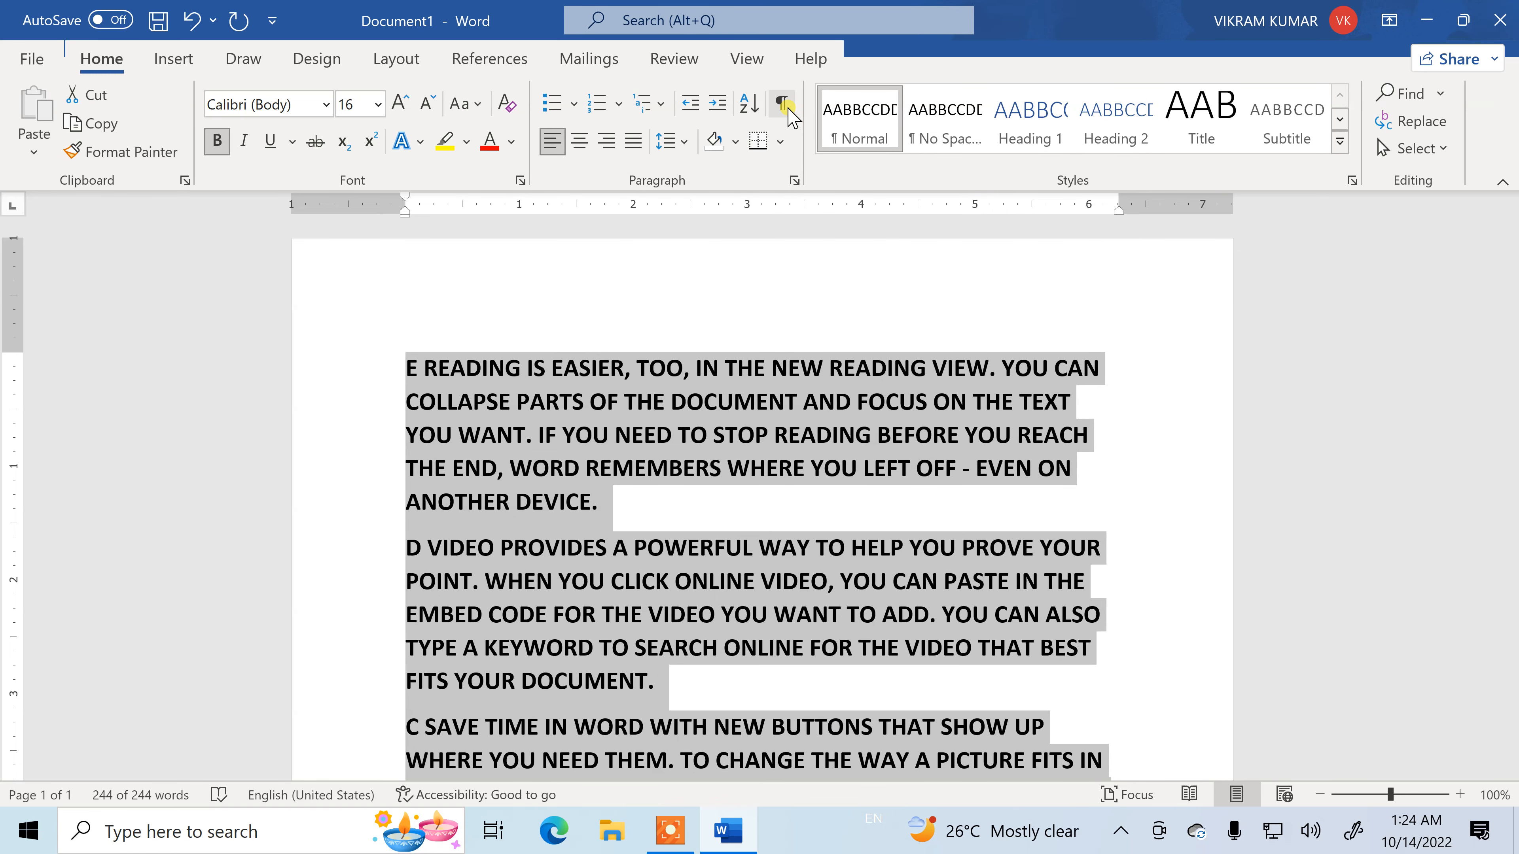
- Select the whole document, show its paragraph marks and other hidden formatting symbols, and clear the selection
{"action": "left_click", "coordinate": [715, 505]}
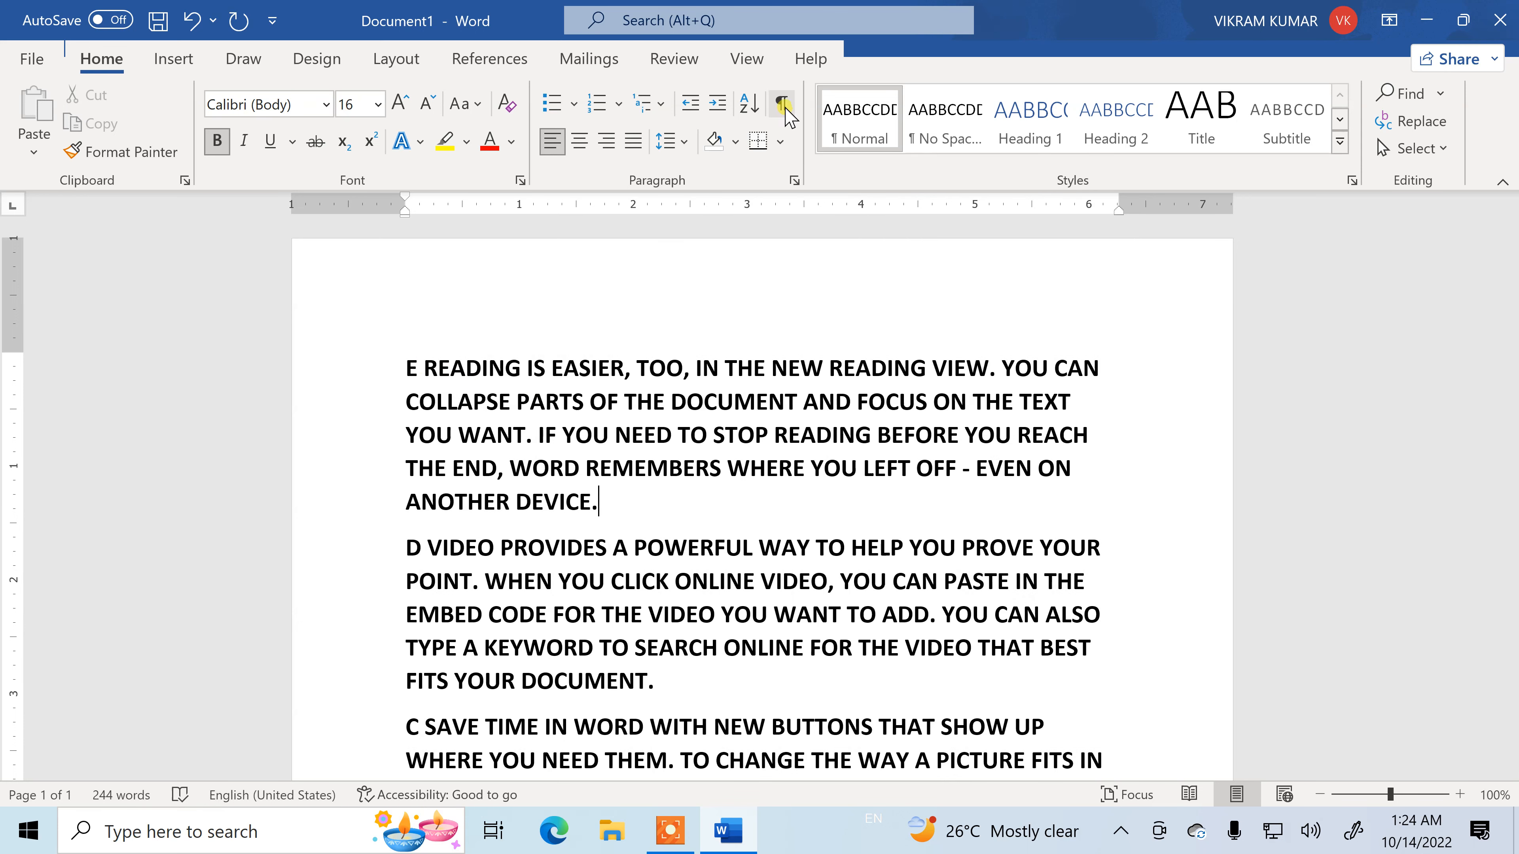
{"action": "key", "text": "ctrl+a"}
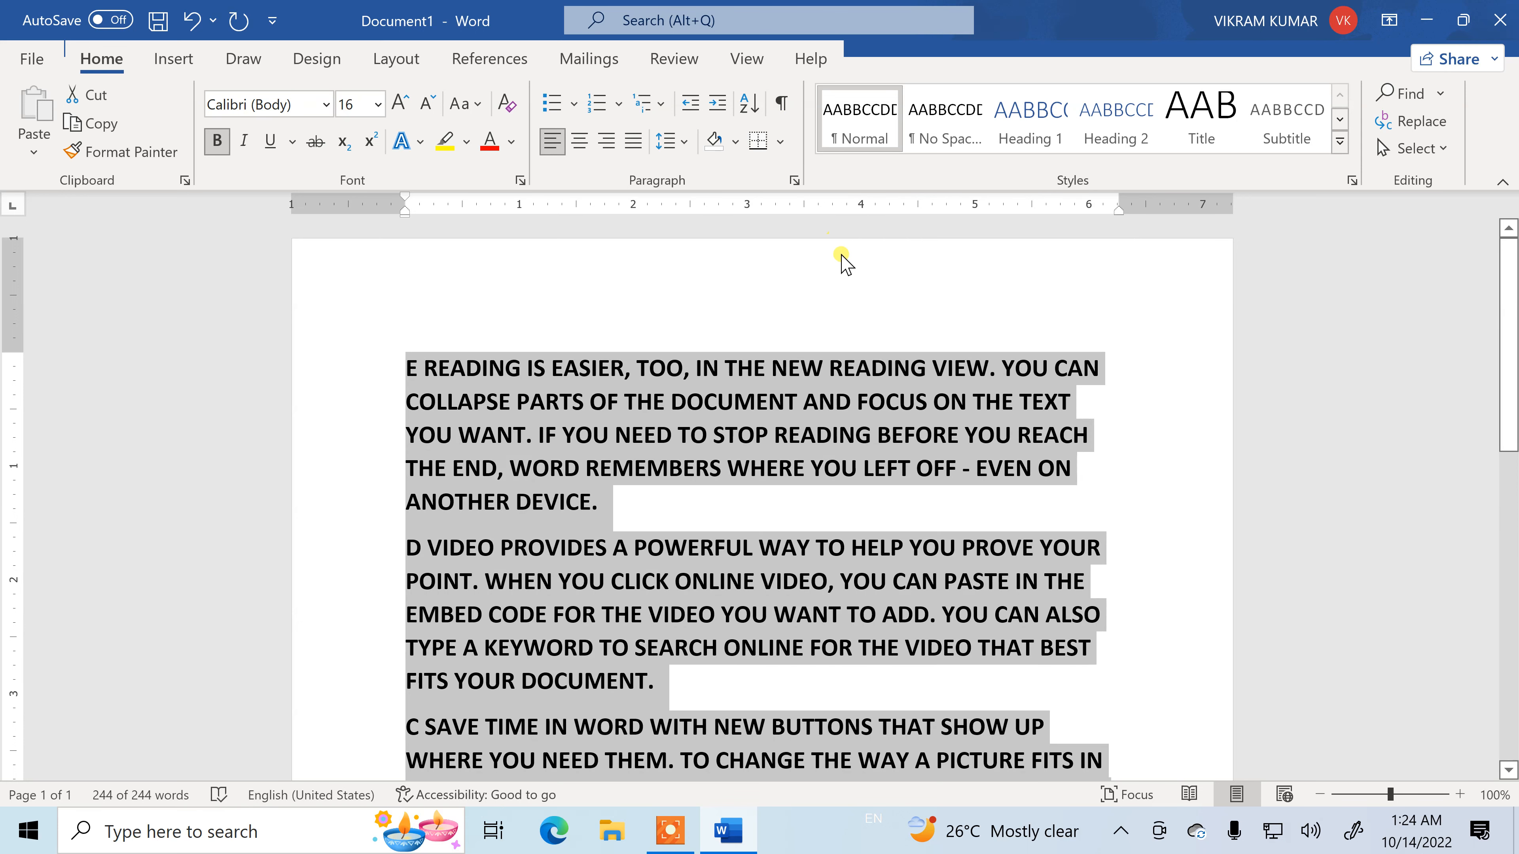
{"action": "left_click", "coordinate": [782, 106]}
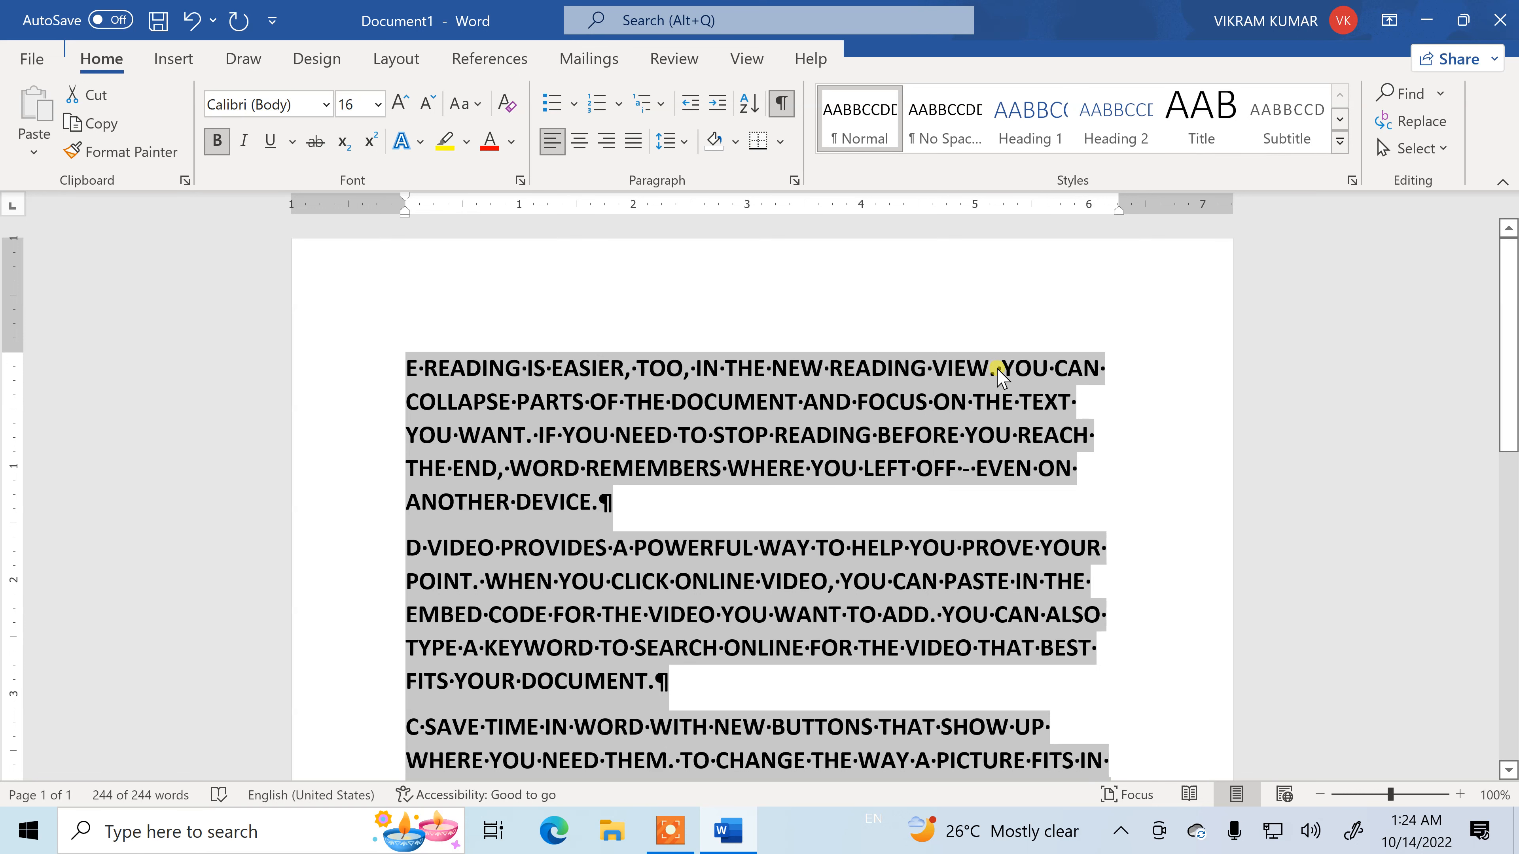
{"action": "scroll", "coordinate": [634, 503], "scroll_direction": "down", "scroll_amount": 1}
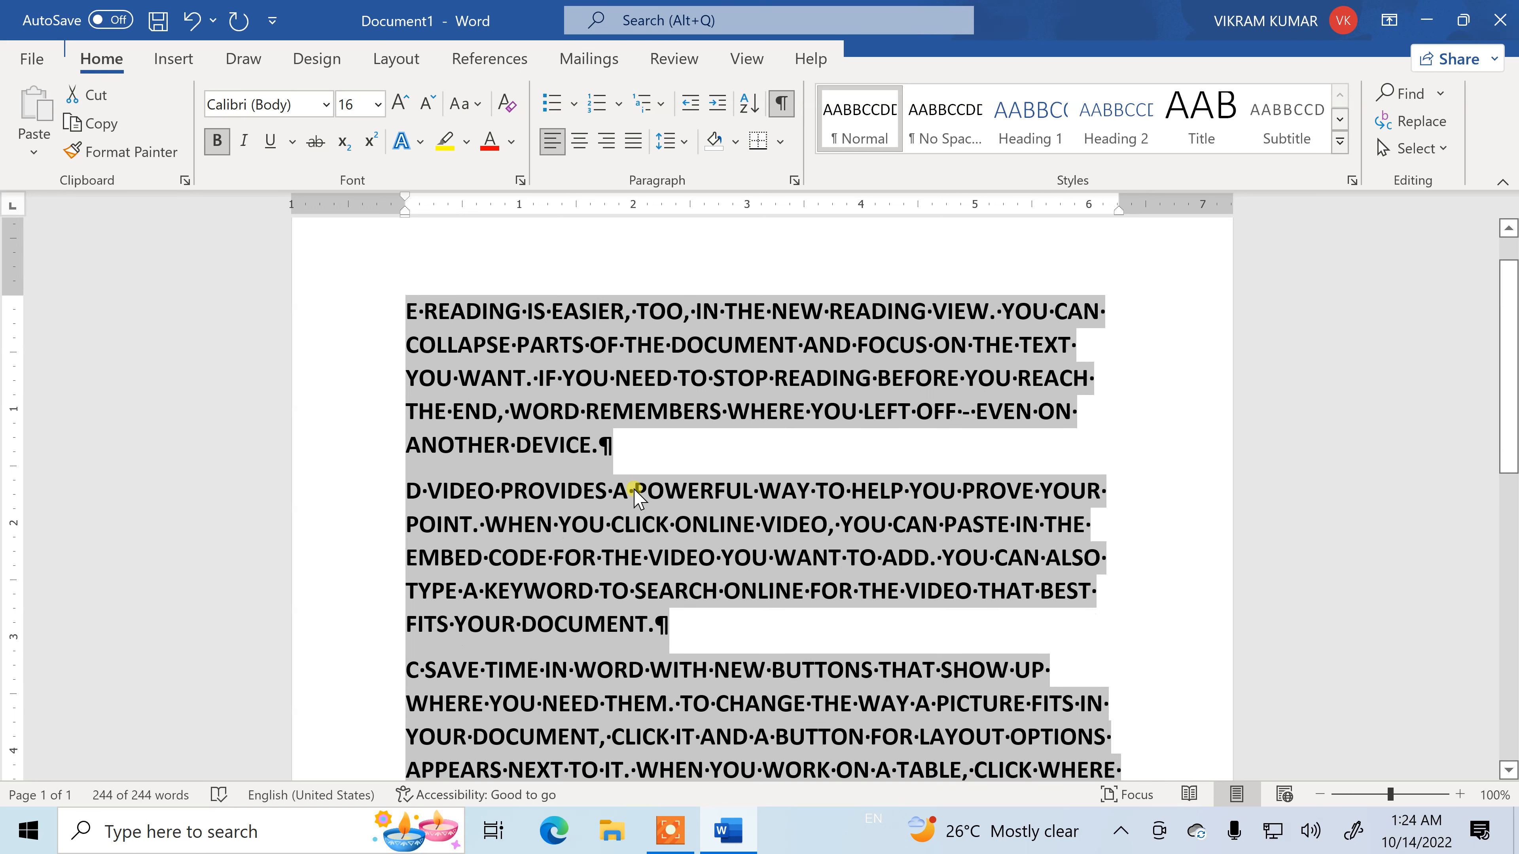
{"action": "scroll", "coordinate": [613, 449], "scroll_direction": "down", "scroll_amount": 1}
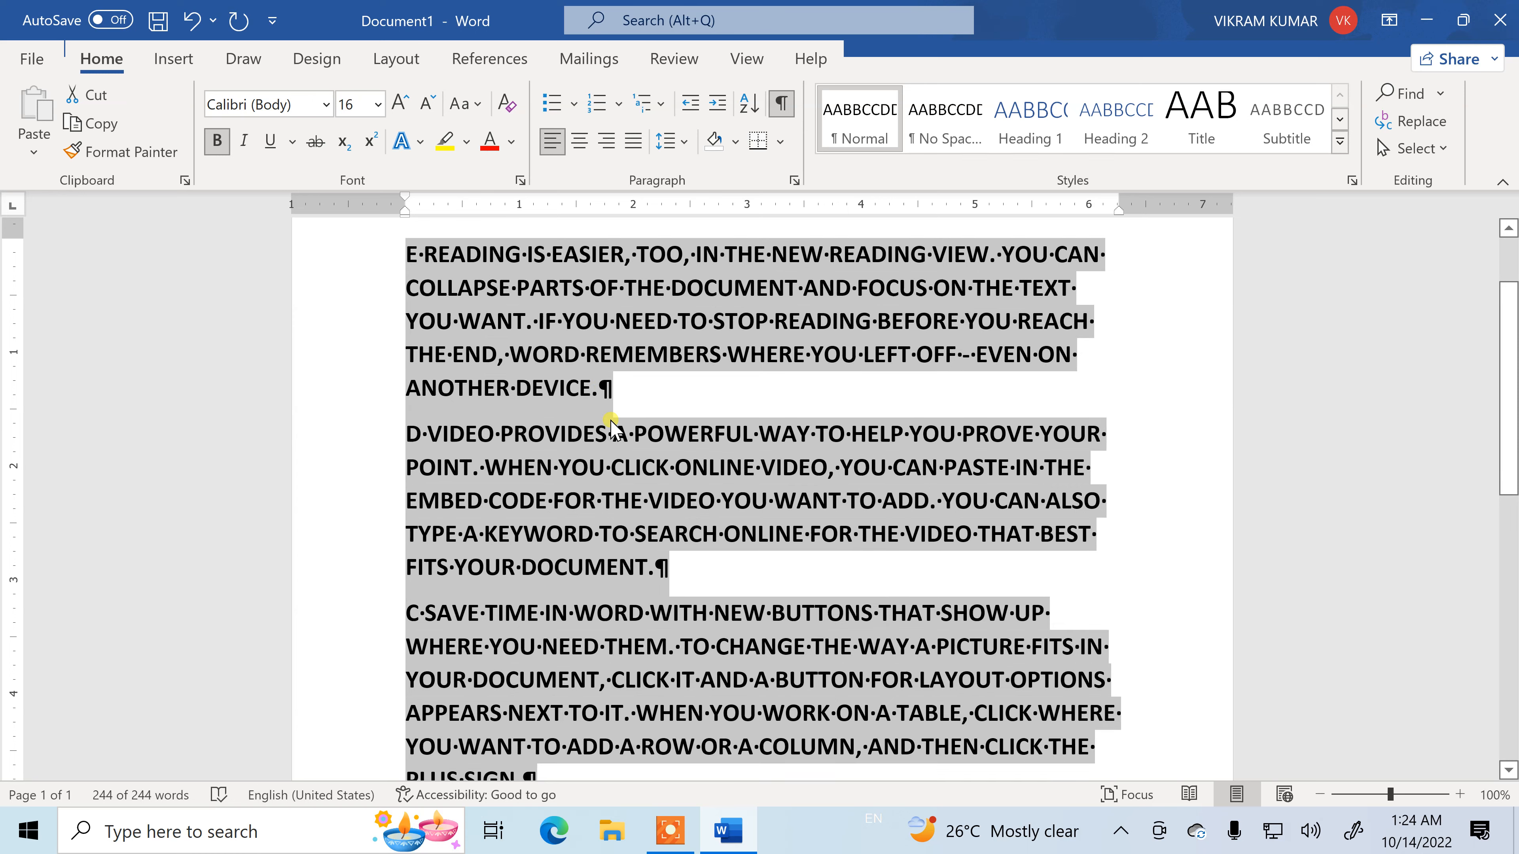
{"action": "left_click", "coordinate": [610, 392]}
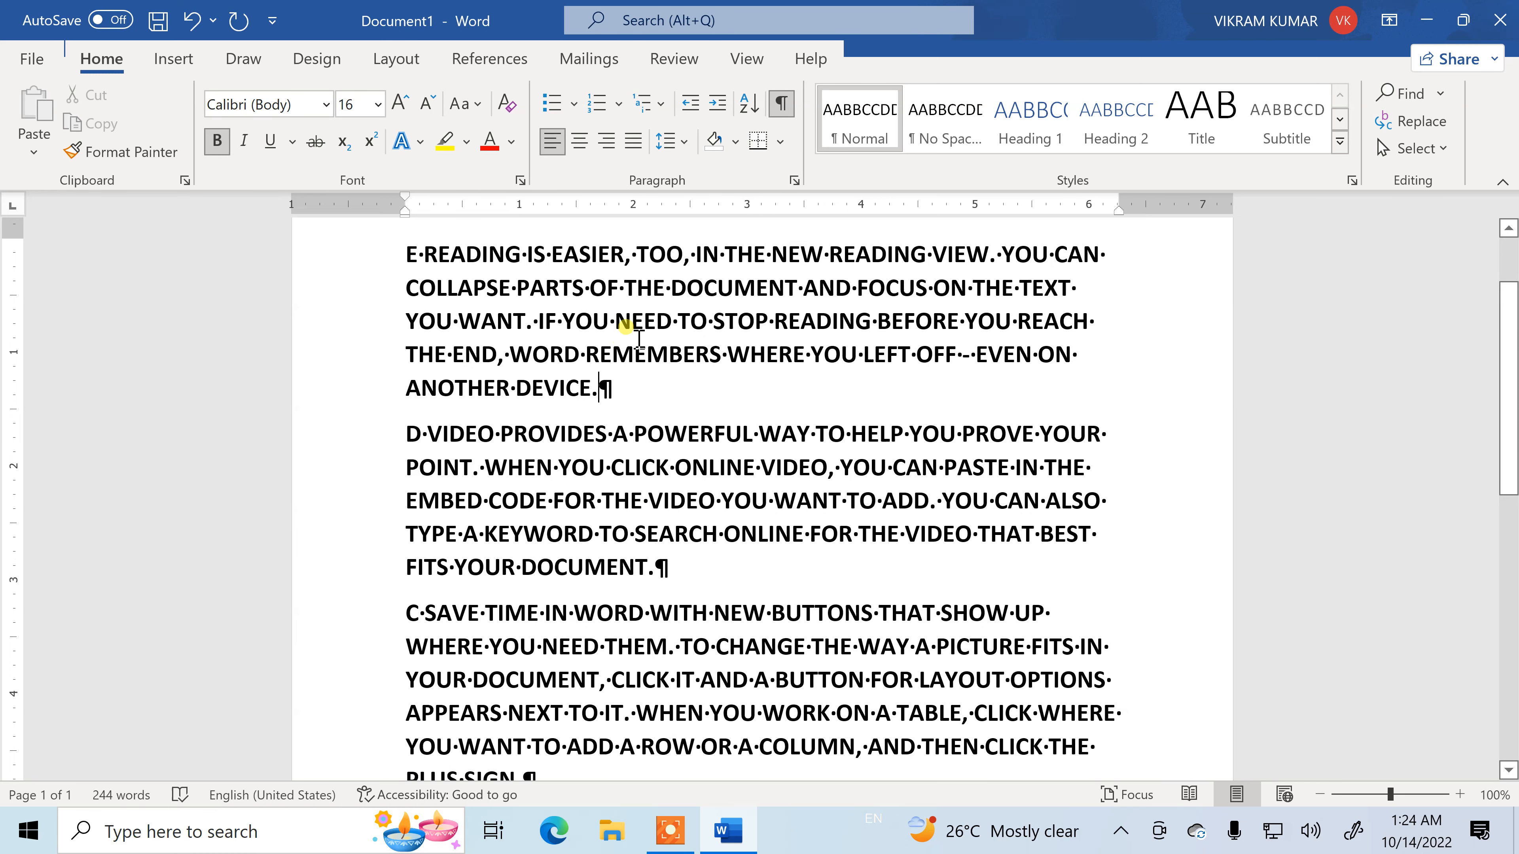
- Insert a run of spaces followed by six tabs after the word REMEMBERS in the E paragraph
{"action": "left_click", "coordinate": [722, 357]}
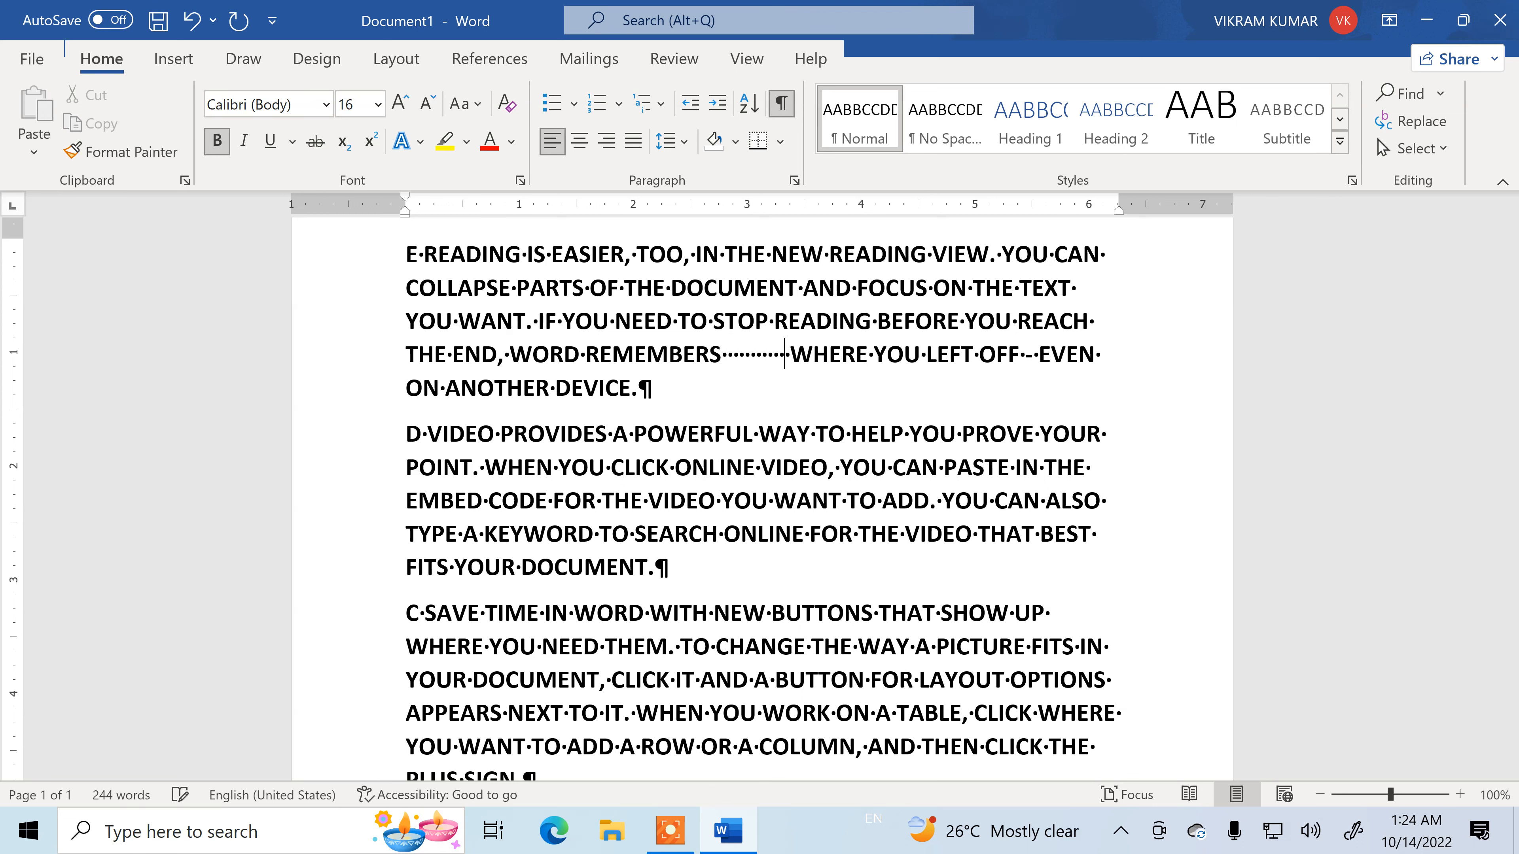
{"action": "left_click", "coordinate": [742, 356]}
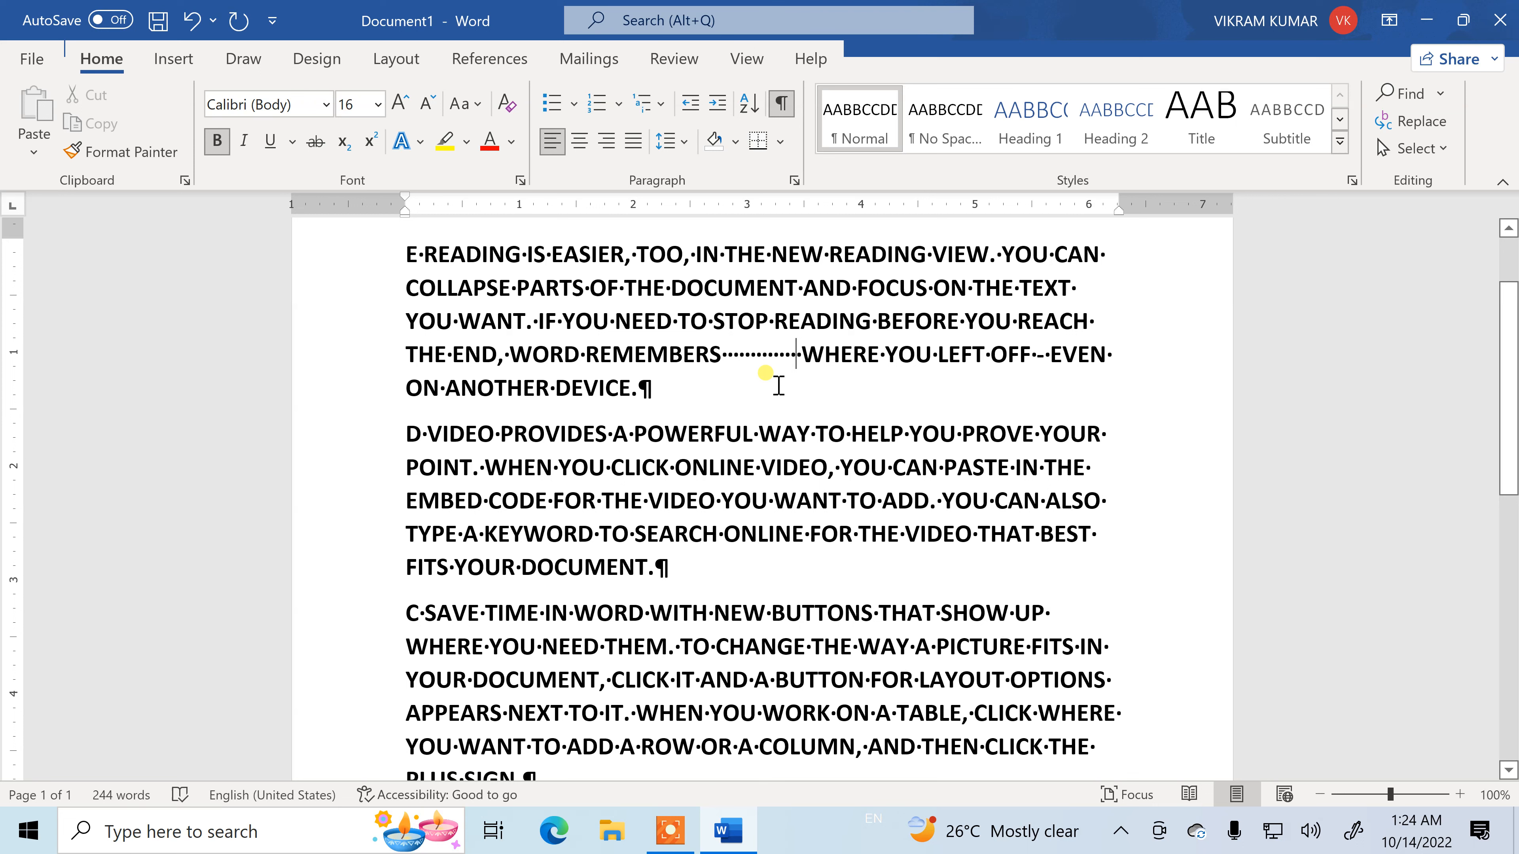
{"action": "key", "text": "Tab"}
{"action": "key", "text": "Tab"}
{"action": "key", "text": "Tab"}
{"action": "key", "text": "Tab"}
{"action": "key", "text": "Tab"}
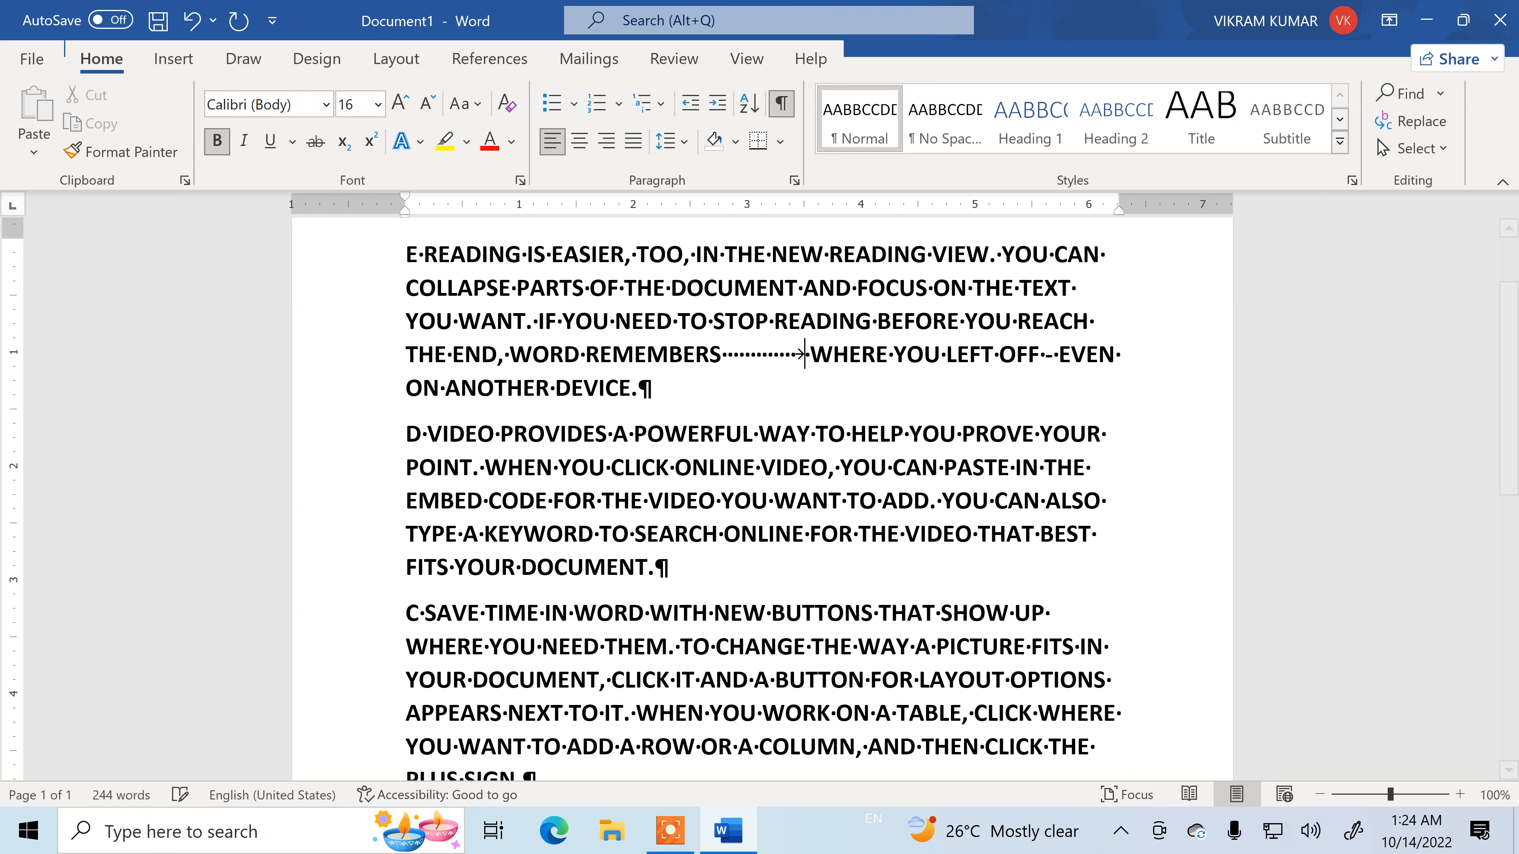
{"action": "key", "text": "Tab"}
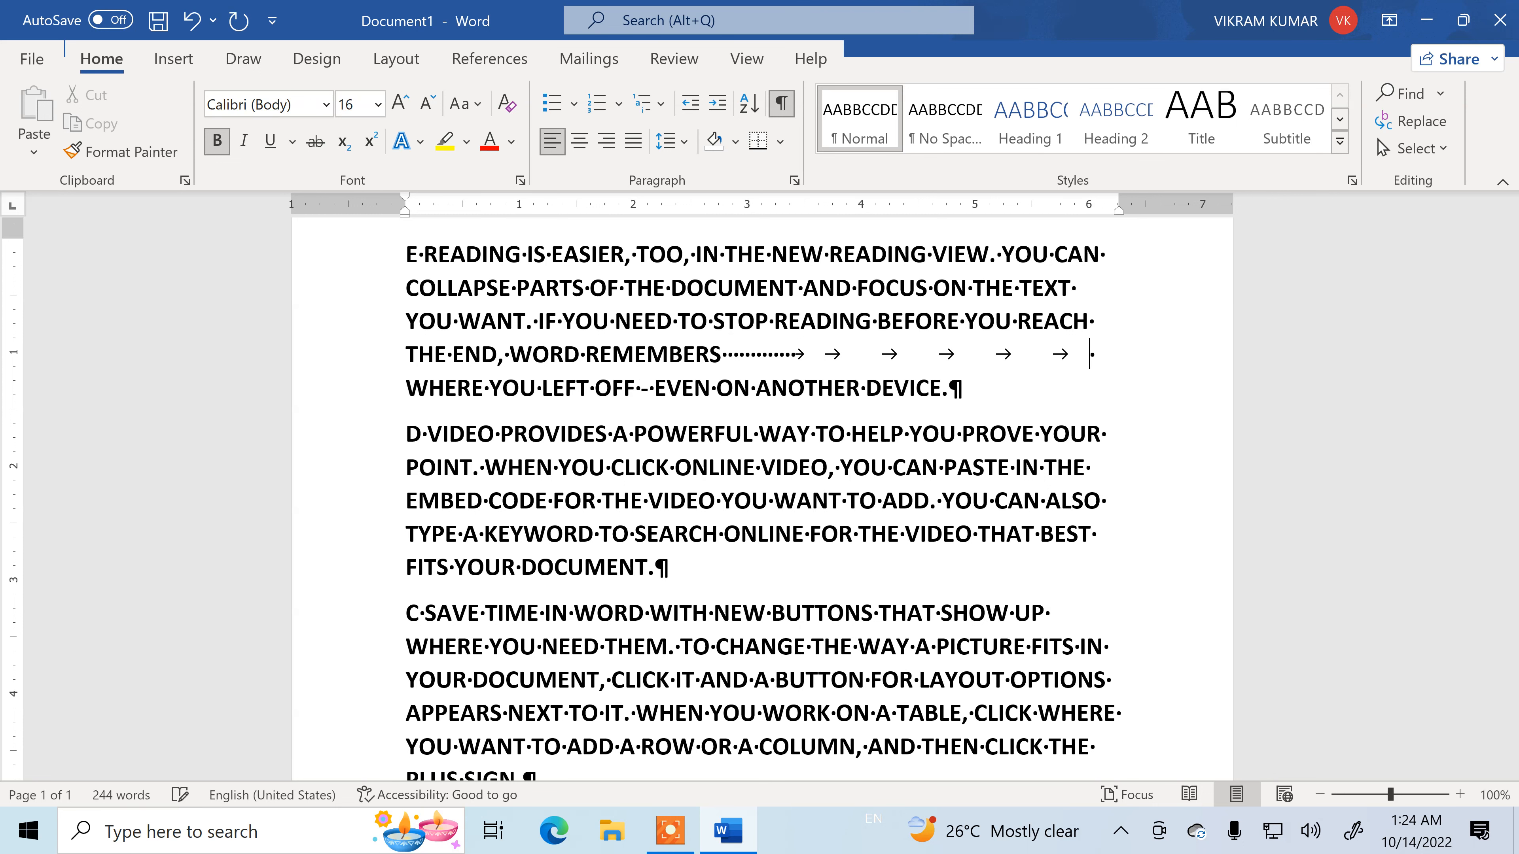
- Split the D paragraph inside the word HELP, after HE, with five paragraph breaks
{"action": "left_click", "coordinate": [887, 434]}
{"action": "key", "text": "Return"}
{"action": "key", "text": "Return"}
{"action": "key", "text": "Return"}
{"action": "key", "text": "Return"}
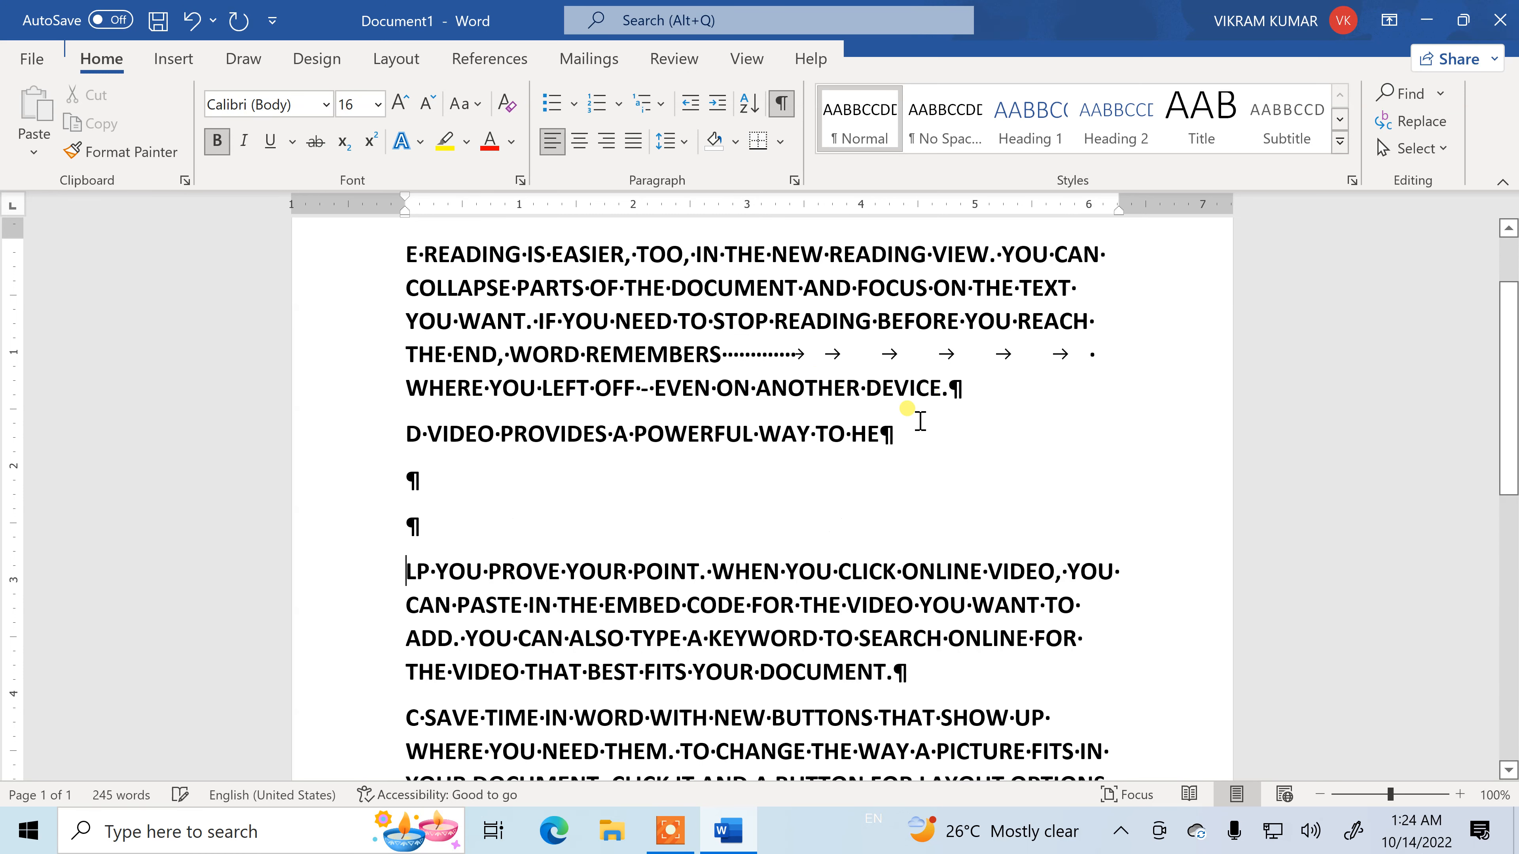
{"action": "key", "text": "Return"}
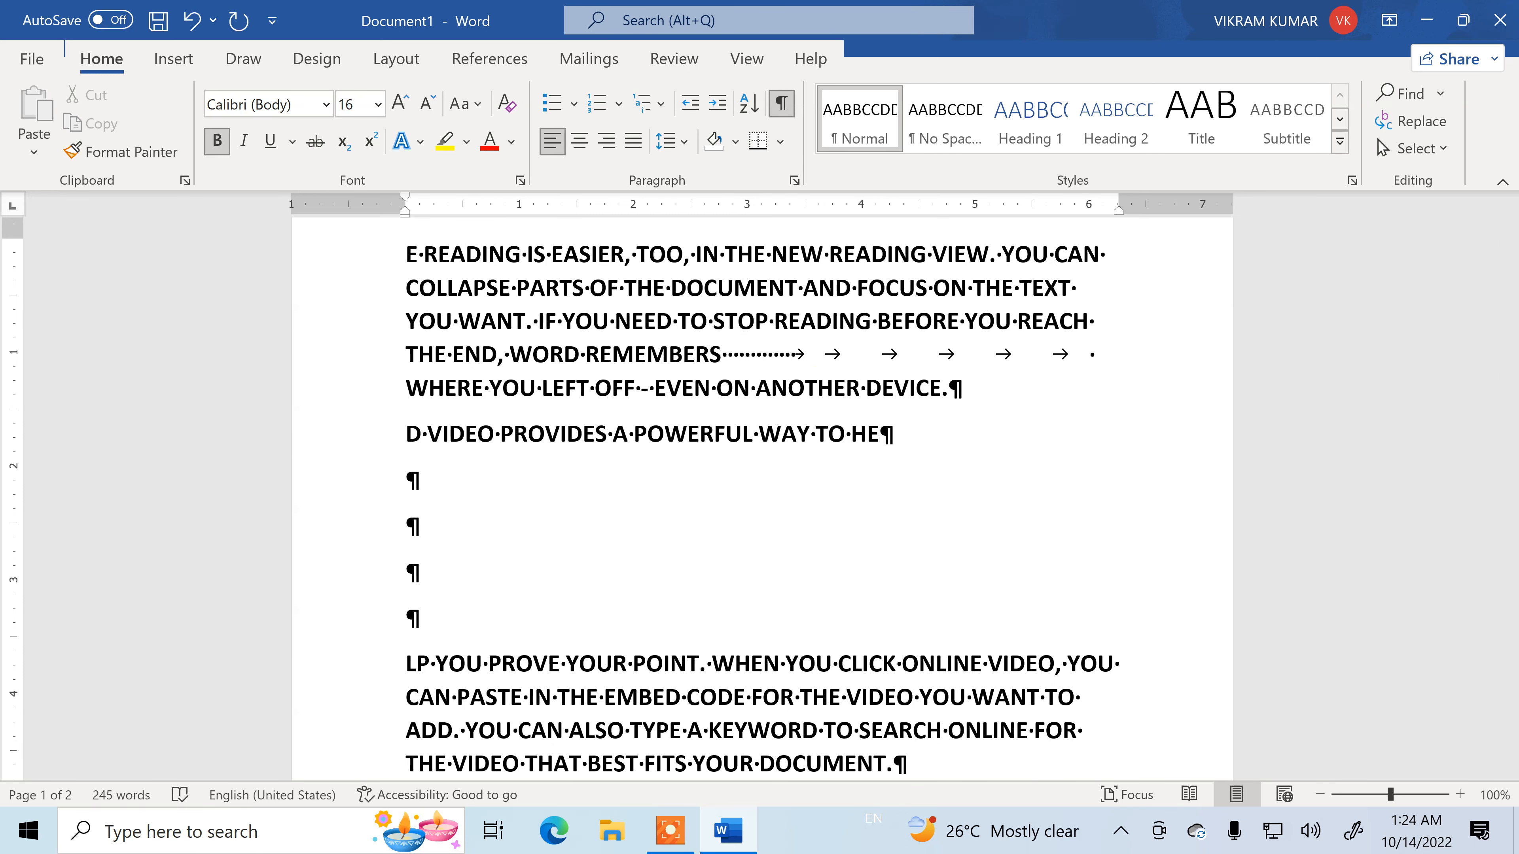
- Compare the formatting marks throughout the document with its print preview, and return to the document
{"action": "scroll", "coordinate": [760, 497], "scroll_direction": "up", "scroll_amount": 1}
{"action": "scroll", "coordinate": [760, 496], "scroll_direction": "down", "scroll_amount": 3}
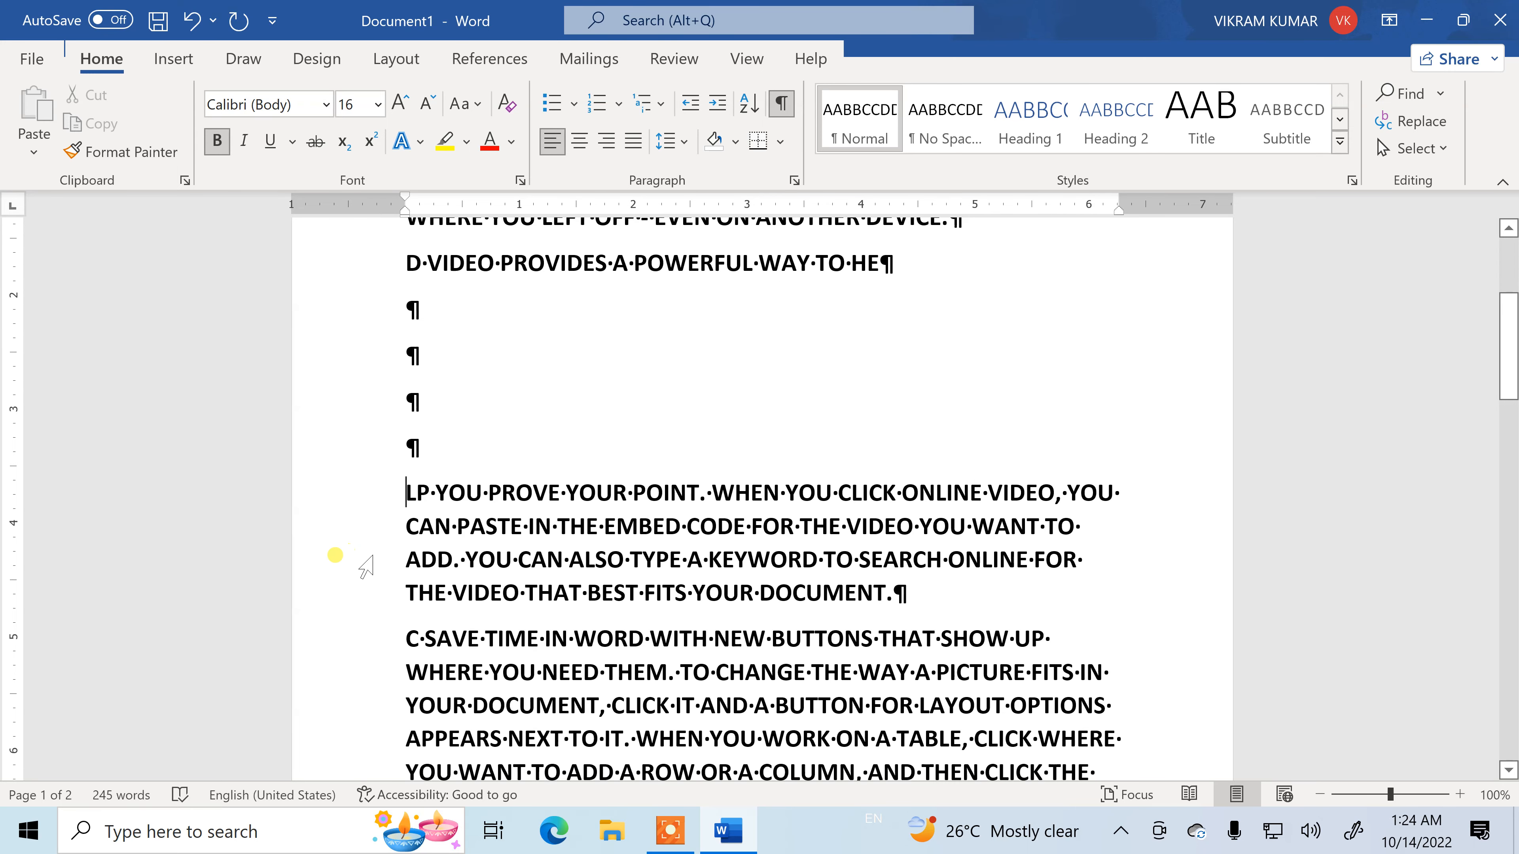
{"action": "scroll", "coordinate": [492, 515], "scroll_direction": "down", "scroll_amount": 2}
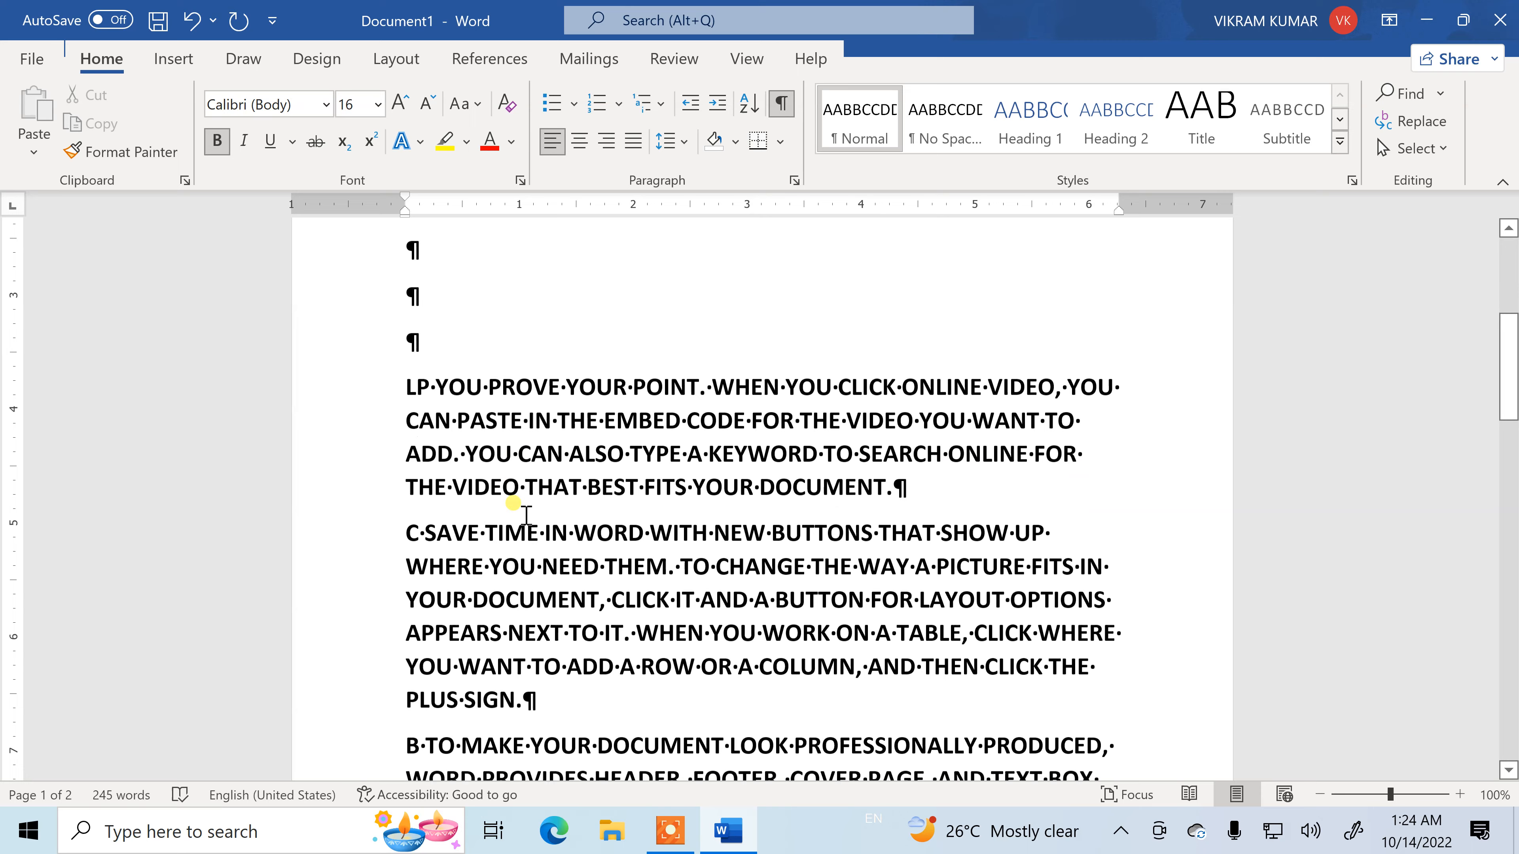
{"action": "scroll", "coordinate": [865, 476], "scroll_direction": "down", "scroll_amount": 5}
{"action": "scroll", "coordinate": [763, 542], "scroll_direction": "up", "scroll_amount": 11}
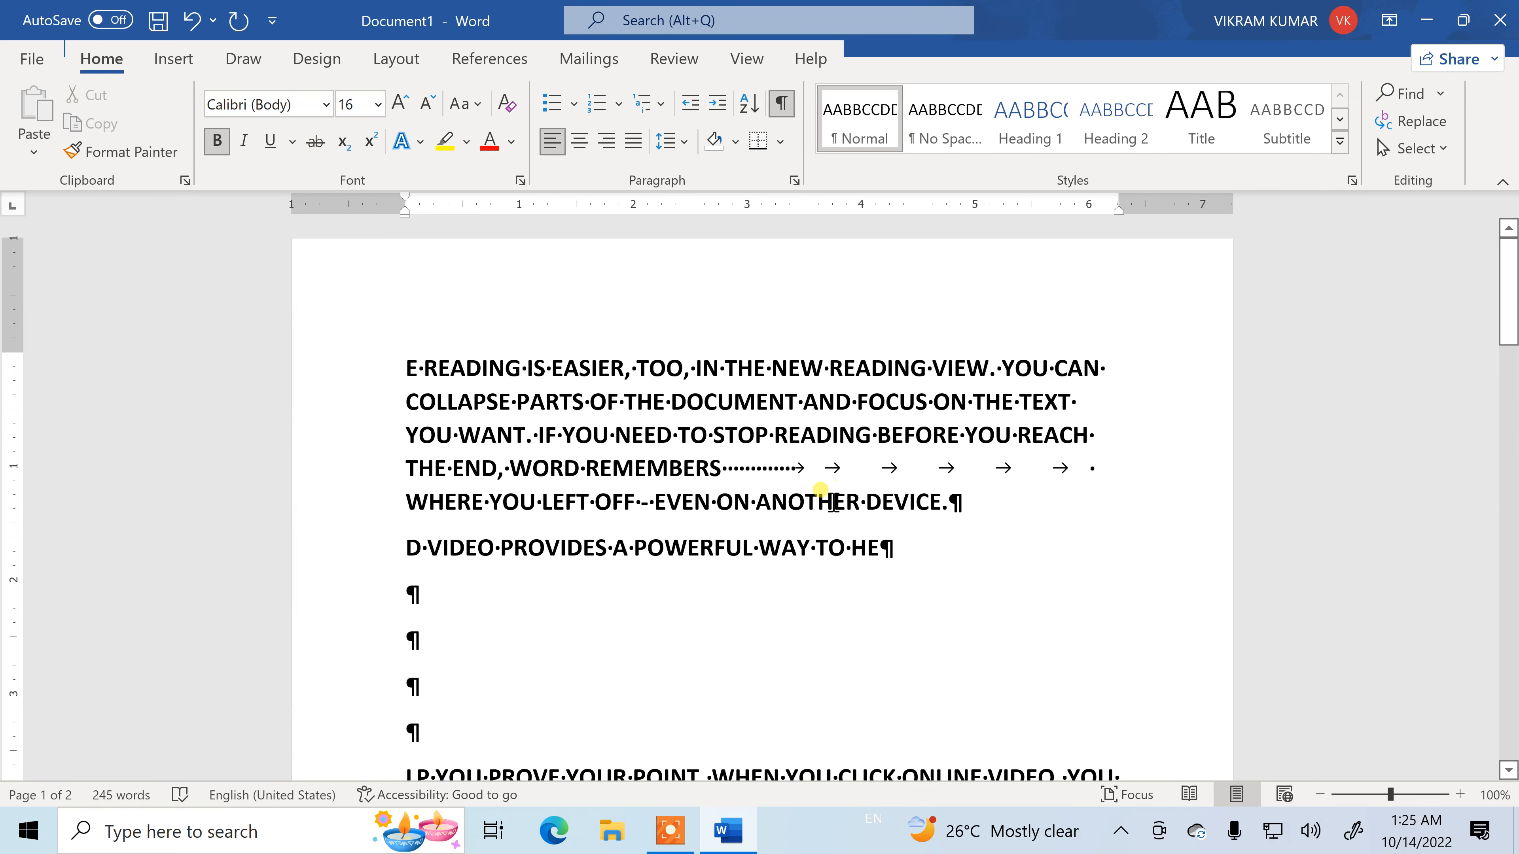
{"action": "left_click", "coordinate": [31, 59]}
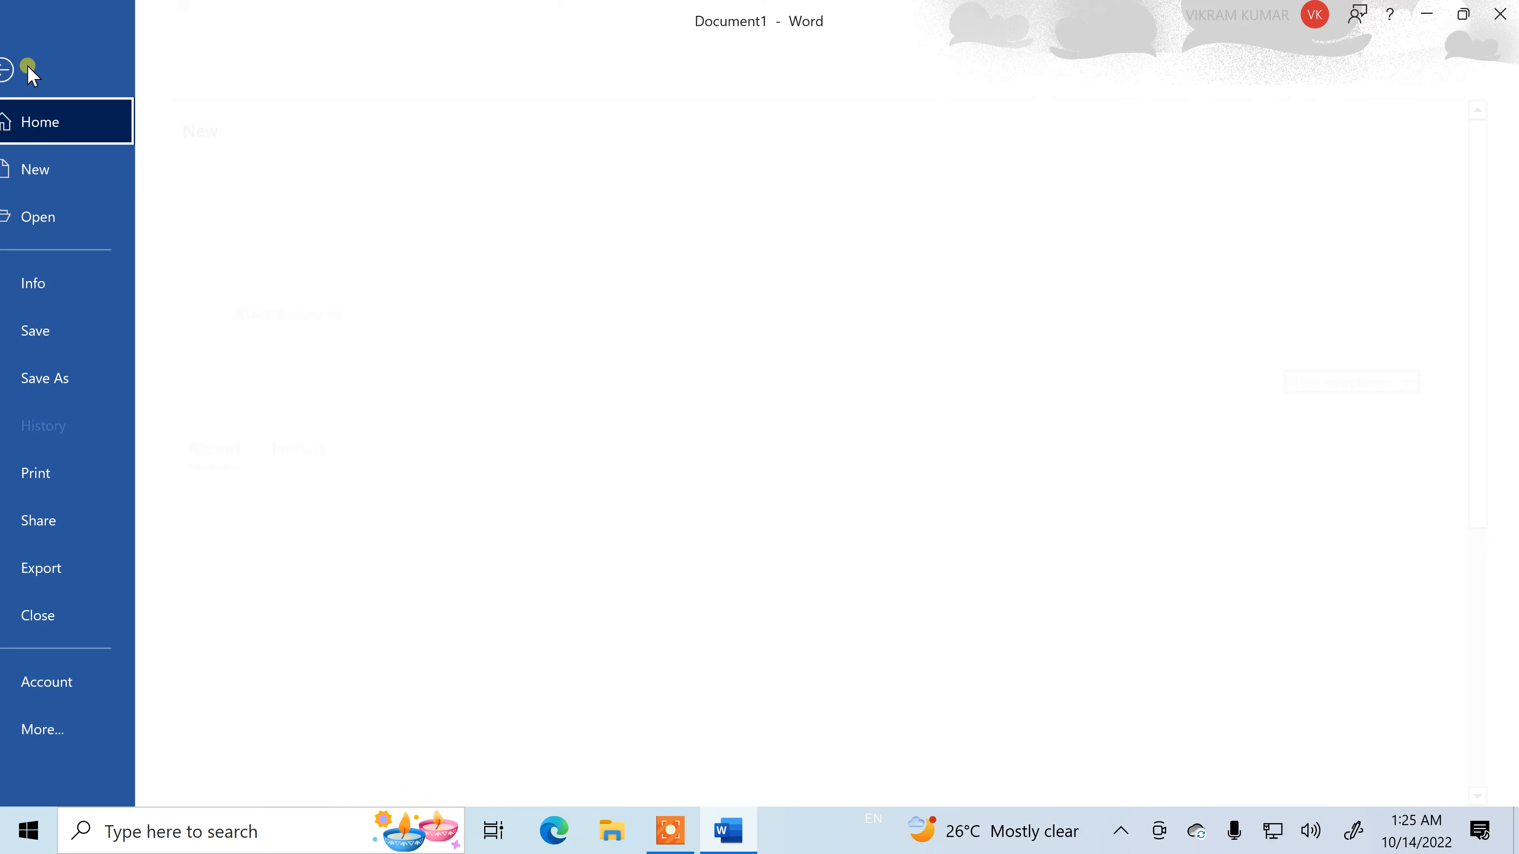
{"action": "left_click", "coordinate": [94, 479]}
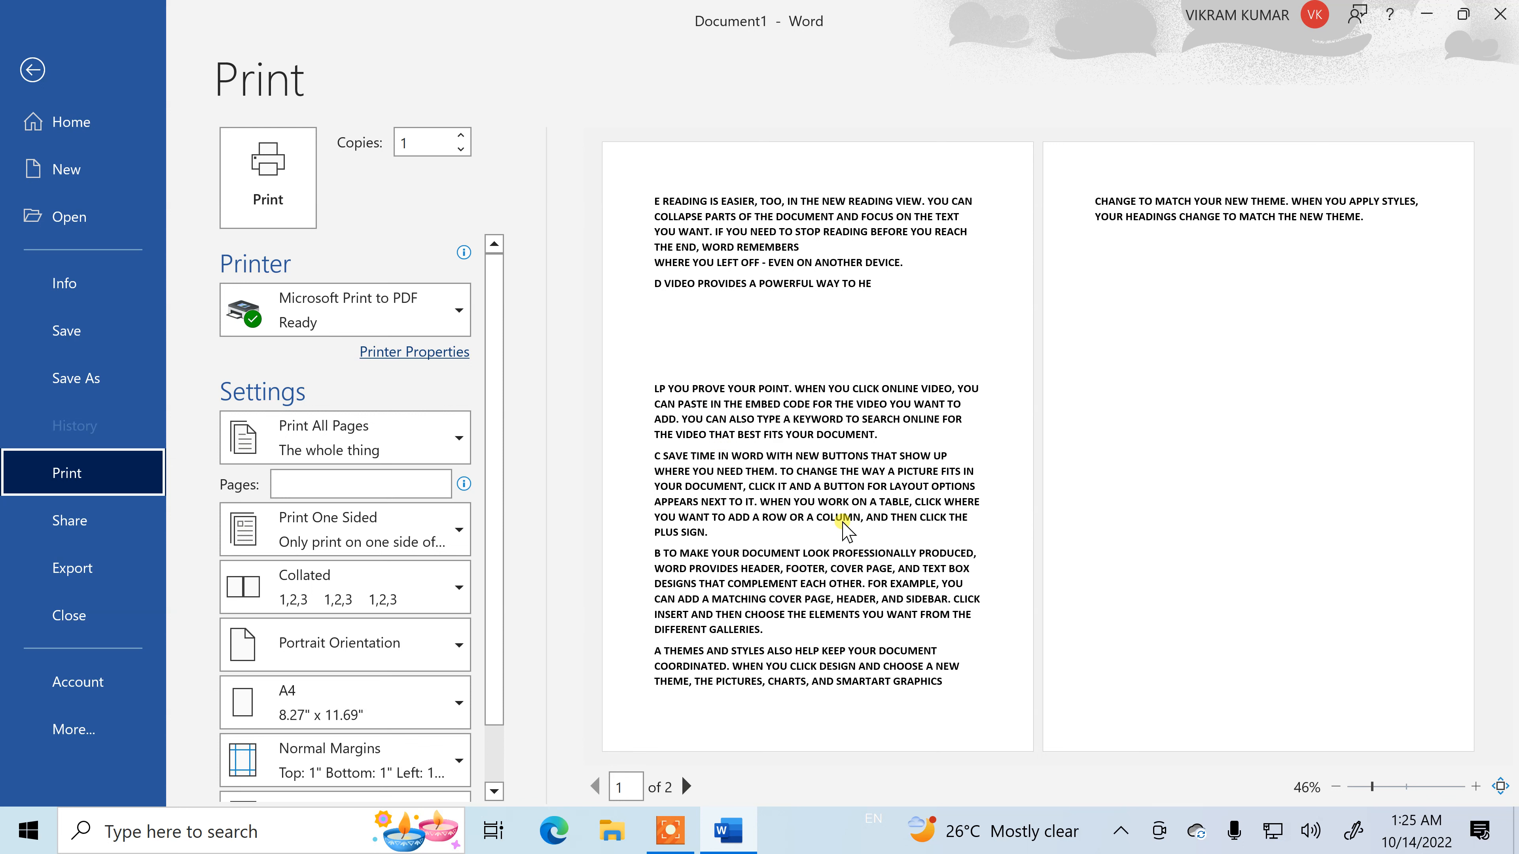
{"action": "left_click", "coordinate": [33, 69]}
{"action": "scroll", "coordinate": [560, 397], "scroll_direction": "up", "scroll_amount": 5}
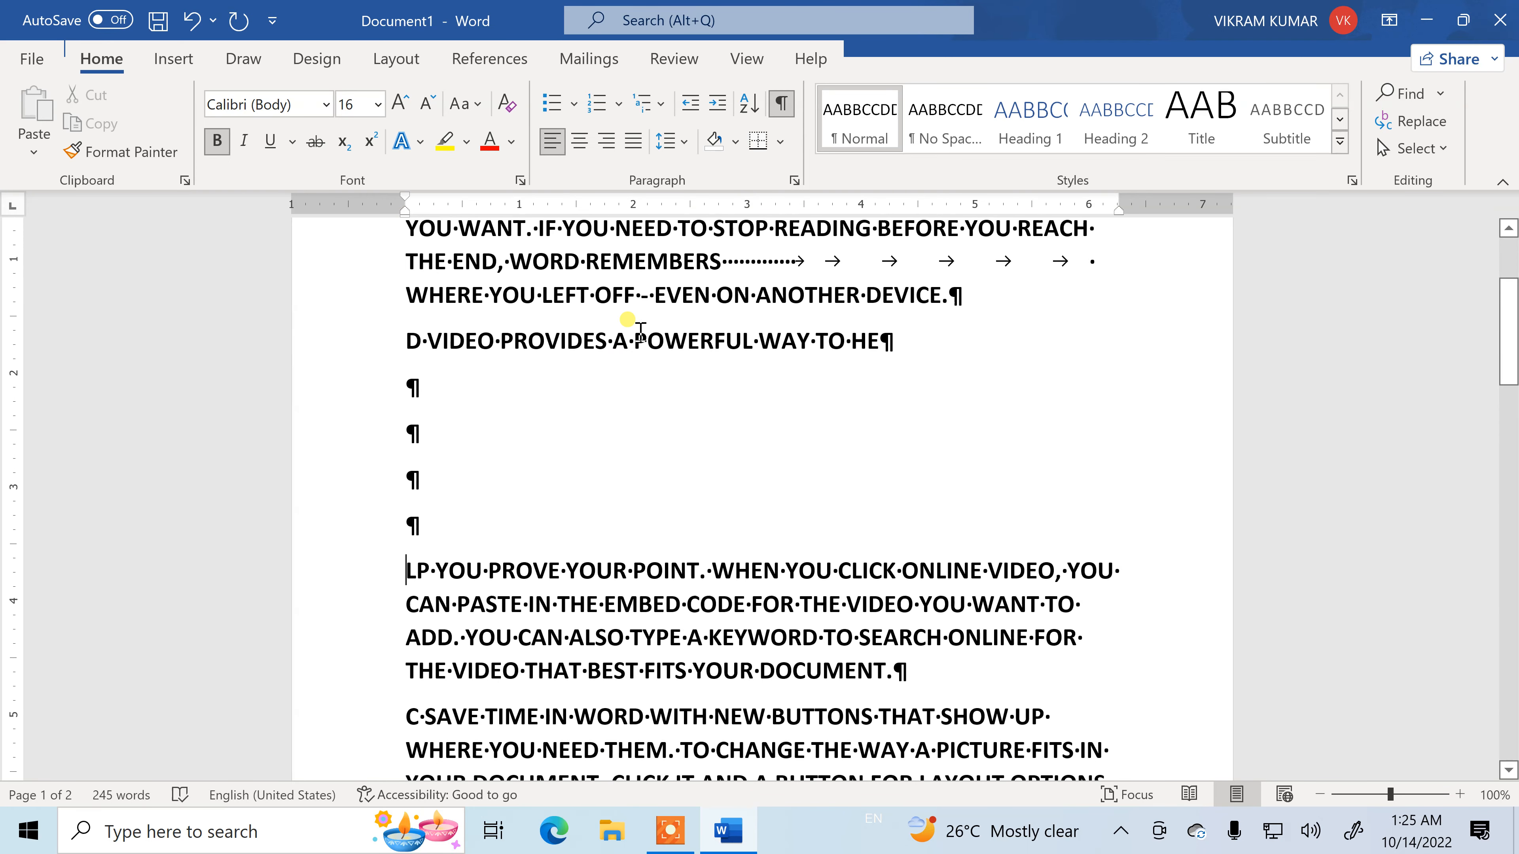
{"action": "scroll", "coordinate": [651, 338], "scroll_direction": "up", "scroll_amount": 1}
{"action": "scroll", "coordinate": [815, 446], "scroll_direction": "down", "scroll_amount": 2}
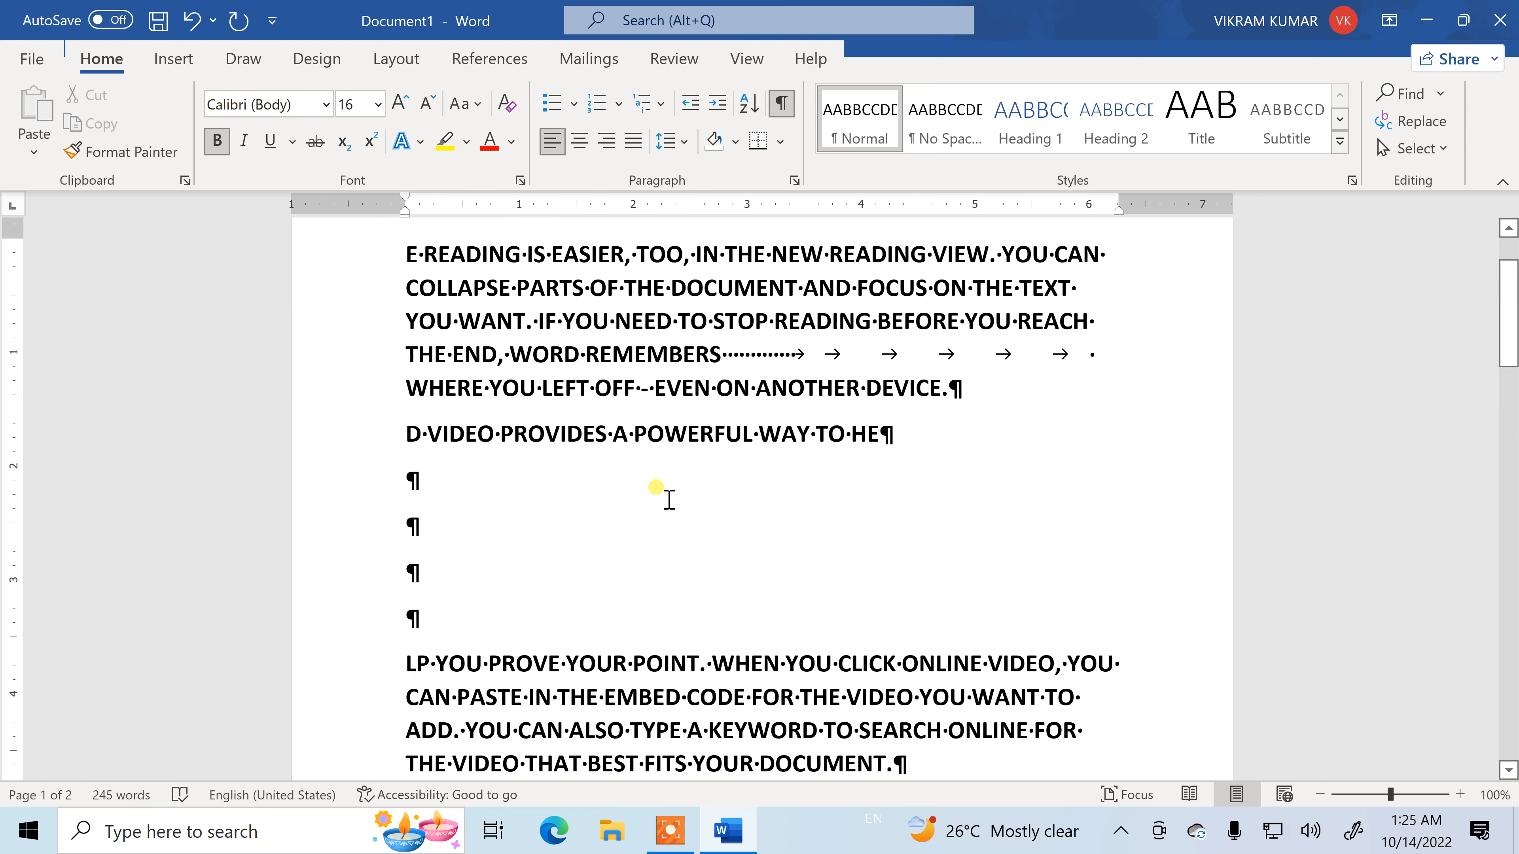
{"action": "scroll", "coordinate": [663, 512], "scroll_direction": "up", "scroll_amount": 2}
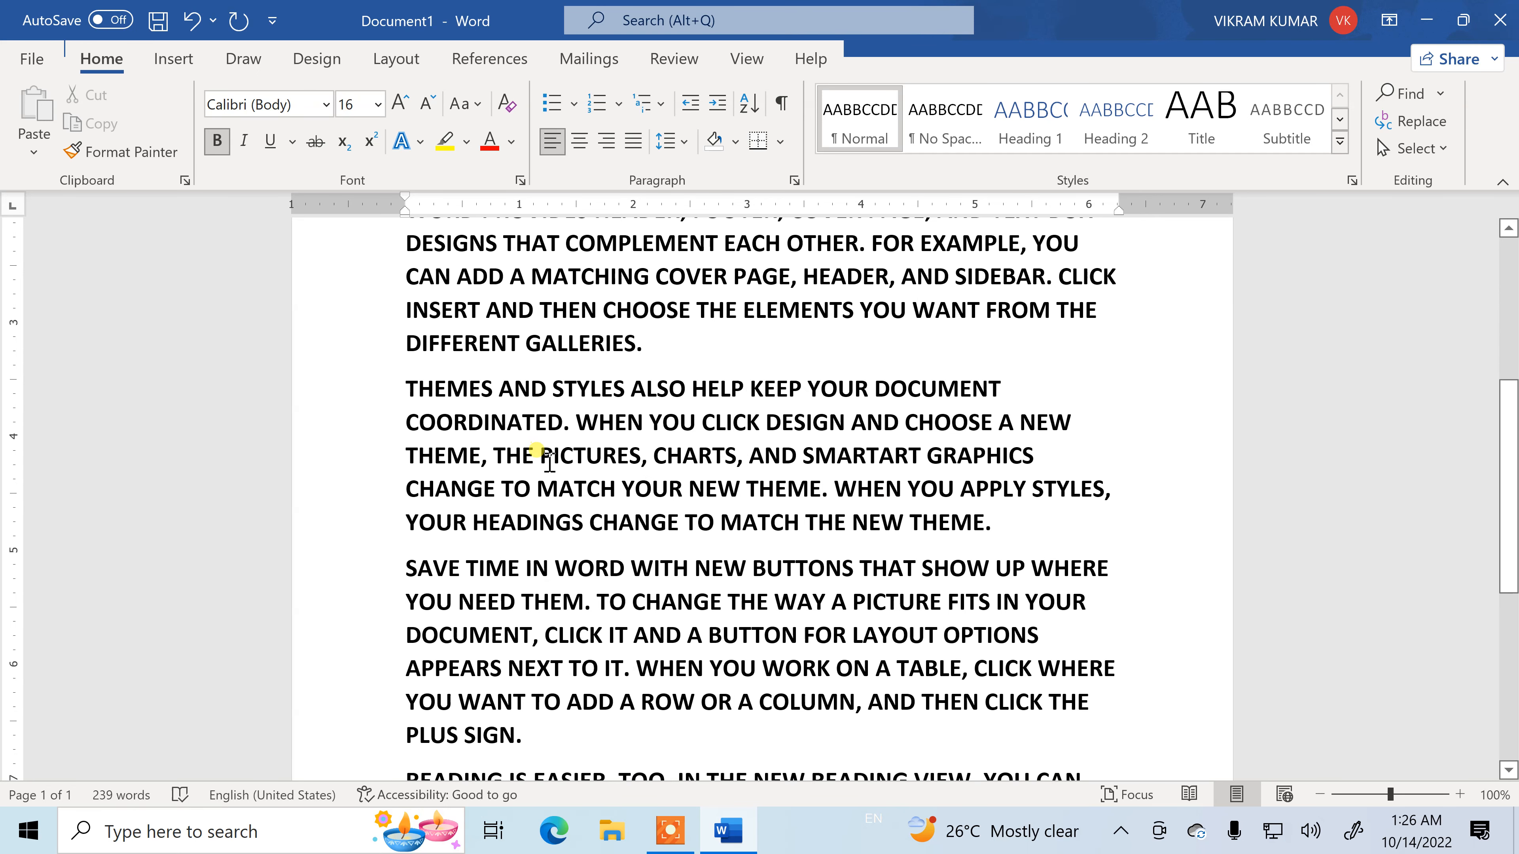
- Select all the document's paragraphs, center-align them, and review the result
{"action": "scroll", "coordinate": [542, 455], "scroll_direction": "up", "scroll_amount": 6}
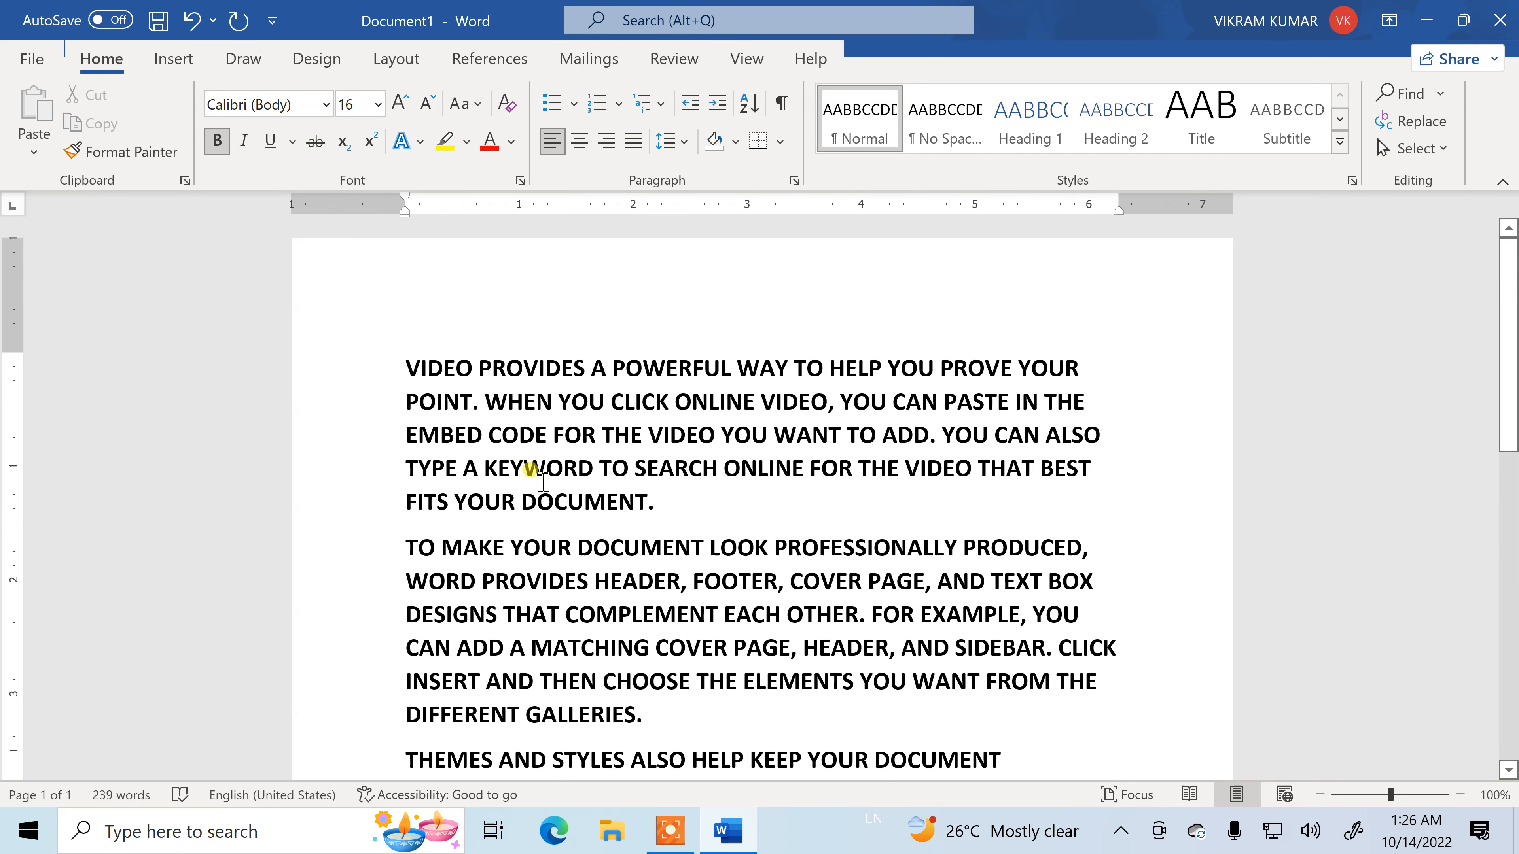
{"action": "key", "text": "ctrl+a"}
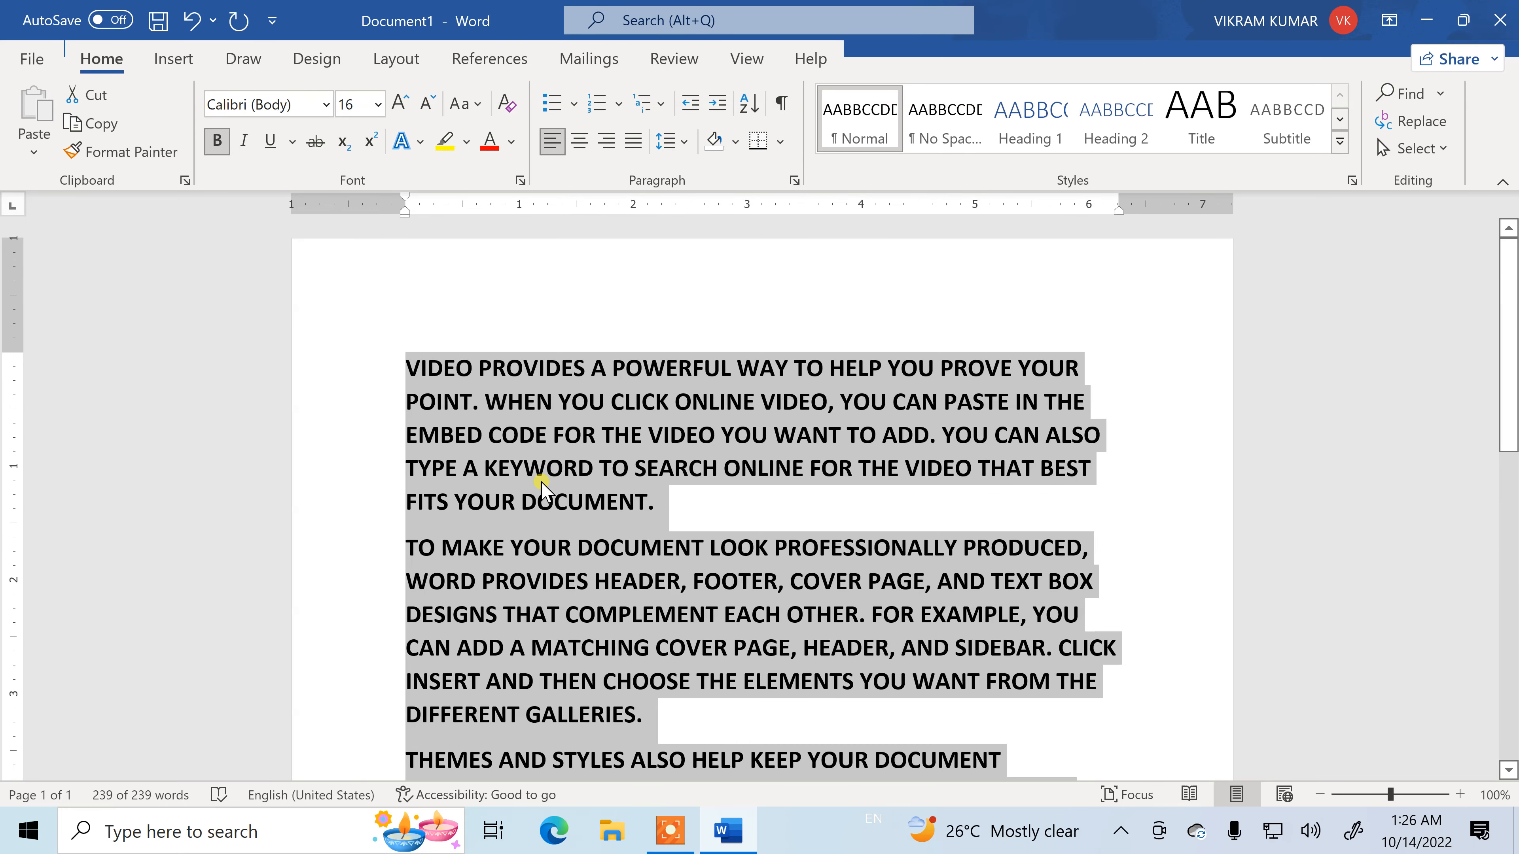
{"action": "scroll", "coordinate": [544, 466], "scroll_direction": "down", "scroll_amount": 3}
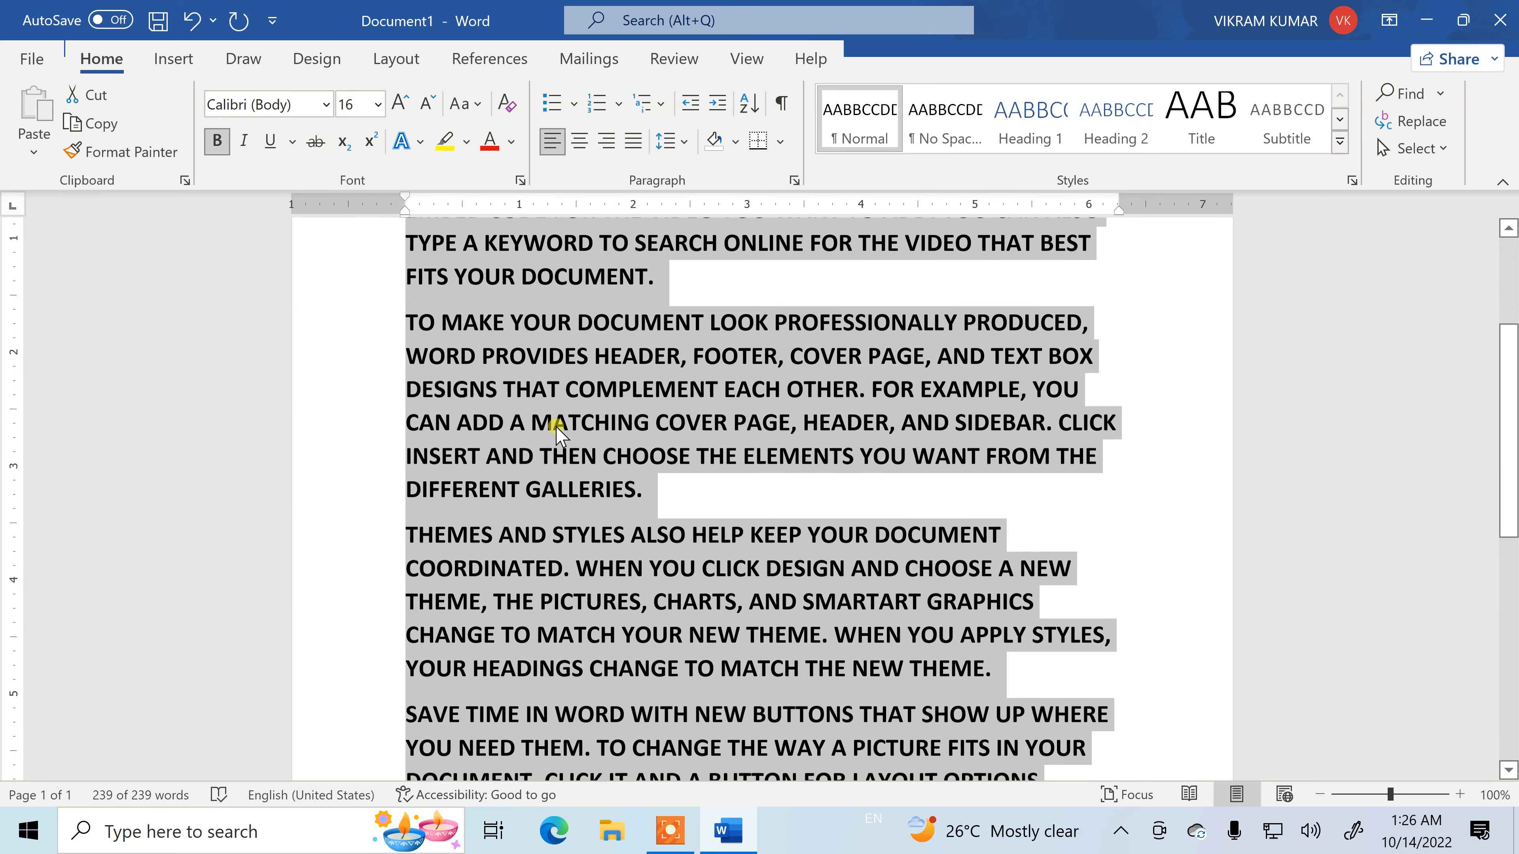
{"action": "scroll", "coordinate": [559, 413], "scroll_direction": "up", "scroll_amount": 3}
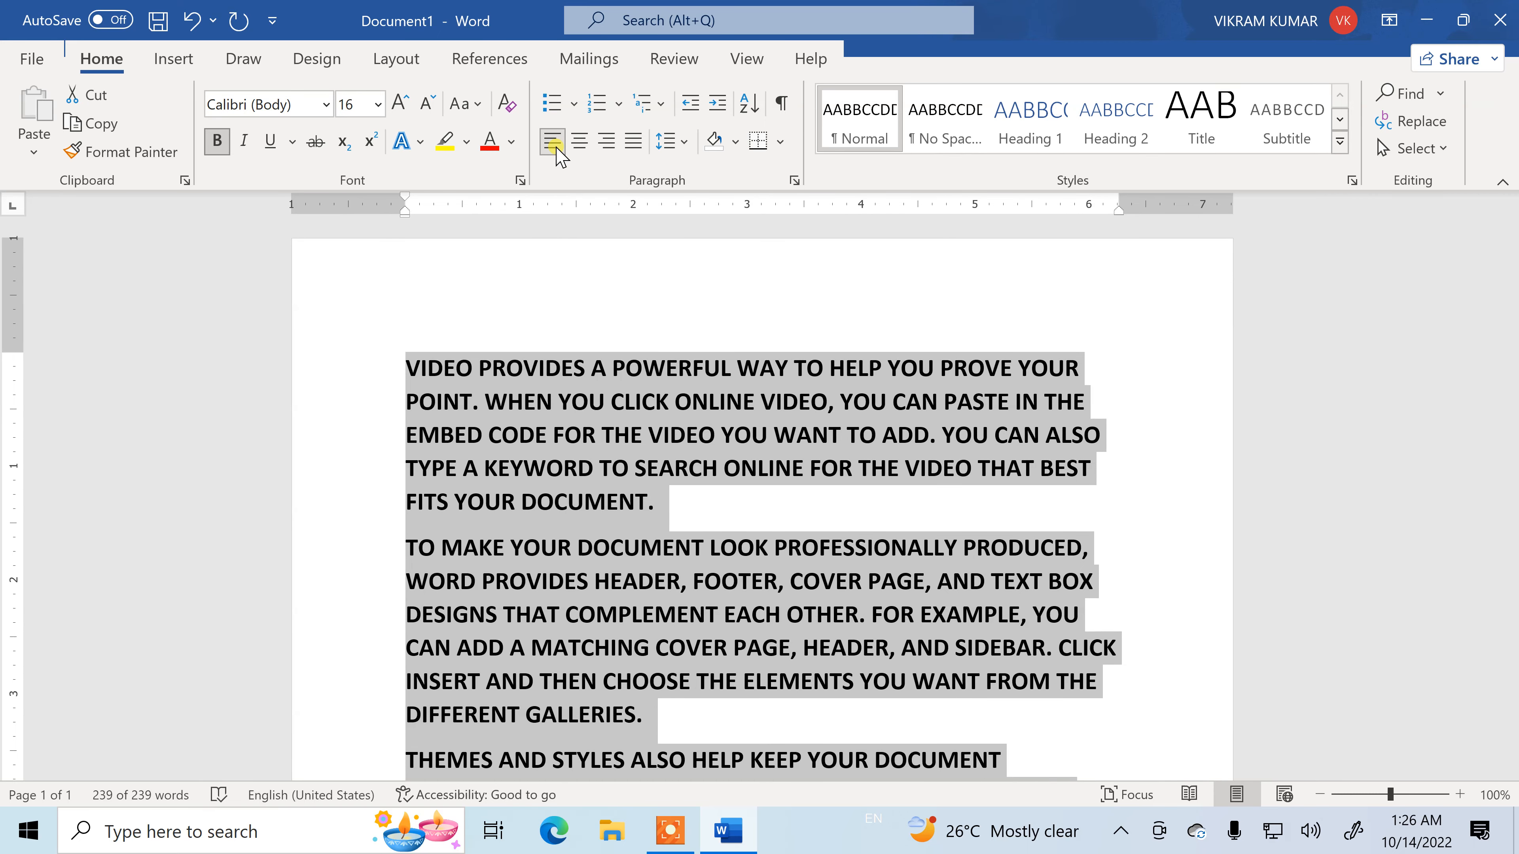
{"action": "scroll", "coordinate": [502, 338], "scroll_direction": "down", "scroll_amount": 1}
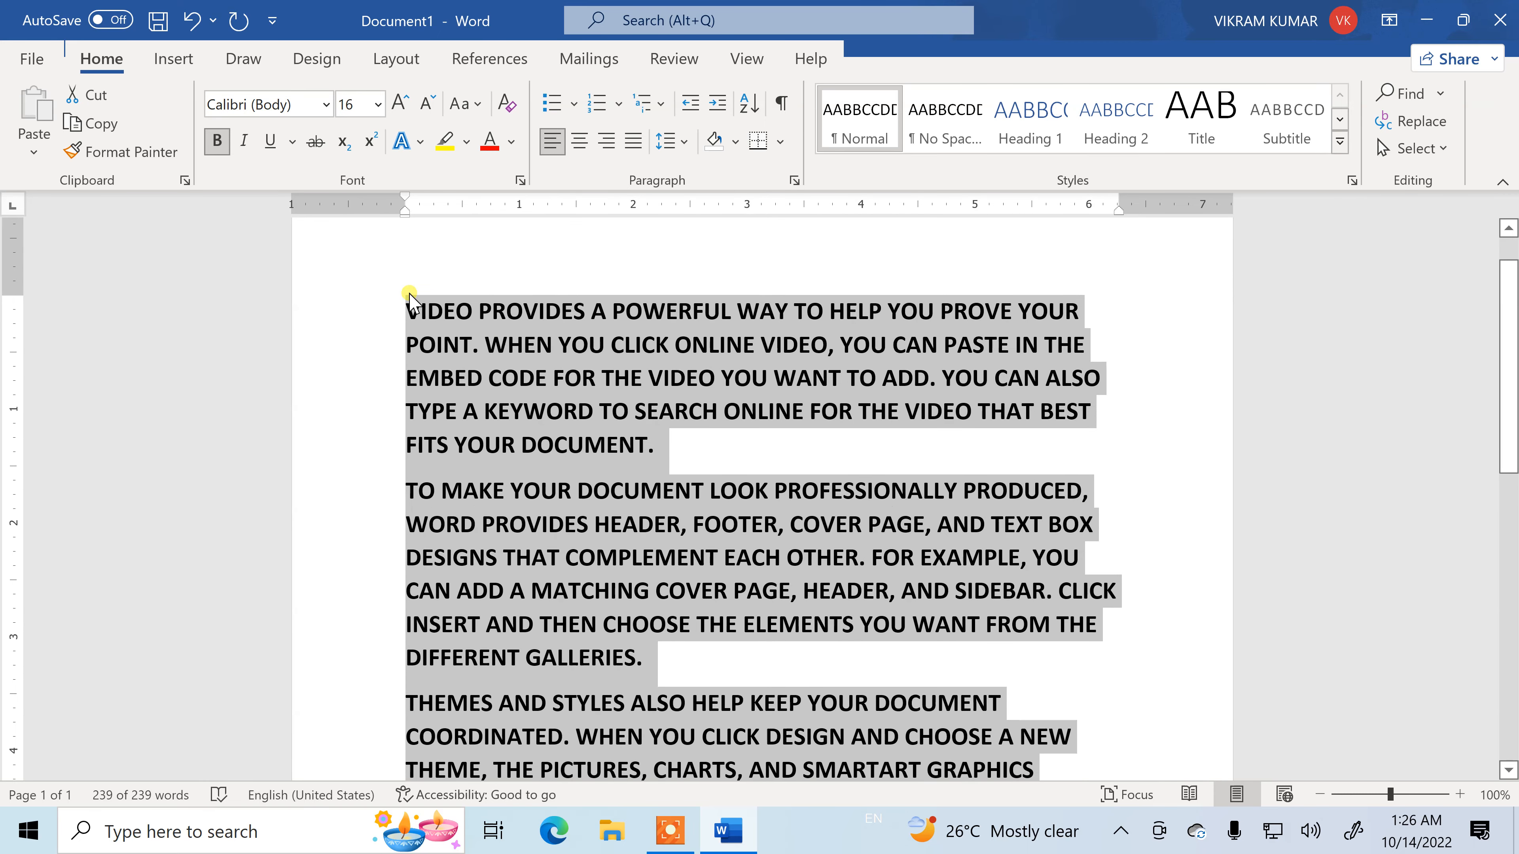
{"action": "scroll", "coordinate": [401, 317], "scroll_direction": "down", "scroll_amount": 6}
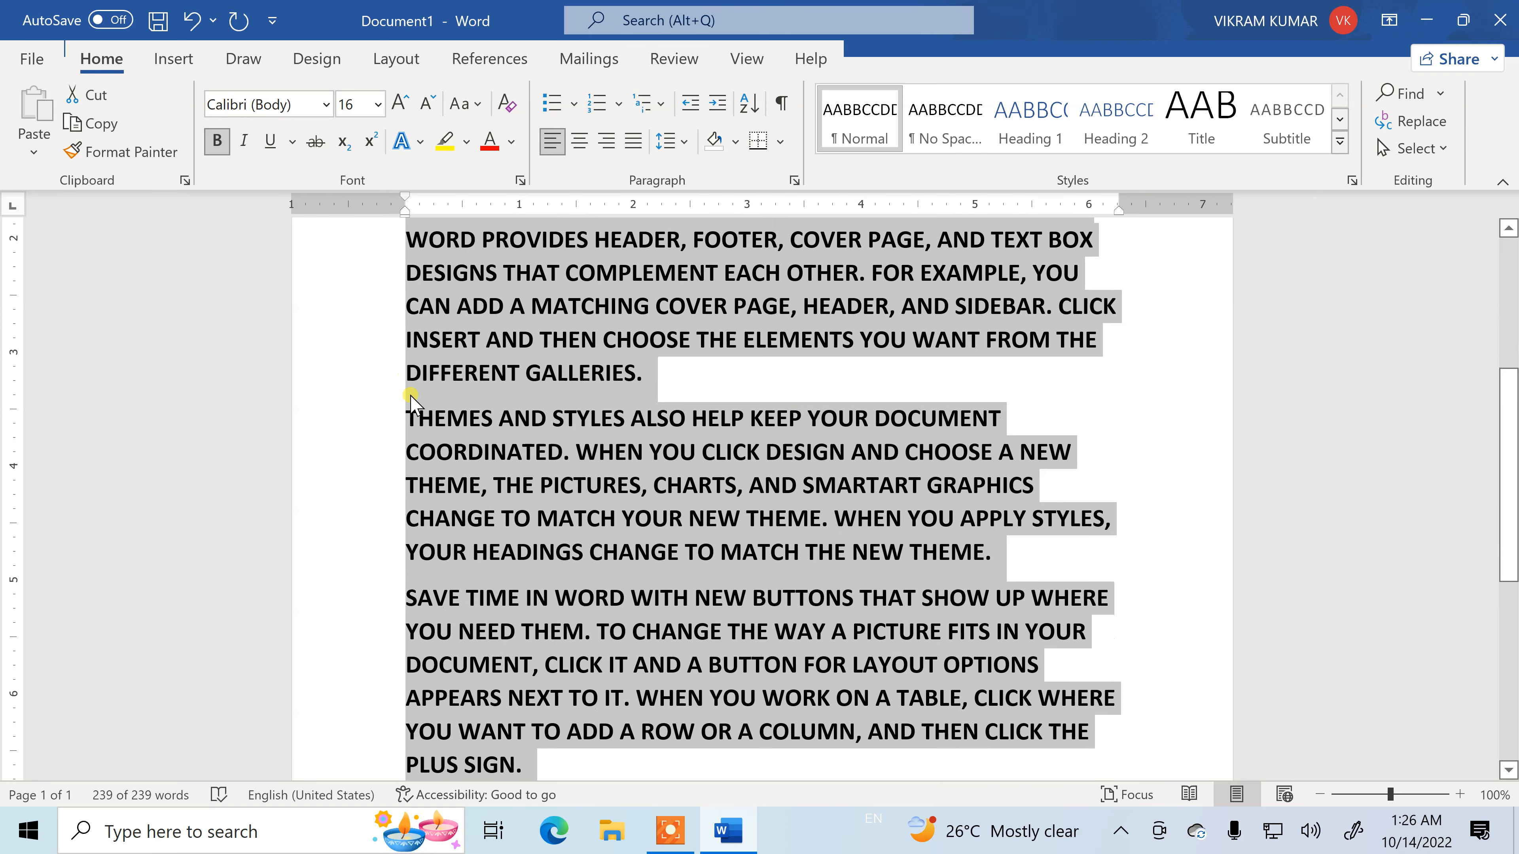
{"action": "scroll", "coordinate": [413, 418], "scroll_direction": "down", "scroll_amount": 3}
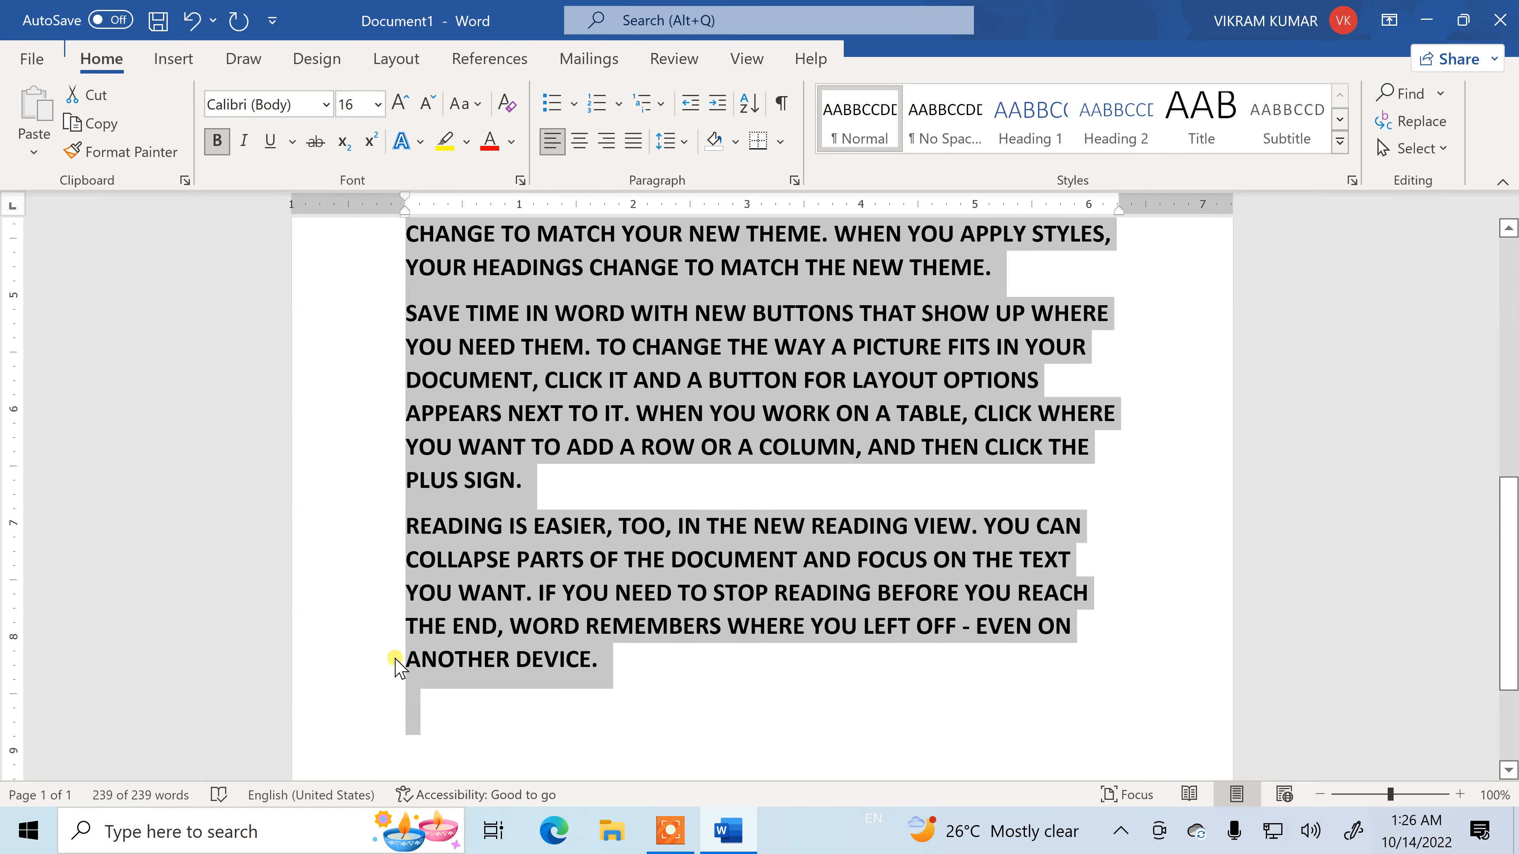
{"action": "scroll", "coordinate": [398, 649], "scroll_direction": "up", "scroll_amount": 10}
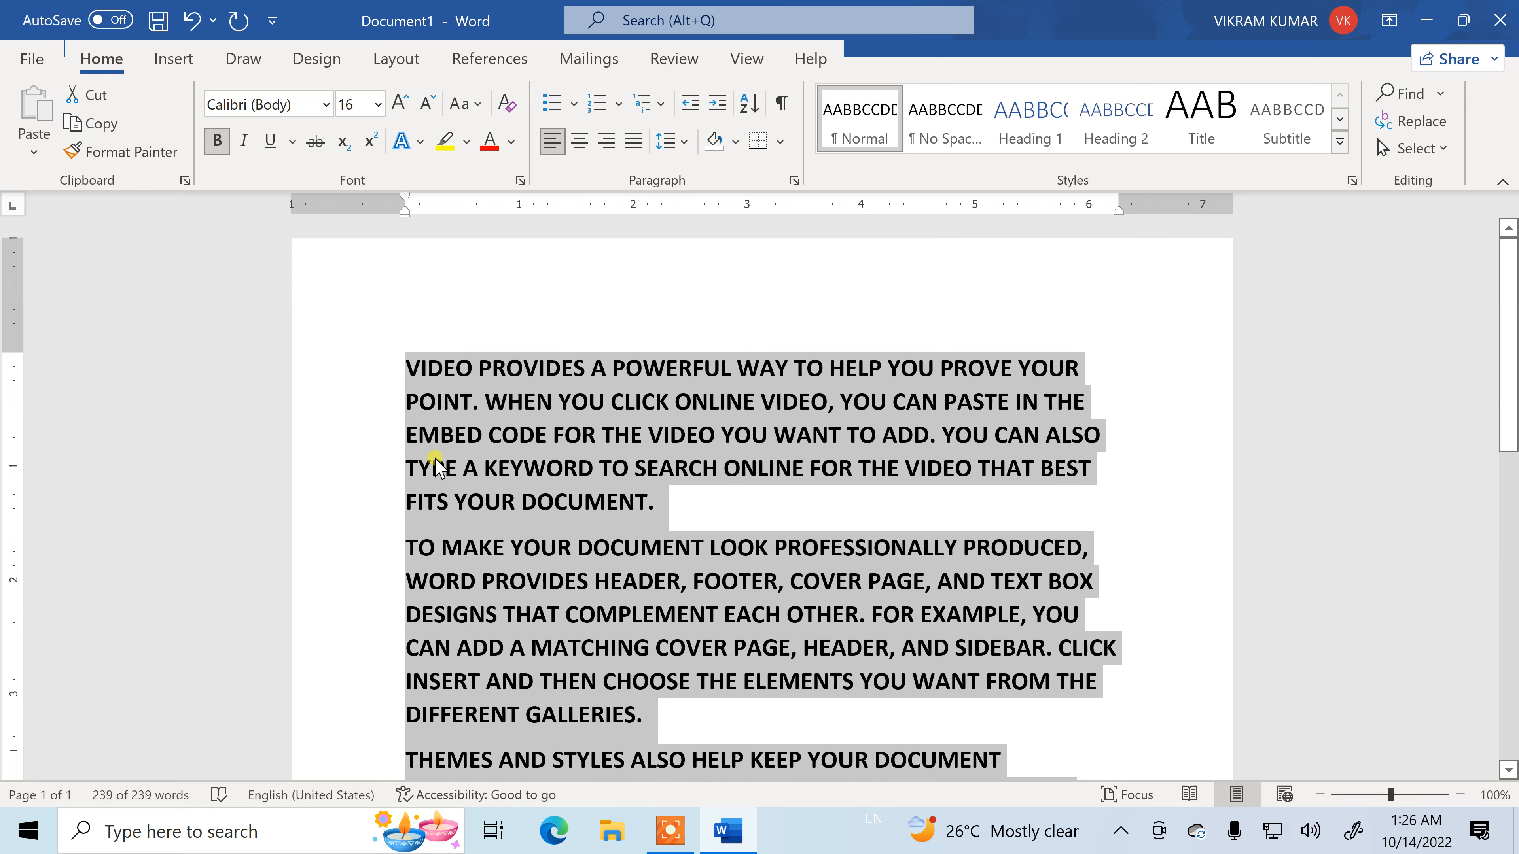
{"action": "left_click", "coordinate": [579, 140]}
{"action": "scroll", "coordinate": [616, 400], "scroll_direction": "down", "scroll_amount": 3}
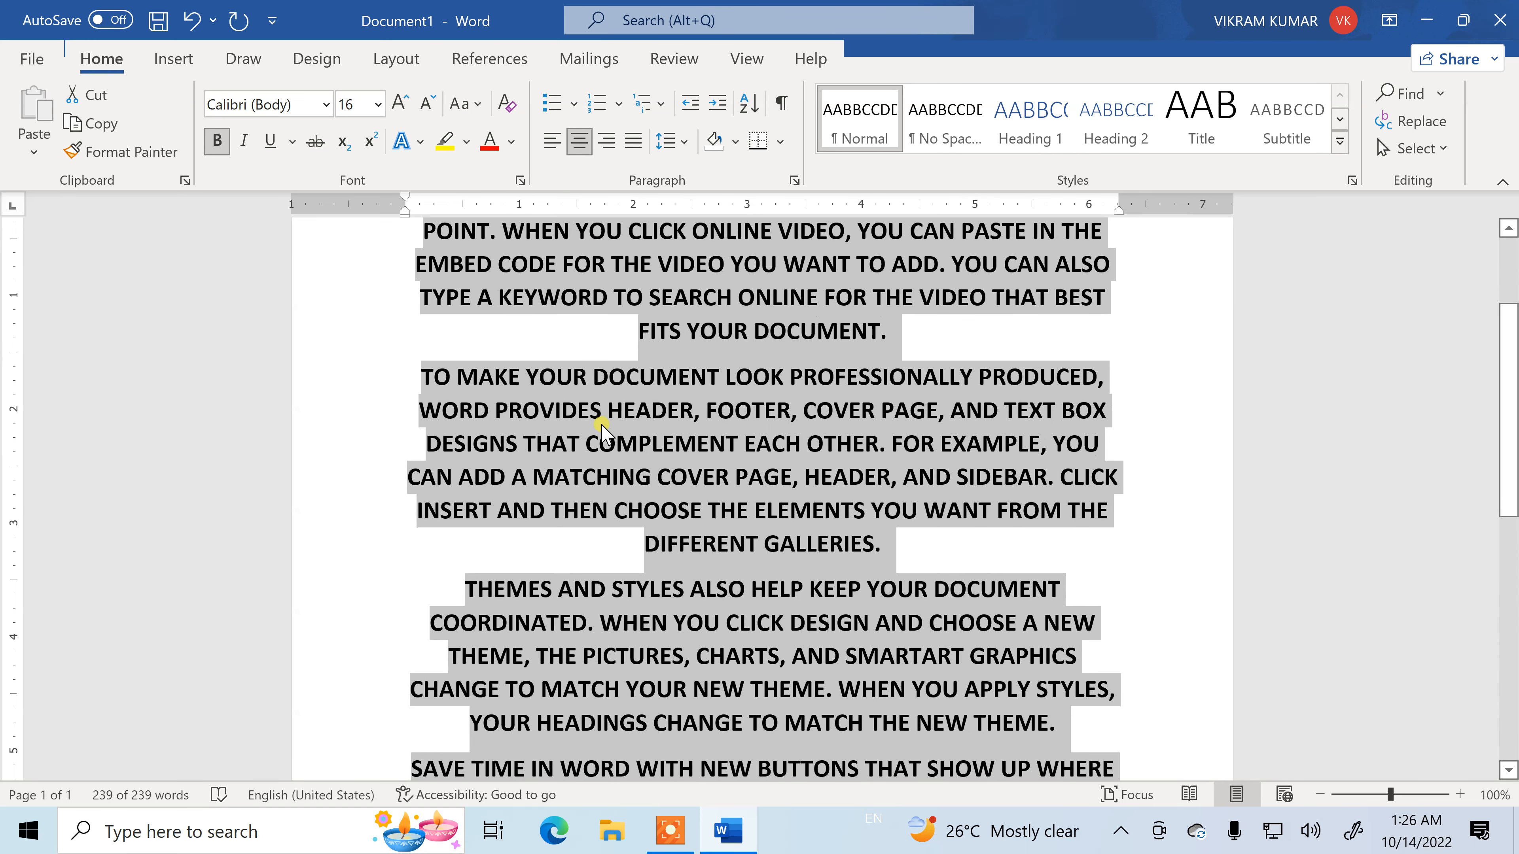
{"action": "scroll", "coordinate": [583, 435], "scroll_direction": "up", "scroll_amount": 3}
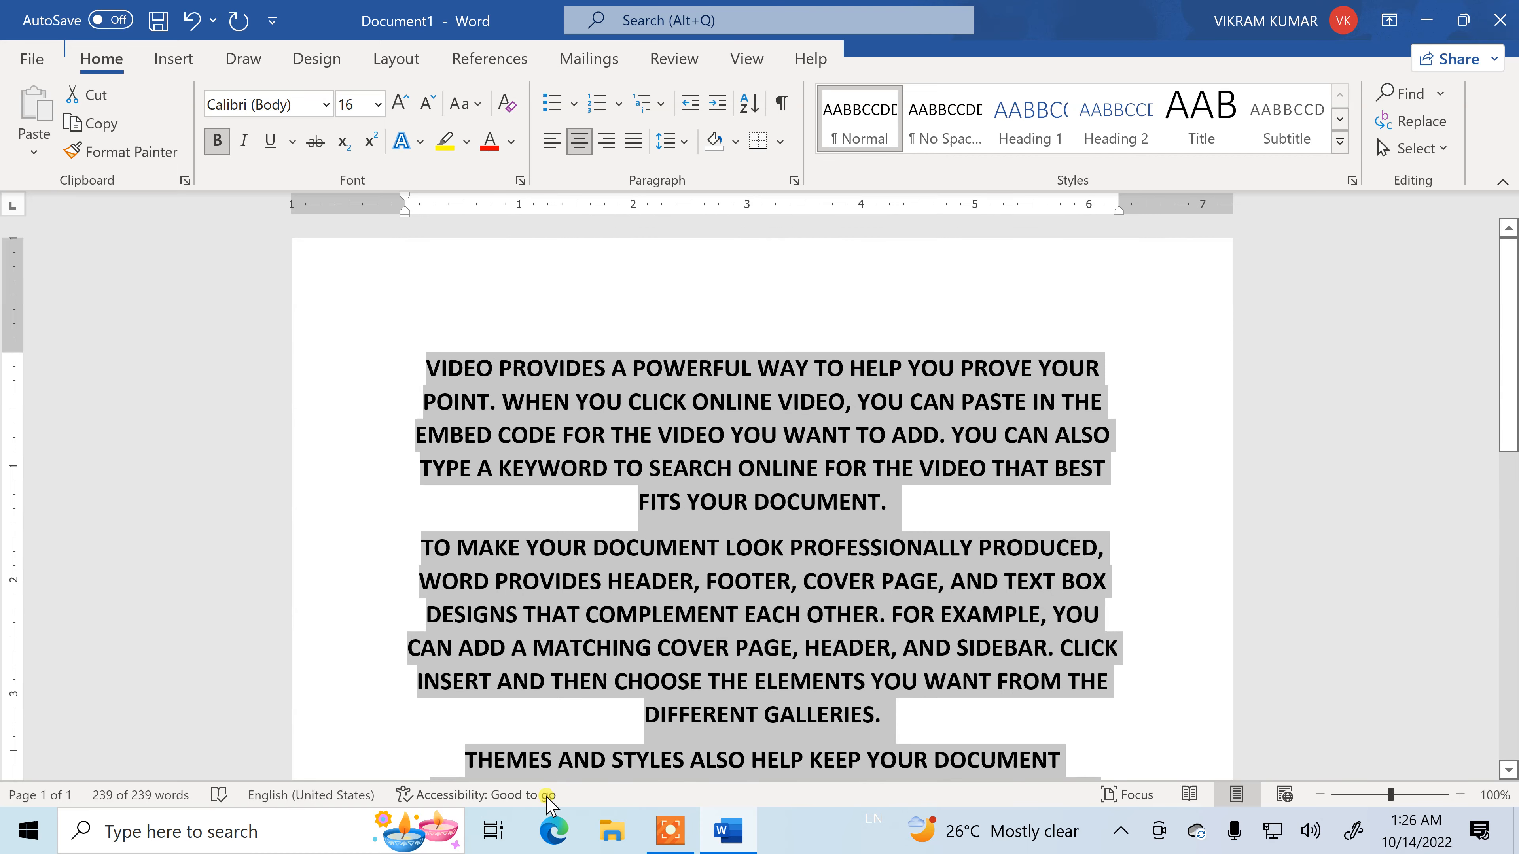
- Right-align all the selected paragraphs and review the text edges through to the end of the document
{"action": "scroll", "coordinate": [1019, 718], "scroll_direction": "down", "scroll_amount": 10}
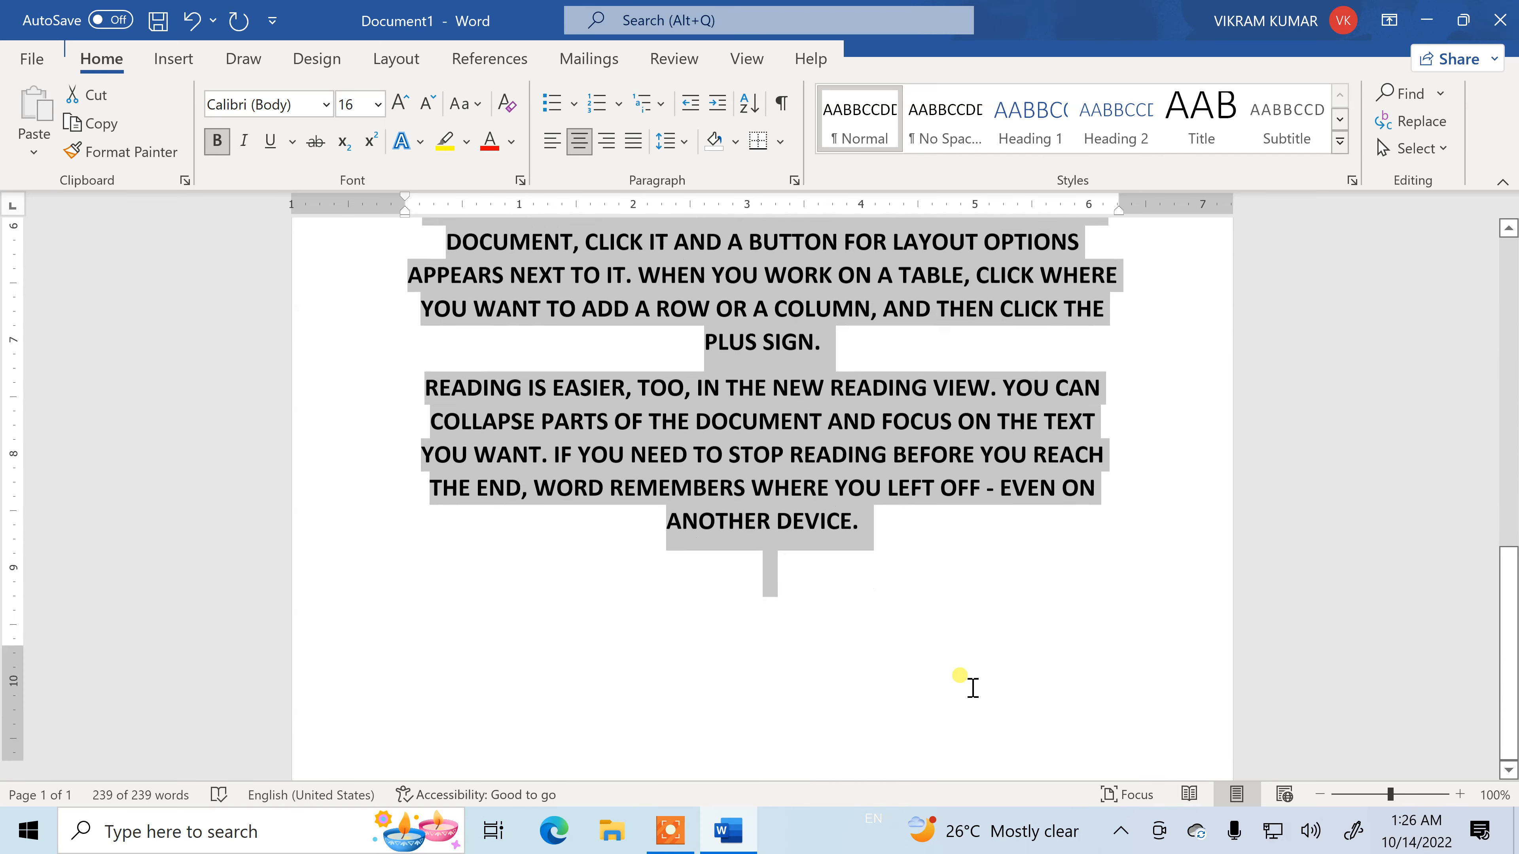
{"action": "scroll", "coordinate": [957, 676], "scroll_direction": "up", "scroll_amount": 8}
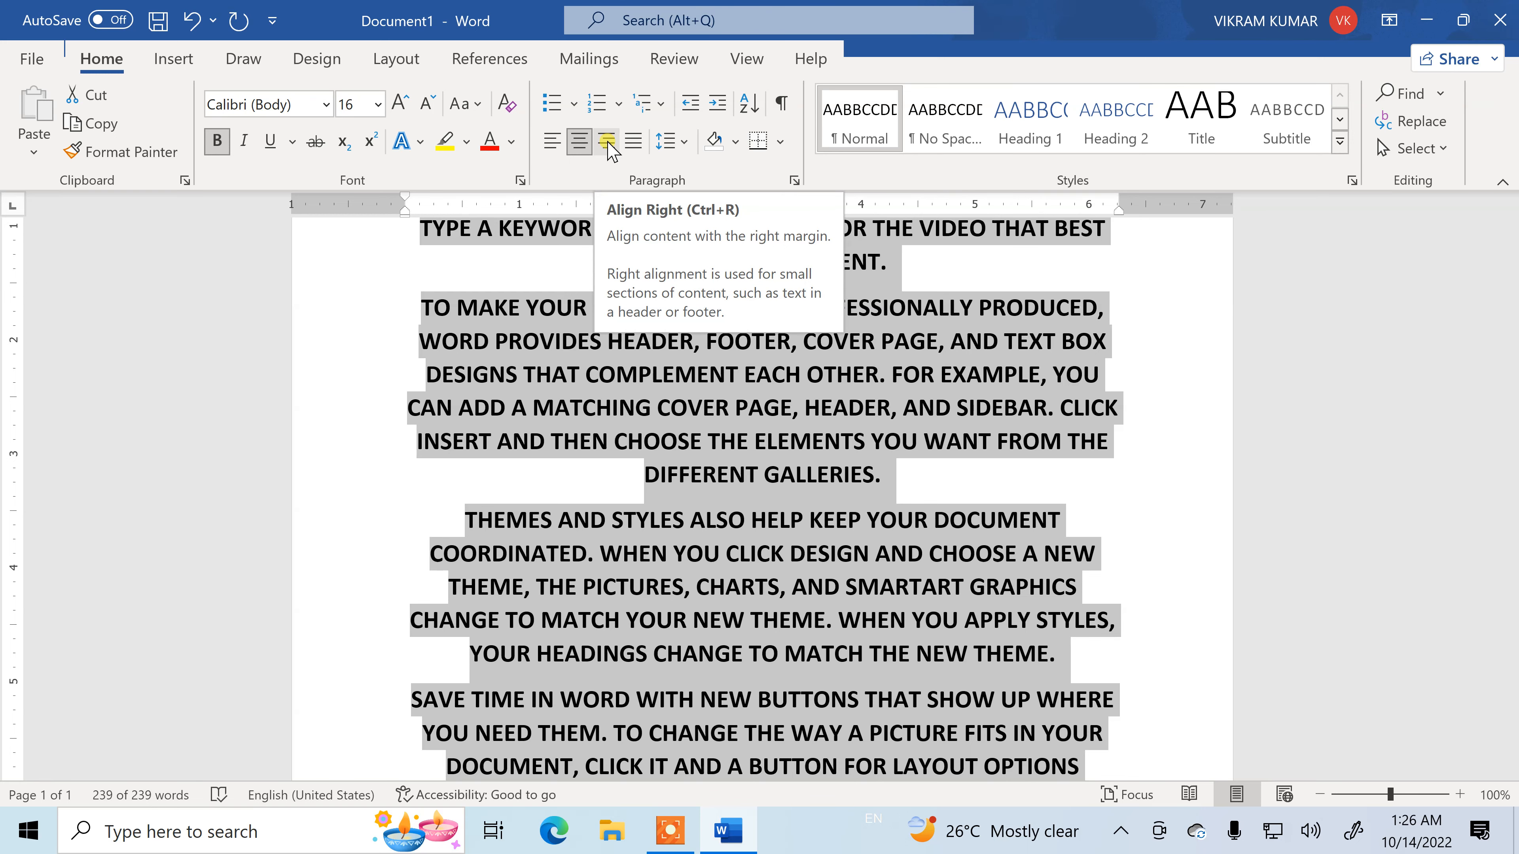
{"action": "left_click", "coordinate": [607, 143]}
{"action": "scroll", "coordinate": [1142, 410], "scroll_direction": "up", "scroll_amount": 4}
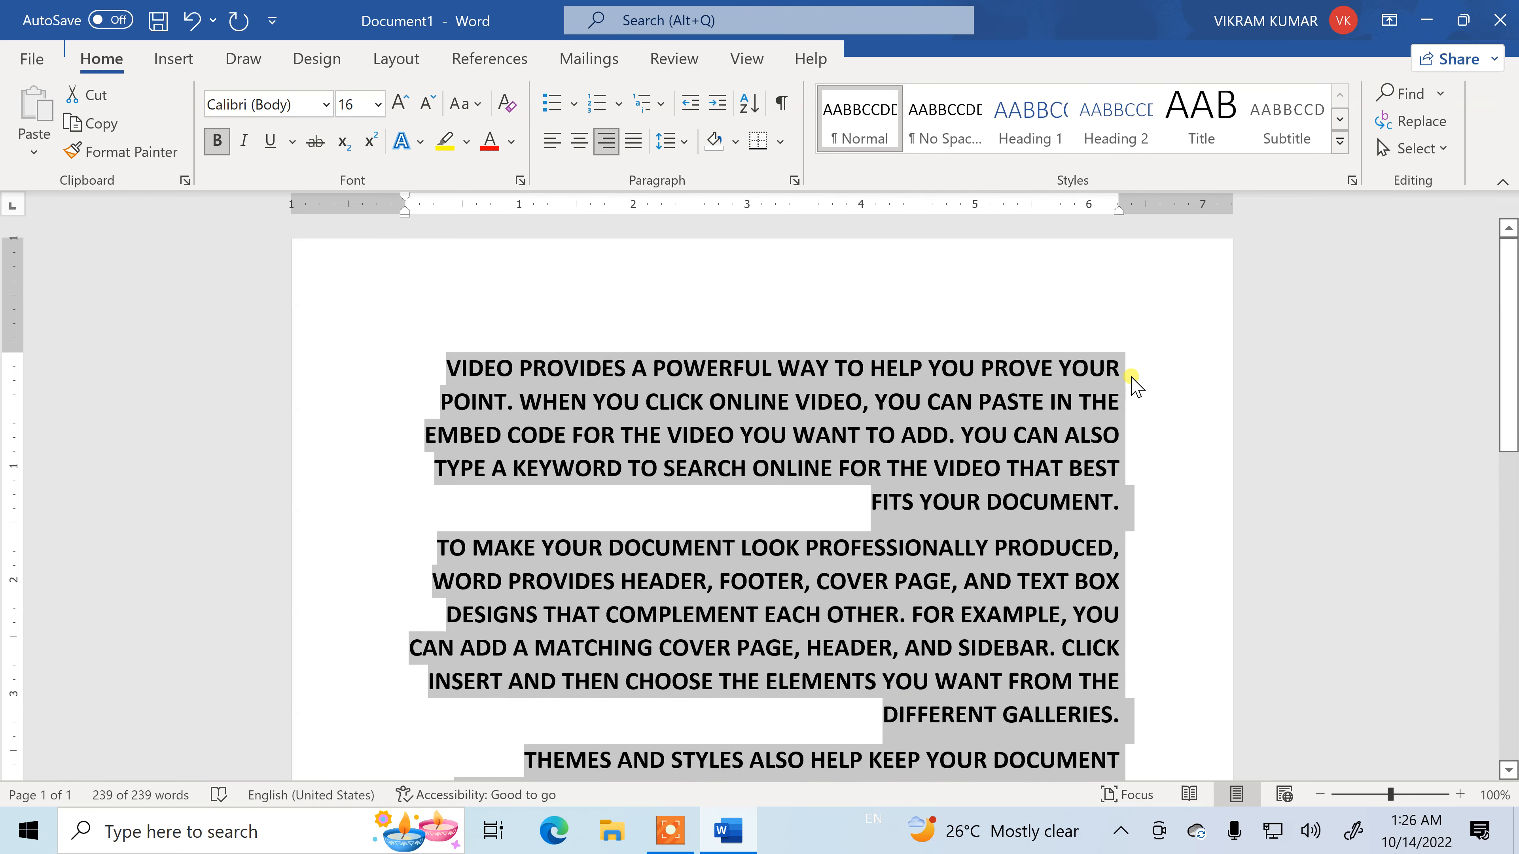
{"action": "left_click", "coordinate": [1135, 386]}
{"action": "scroll", "coordinate": [1133, 420], "scroll_direction": "down", "scroll_amount": 15}
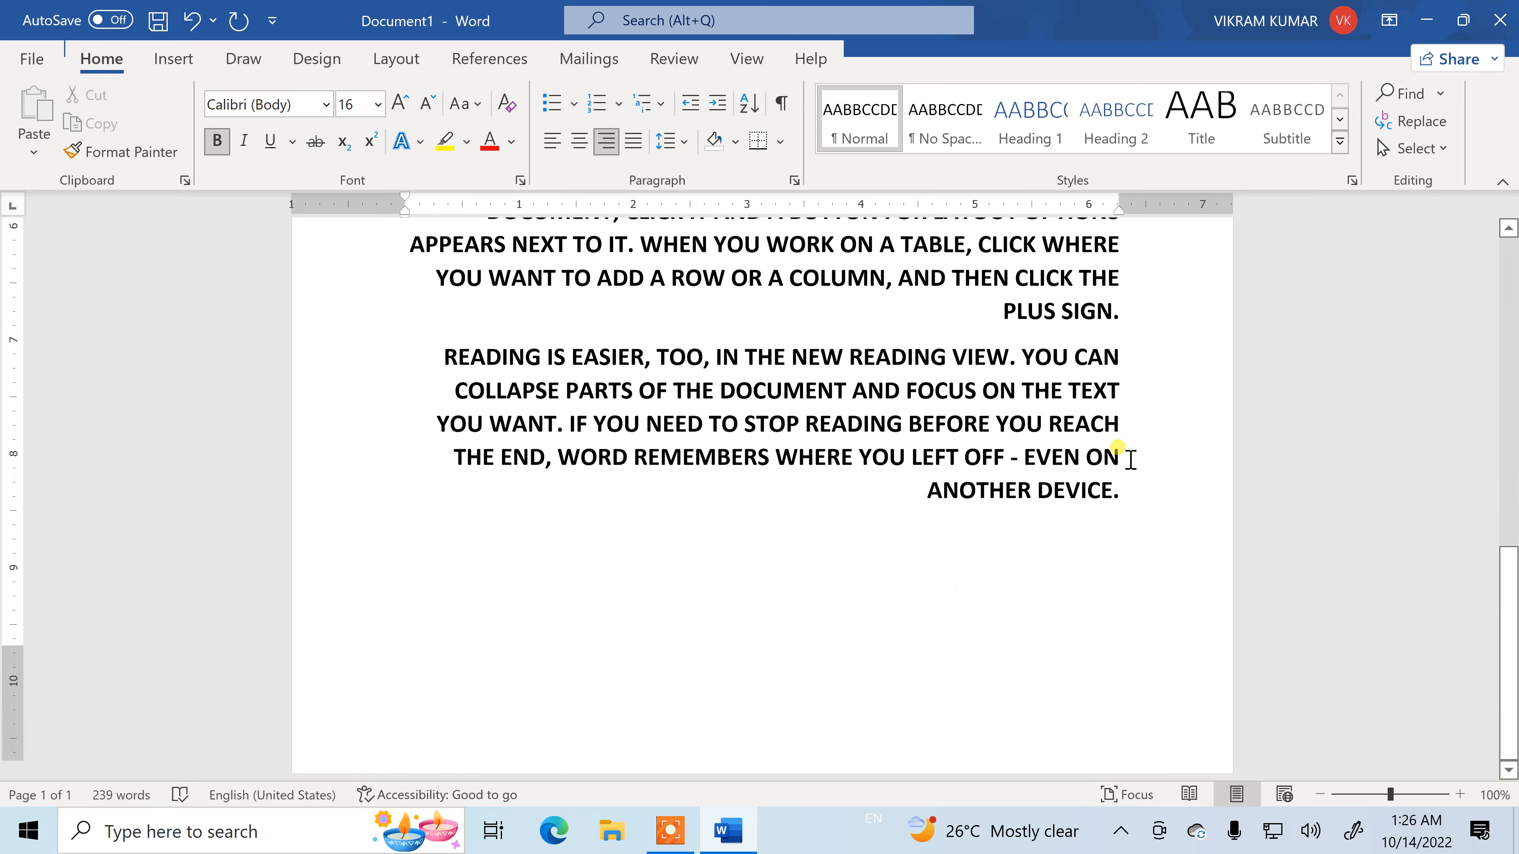
{"action": "scroll", "coordinate": [1131, 455], "scroll_direction": "up", "scroll_amount": 10}
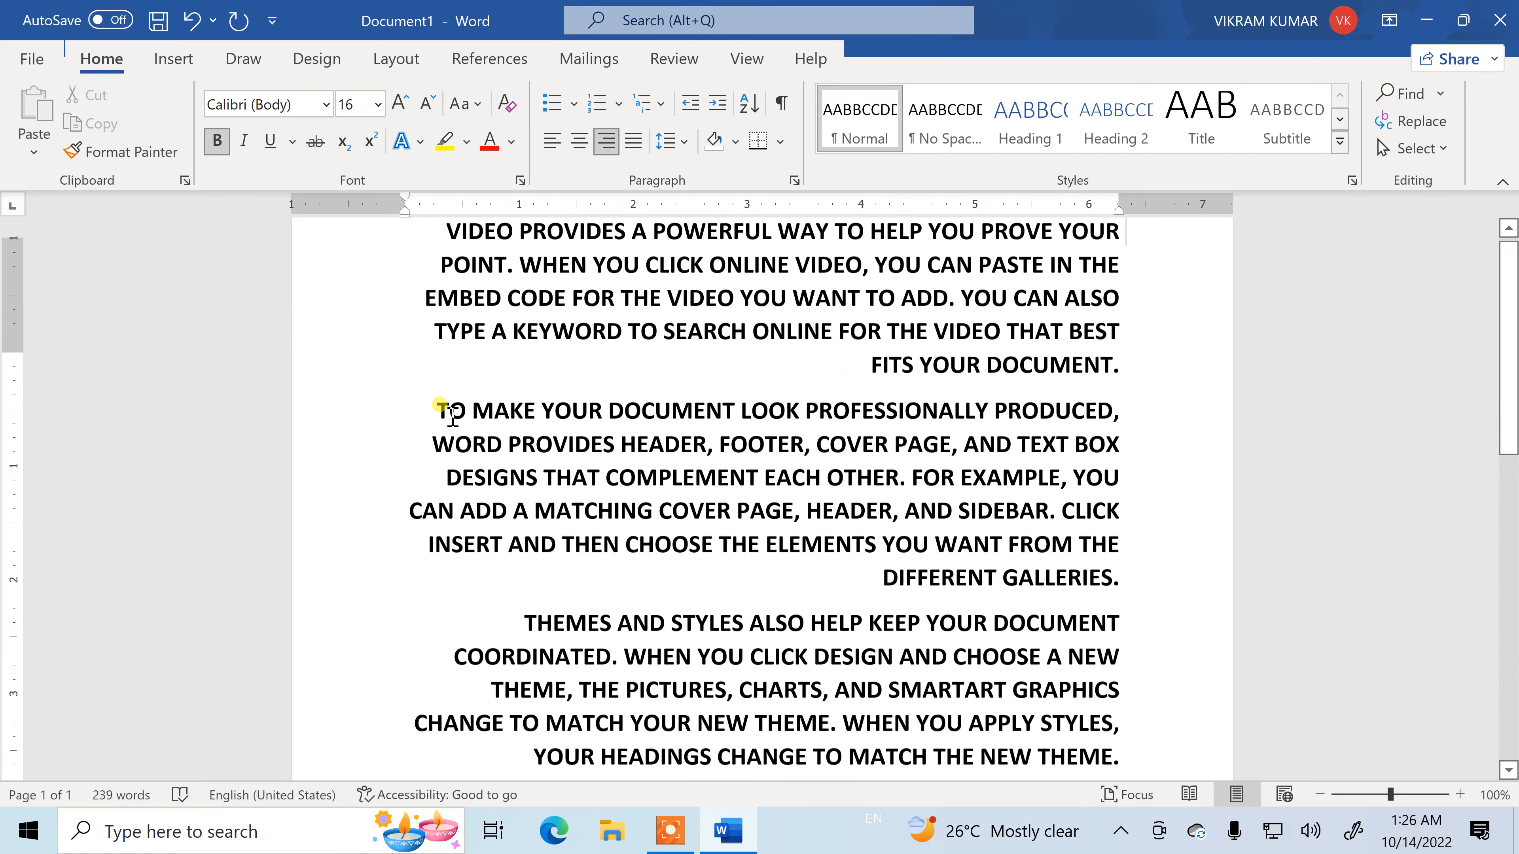
{"action": "scroll", "coordinate": [452, 417], "scroll_direction": "up", "scroll_amount": 2}
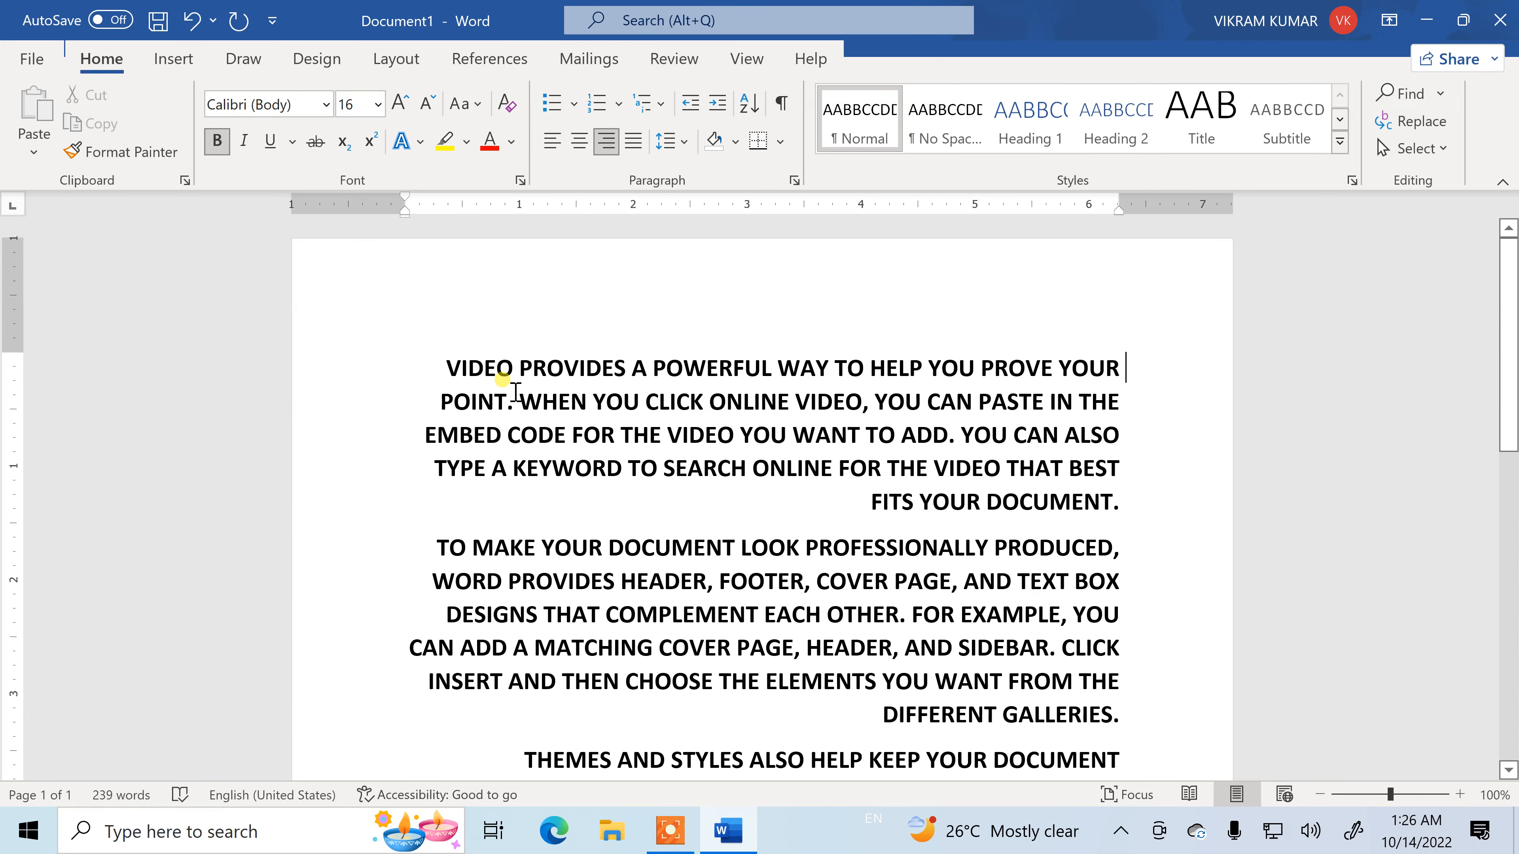
- Select all the document's paragraphs, justify them, and review both text edges down to the last paragraph
{"action": "key", "text": "ctrl+a"}
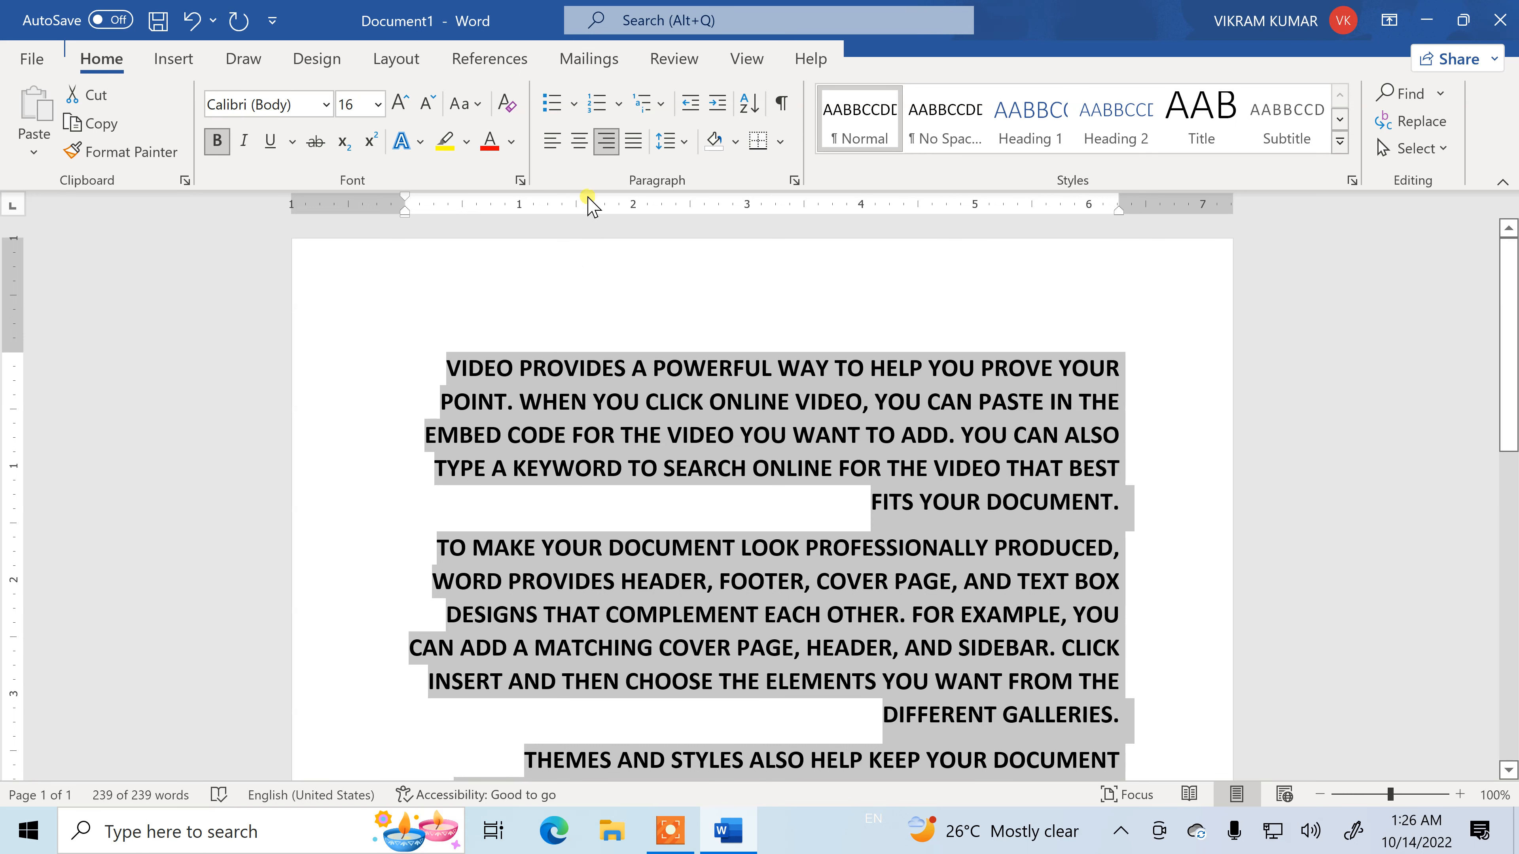
{"action": "left_click", "coordinate": [632, 149]}
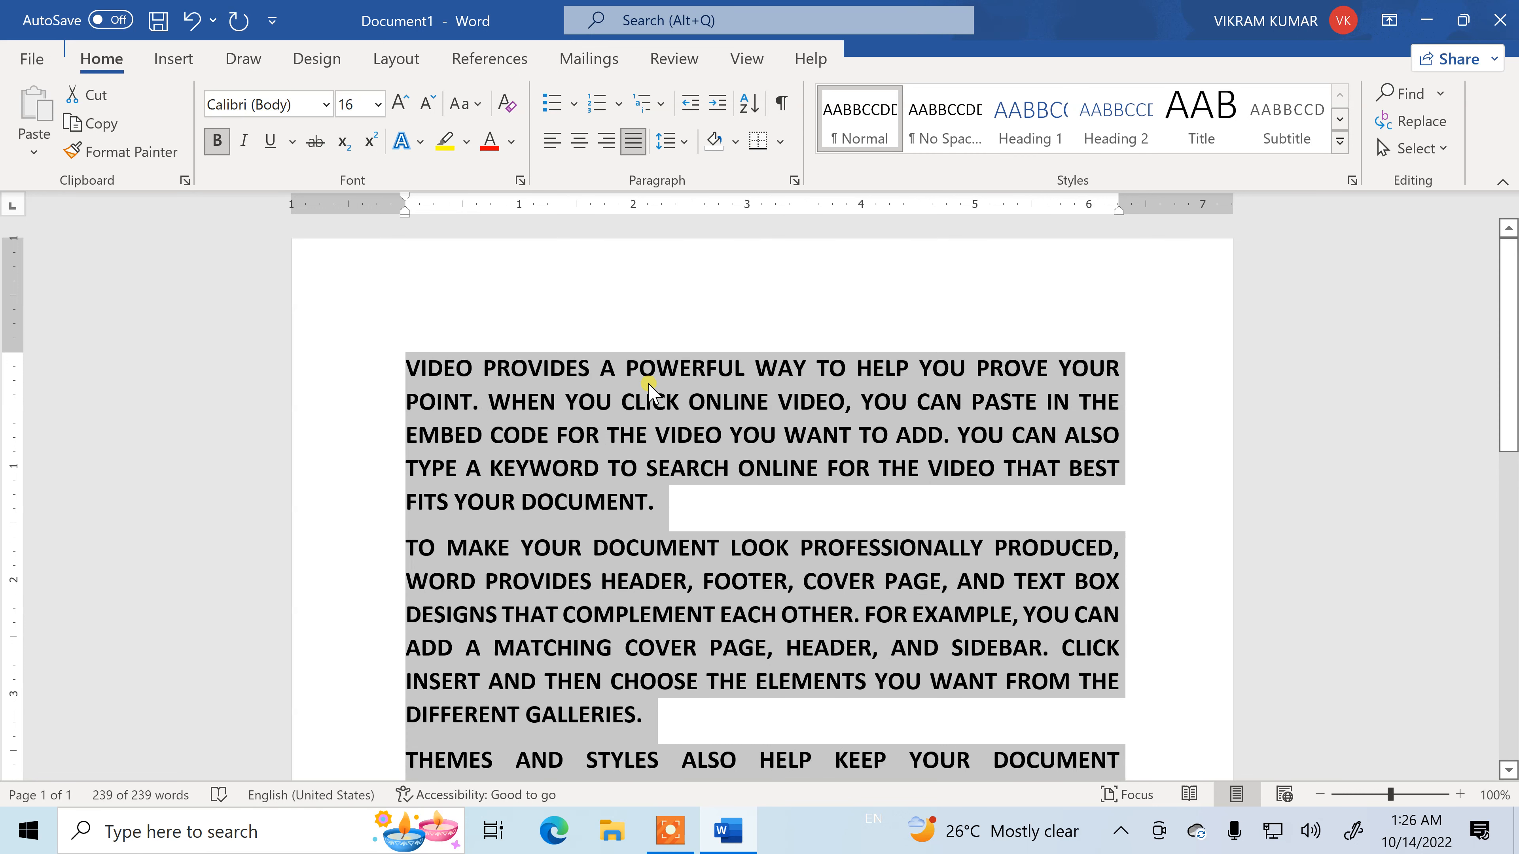
{"action": "scroll", "coordinate": [941, 409], "scroll_direction": "down", "scroll_amount": 2}
{"action": "left_click", "coordinate": [936, 391]}
{"action": "scroll", "coordinate": [1093, 332], "scroll_direction": "down", "scroll_amount": 8}
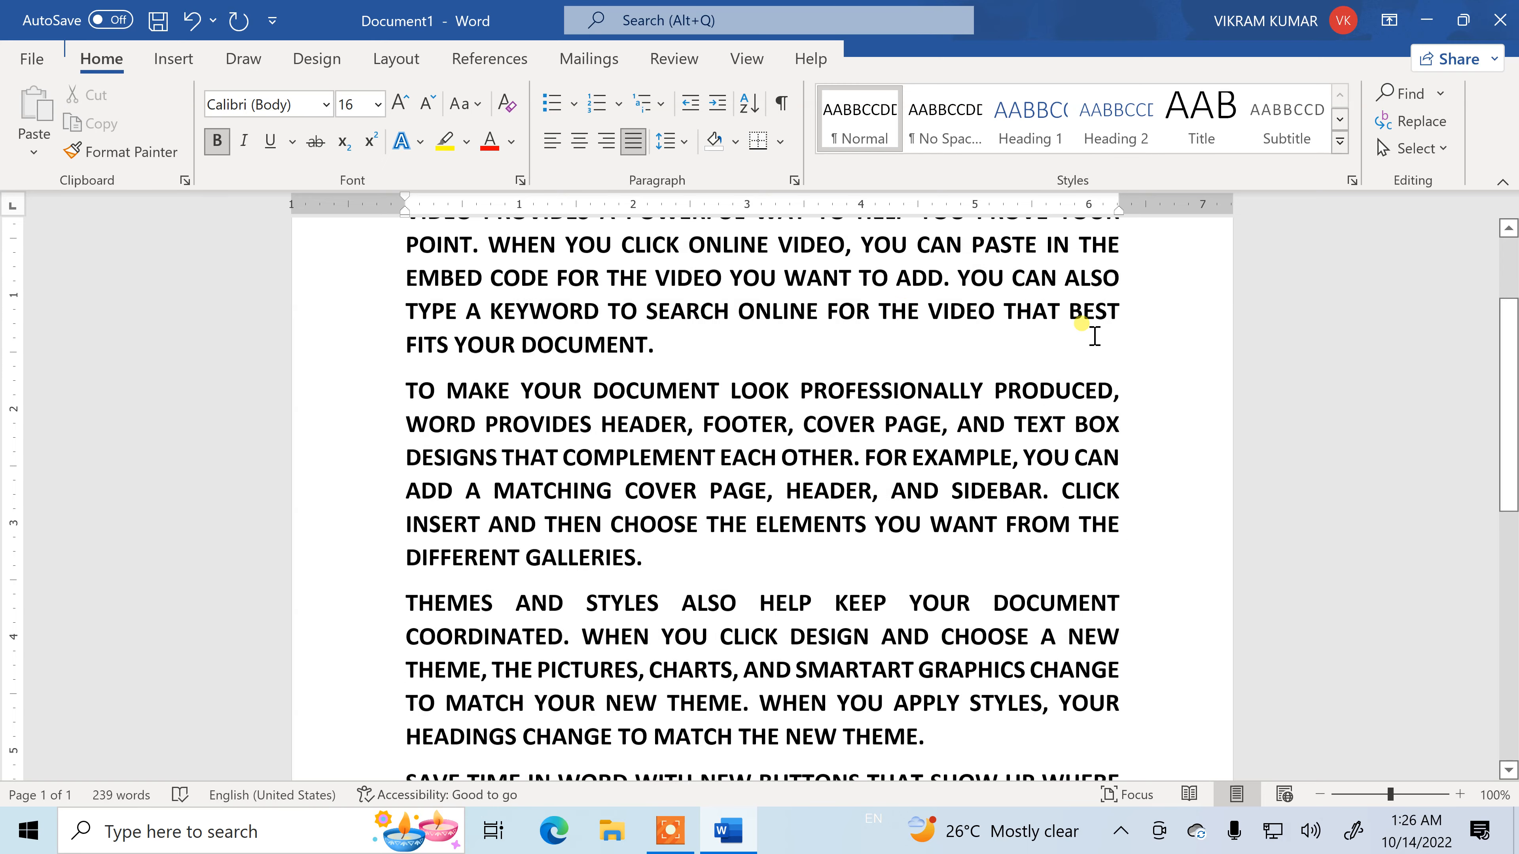
{"action": "scroll", "coordinate": [1130, 371], "scroll_direction": "down", "scroll_amount": 4}
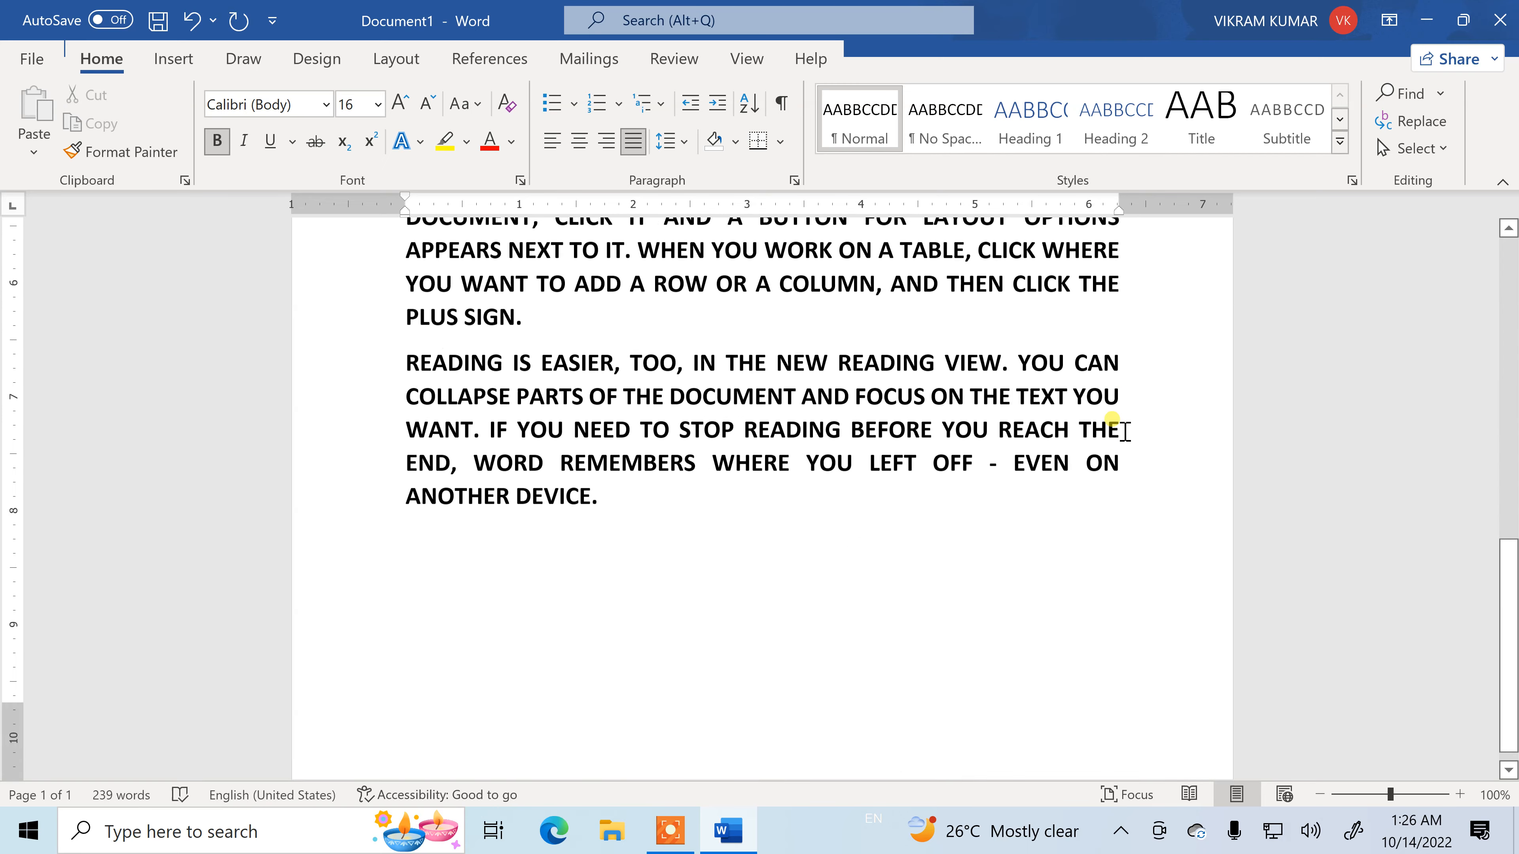
{"action": "scroll", "coordinate": [1121, 428], "scroll_direction": "up", "scroll_amount": 11}
{"action": "scroll", "coordinate": [1124, 431], "scroll_direction": "up", "scroll_amount": 2}
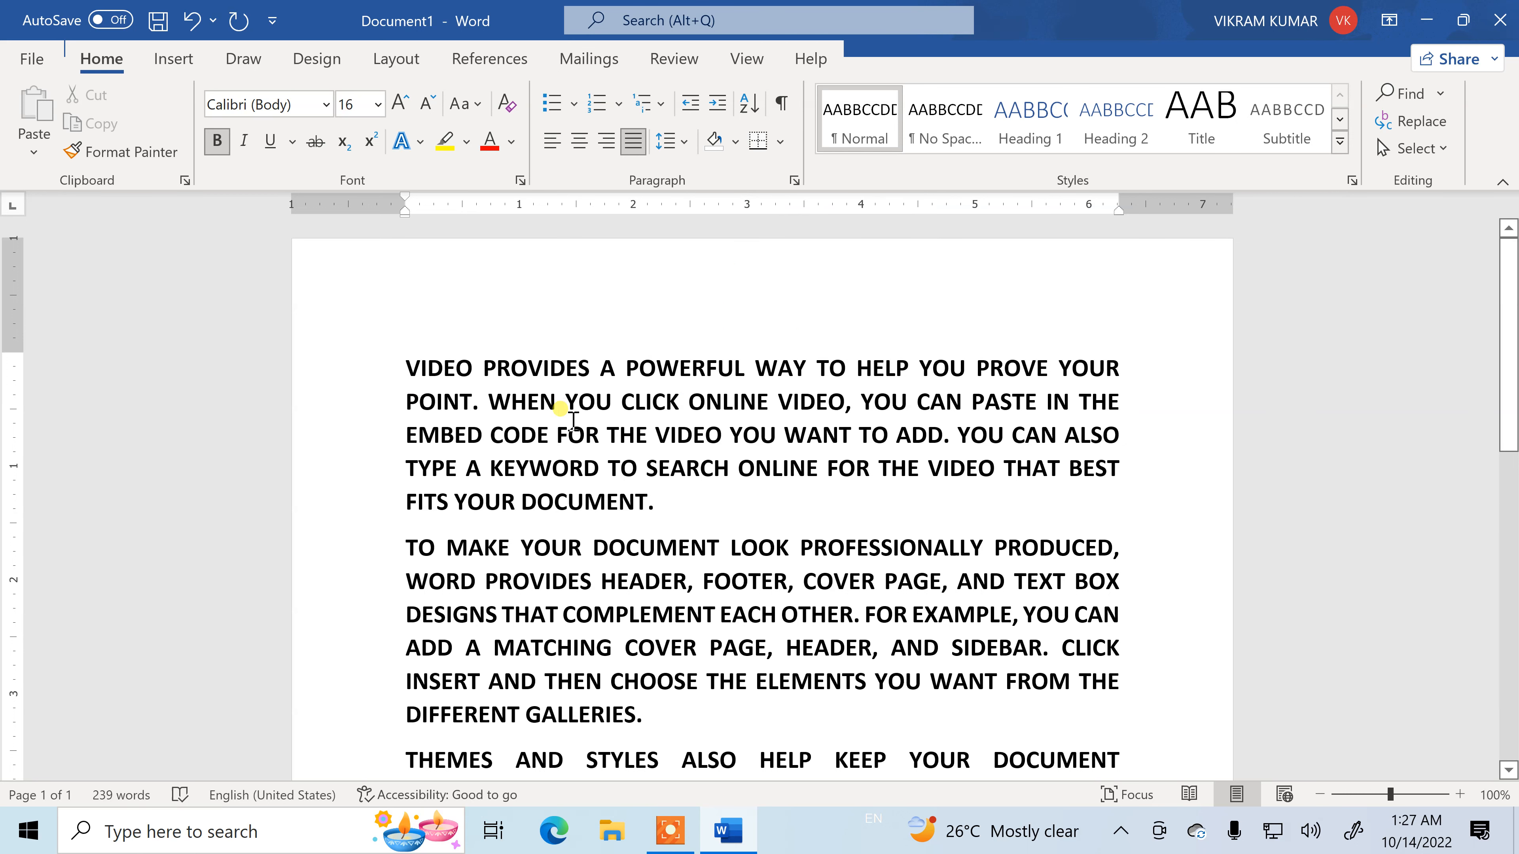
- Select all the document's text, set its line spacing to 3.0, and review the spread of the lines
{"action": "key", "text": "ctrl+a"}
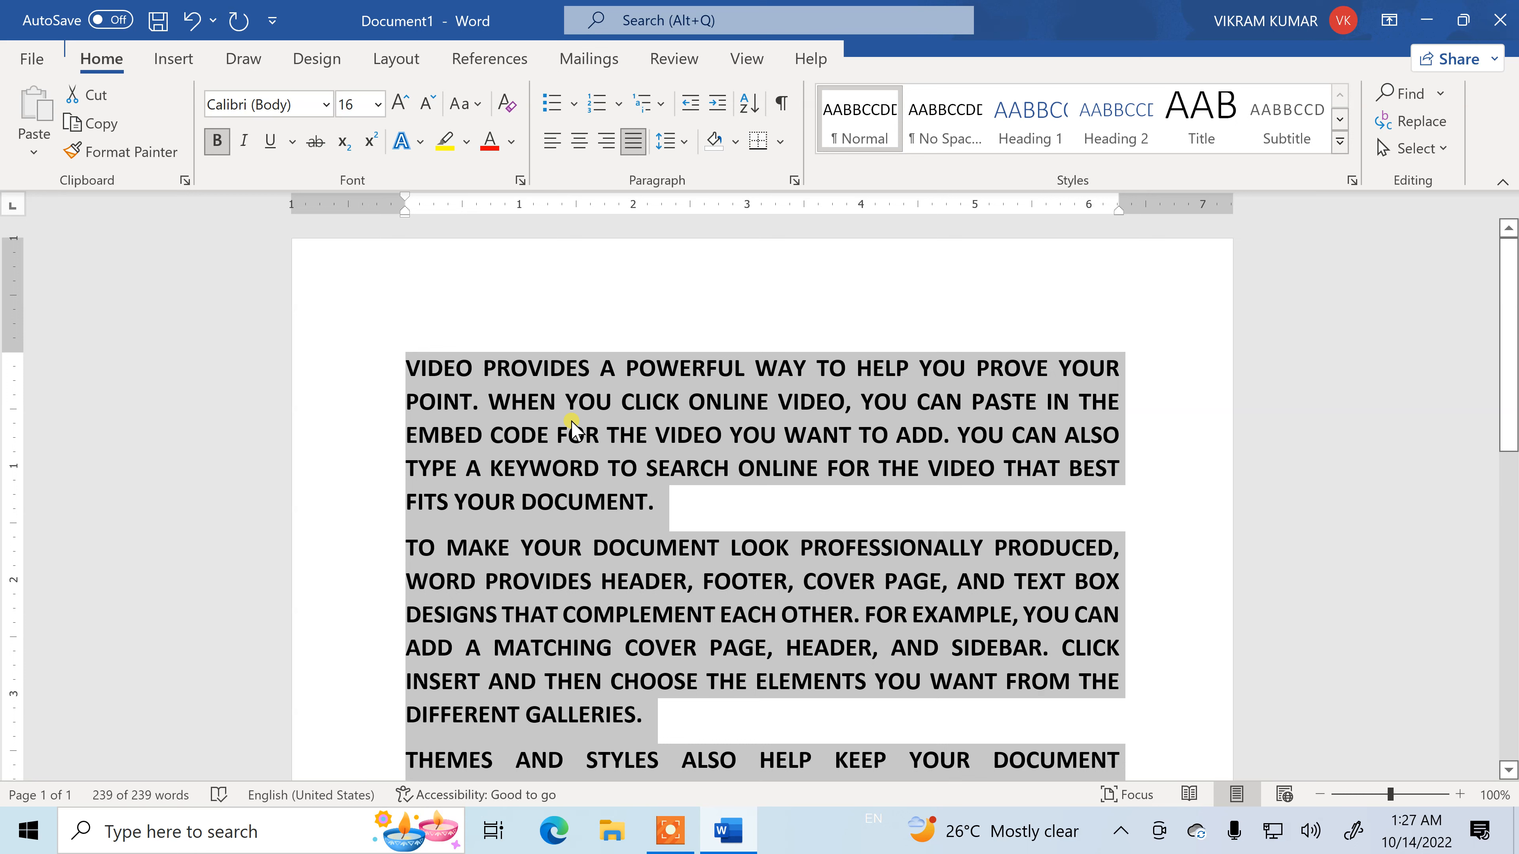
{"action": "left_click", "coordinate": [682, 144]}
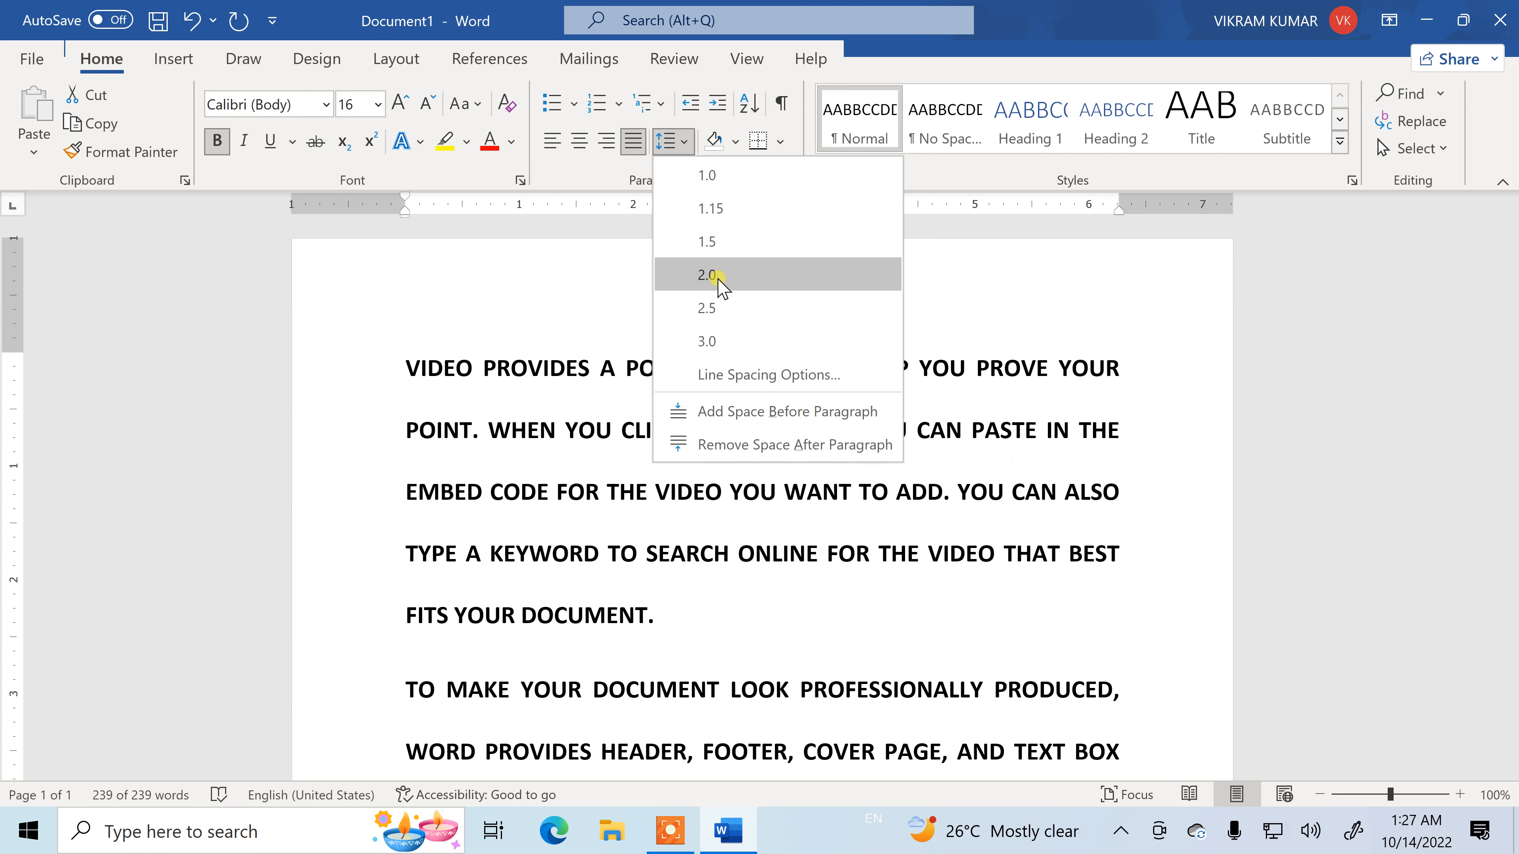
{"action": "left_click", "coordinate": [733, 340]}
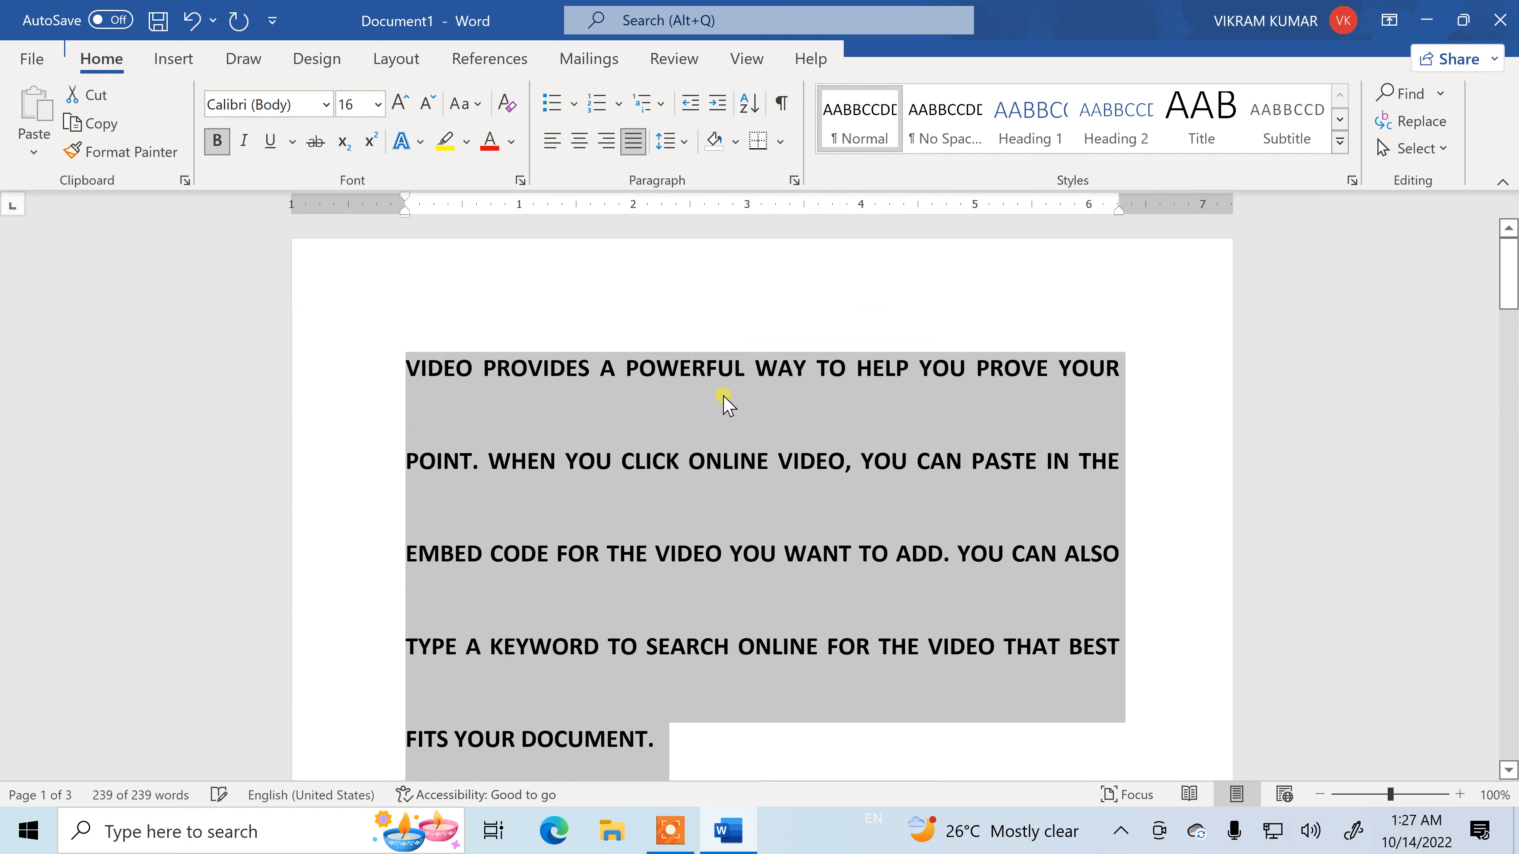
{"action": "left_click", "coordinate": [707, 408]}
{"action": "scroll", "coordinate": [882, 421], "scroll_direction": "down", "scroll_amount": 10}
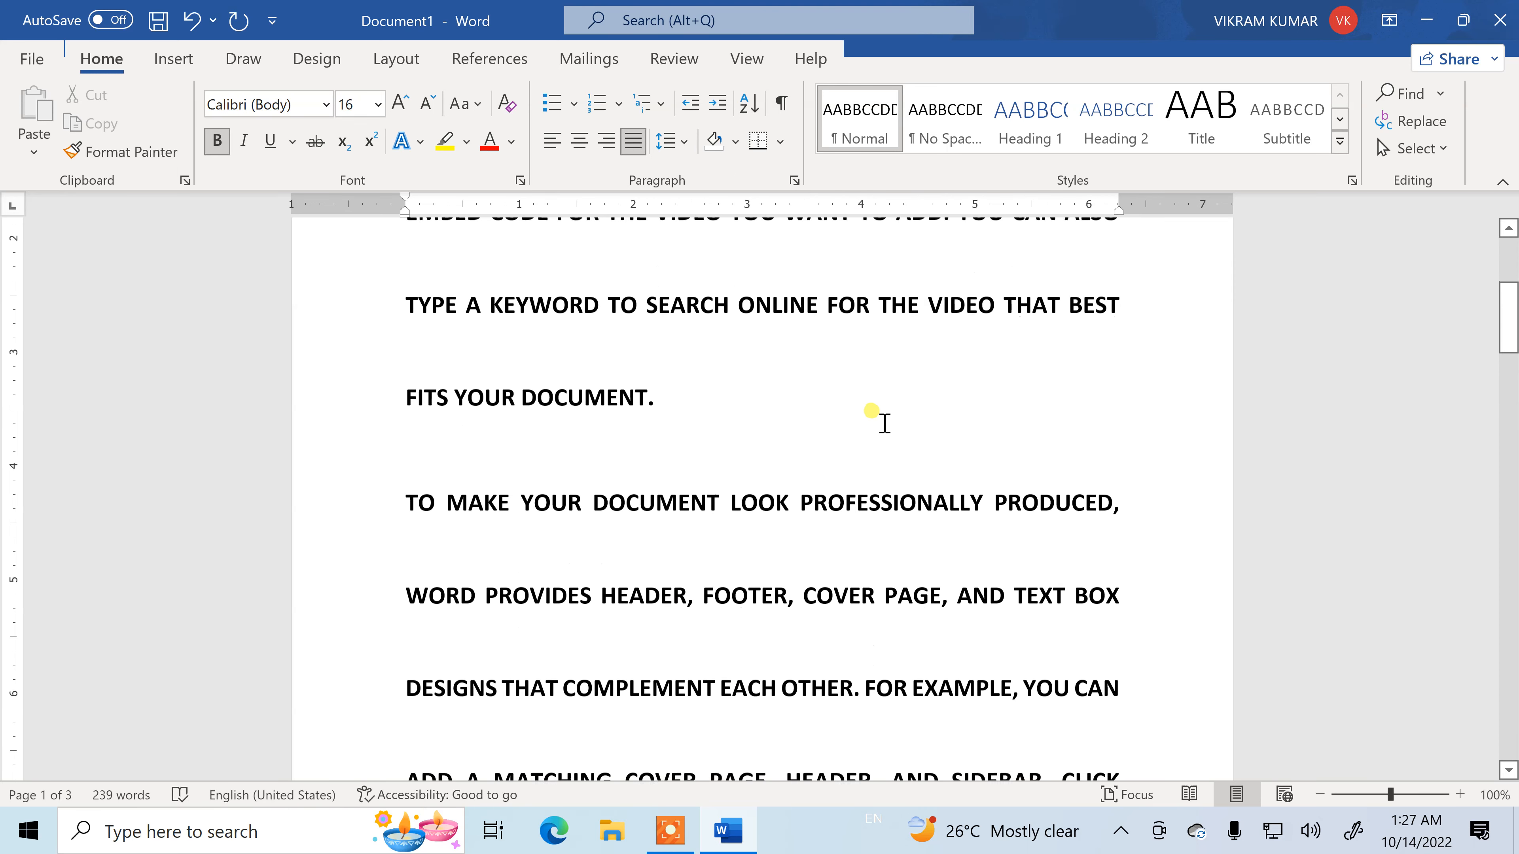
{"action": "scroll", "coordinate": [883, 420], "scroll_direction": "up", "scroll_amount": 10}
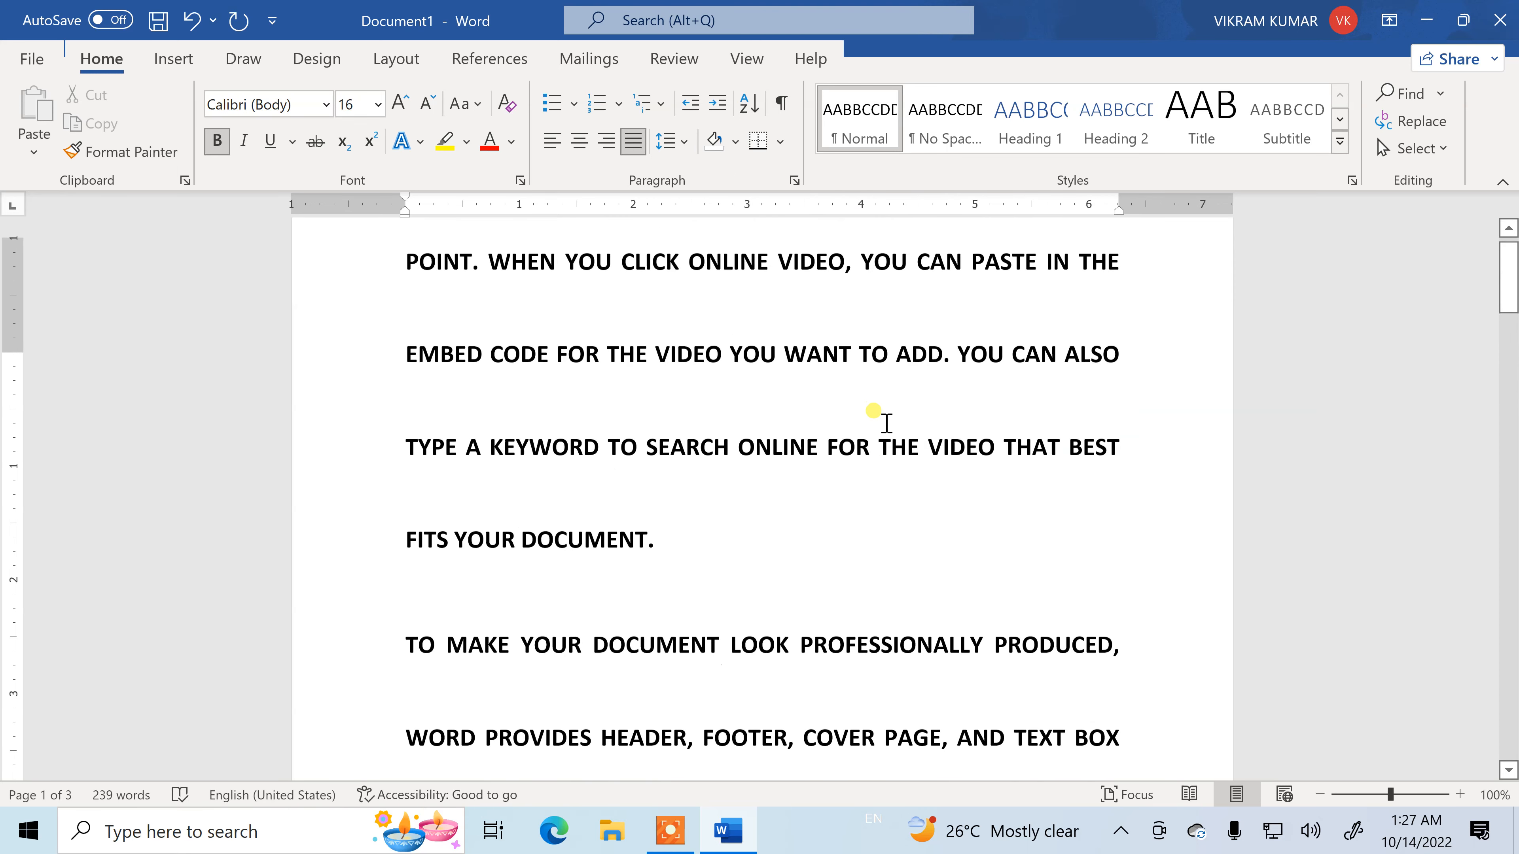
- Examine the line spacing choices and the Paragraph dialog's indent and spacing settings, closing them without changing anything
{"action": "left_click", "coordinate": [732, 146]}
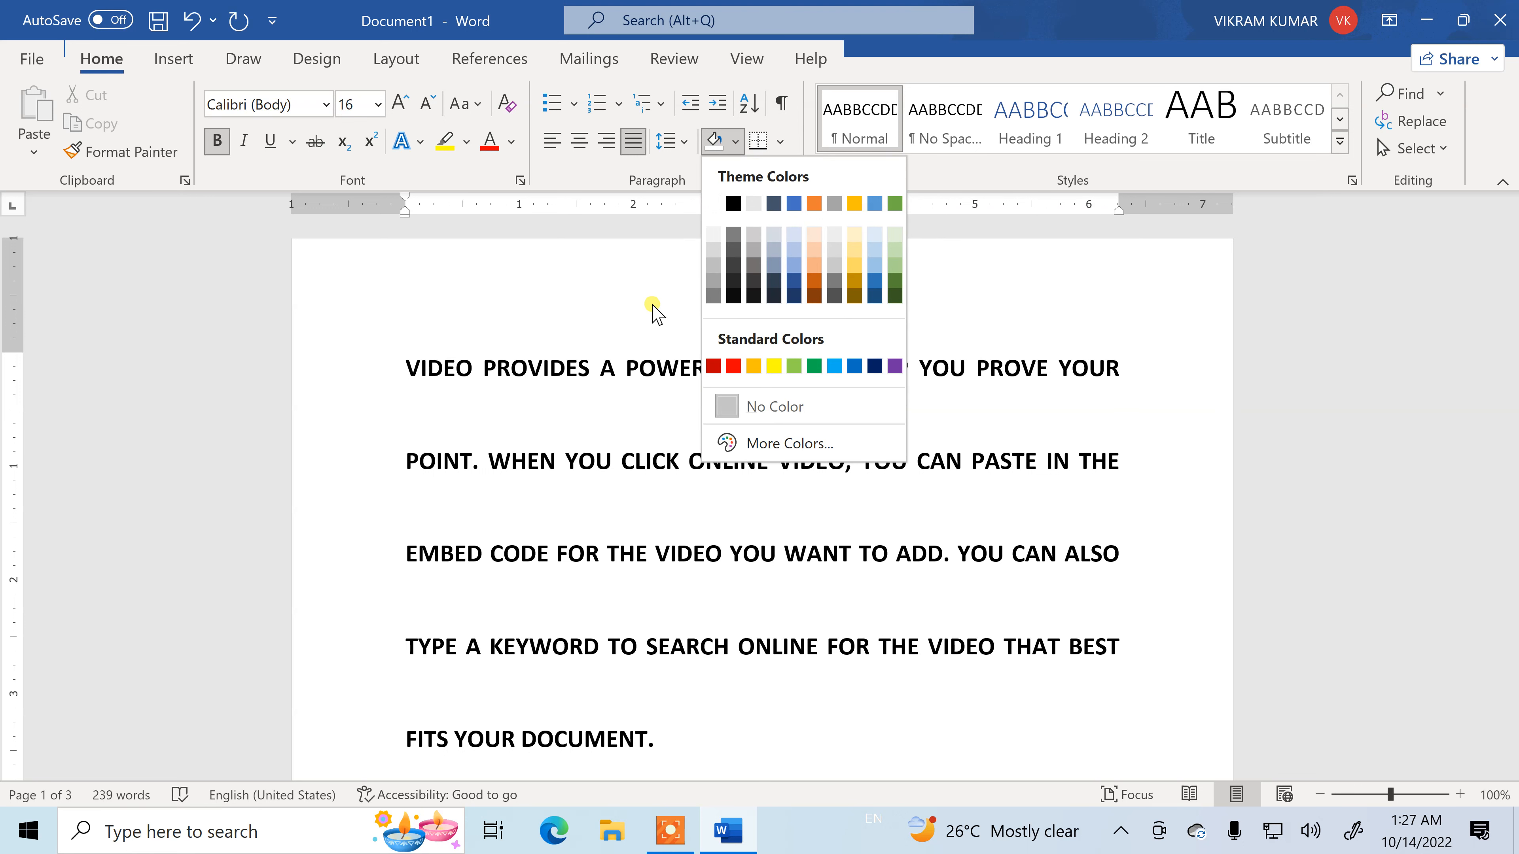
{"action": "left_click", "coordinate": [682, 144]}
{"action": "left_click", "coordinate": [684, 143]}
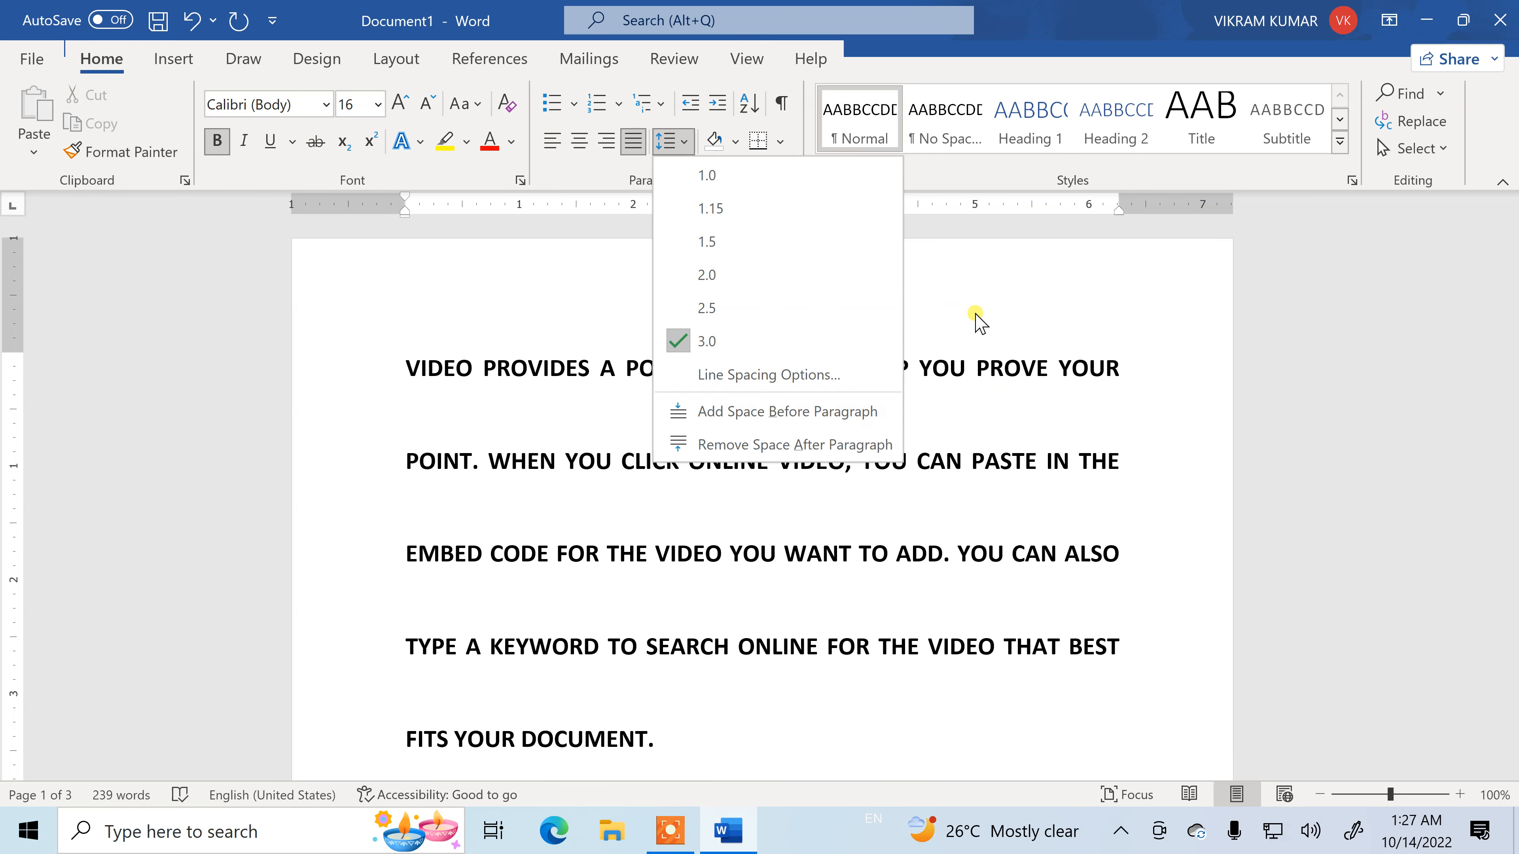
{"action": "key", "text": "Escape"}
{"action": "left_click", "coordinate": [796, 181]}
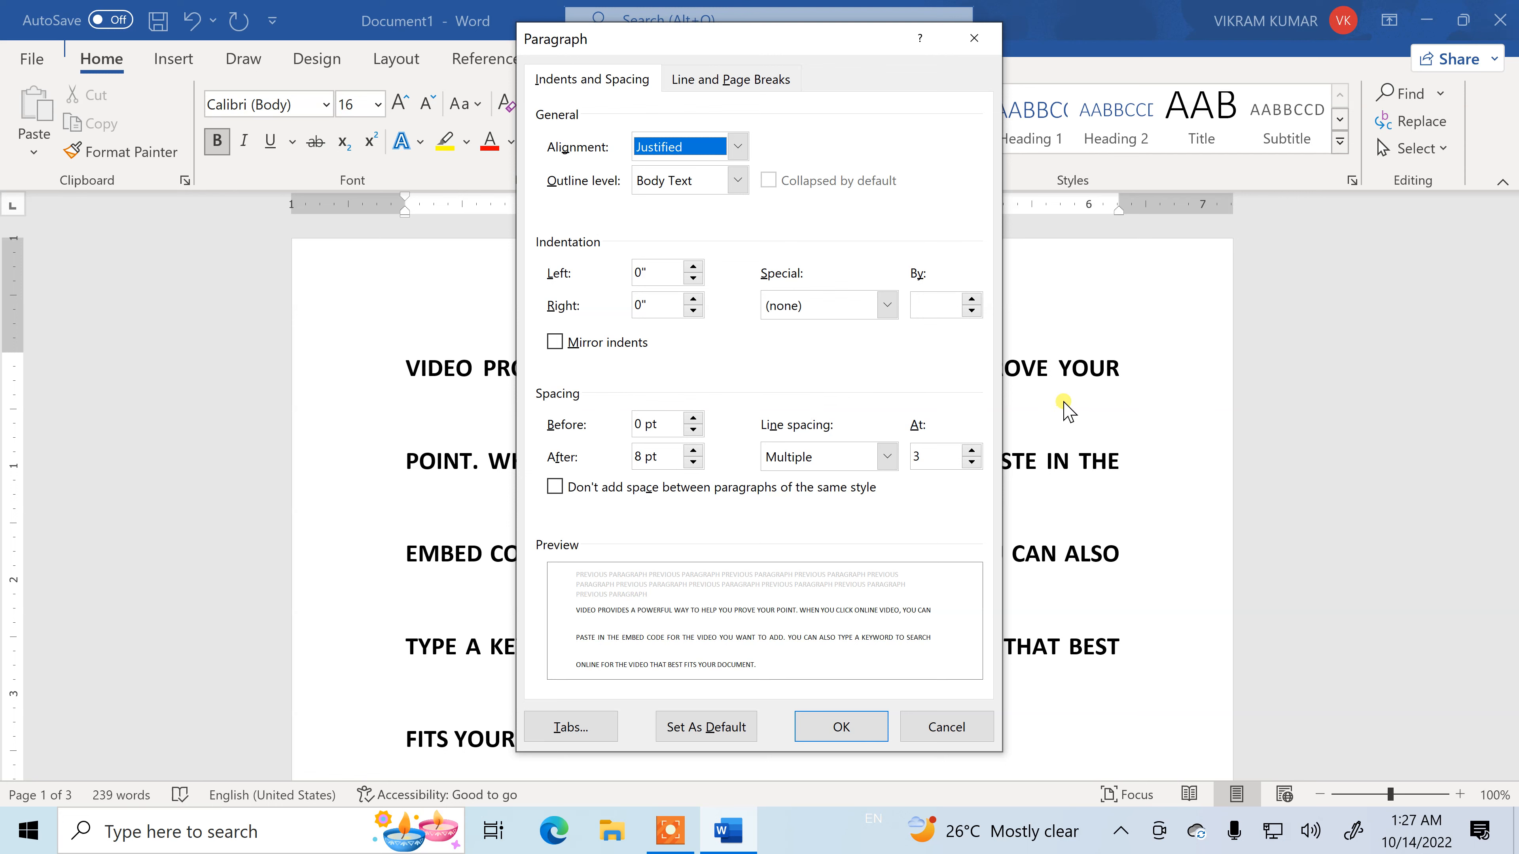
{"action": "left_click", "coordinate": [933, 727]}
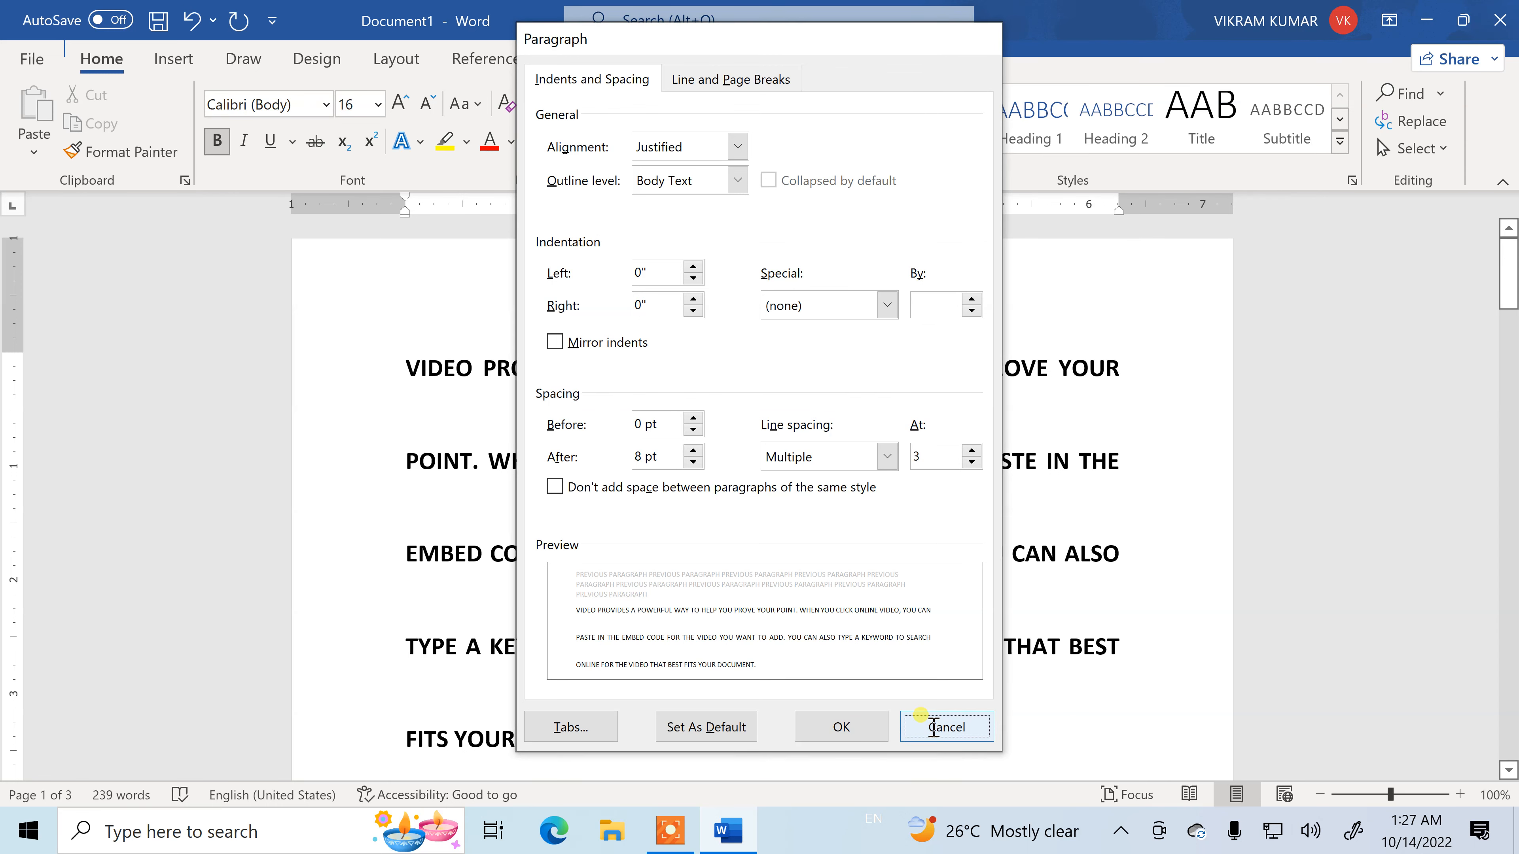
{"action": "left_click", "coordinate": [684, 144]}
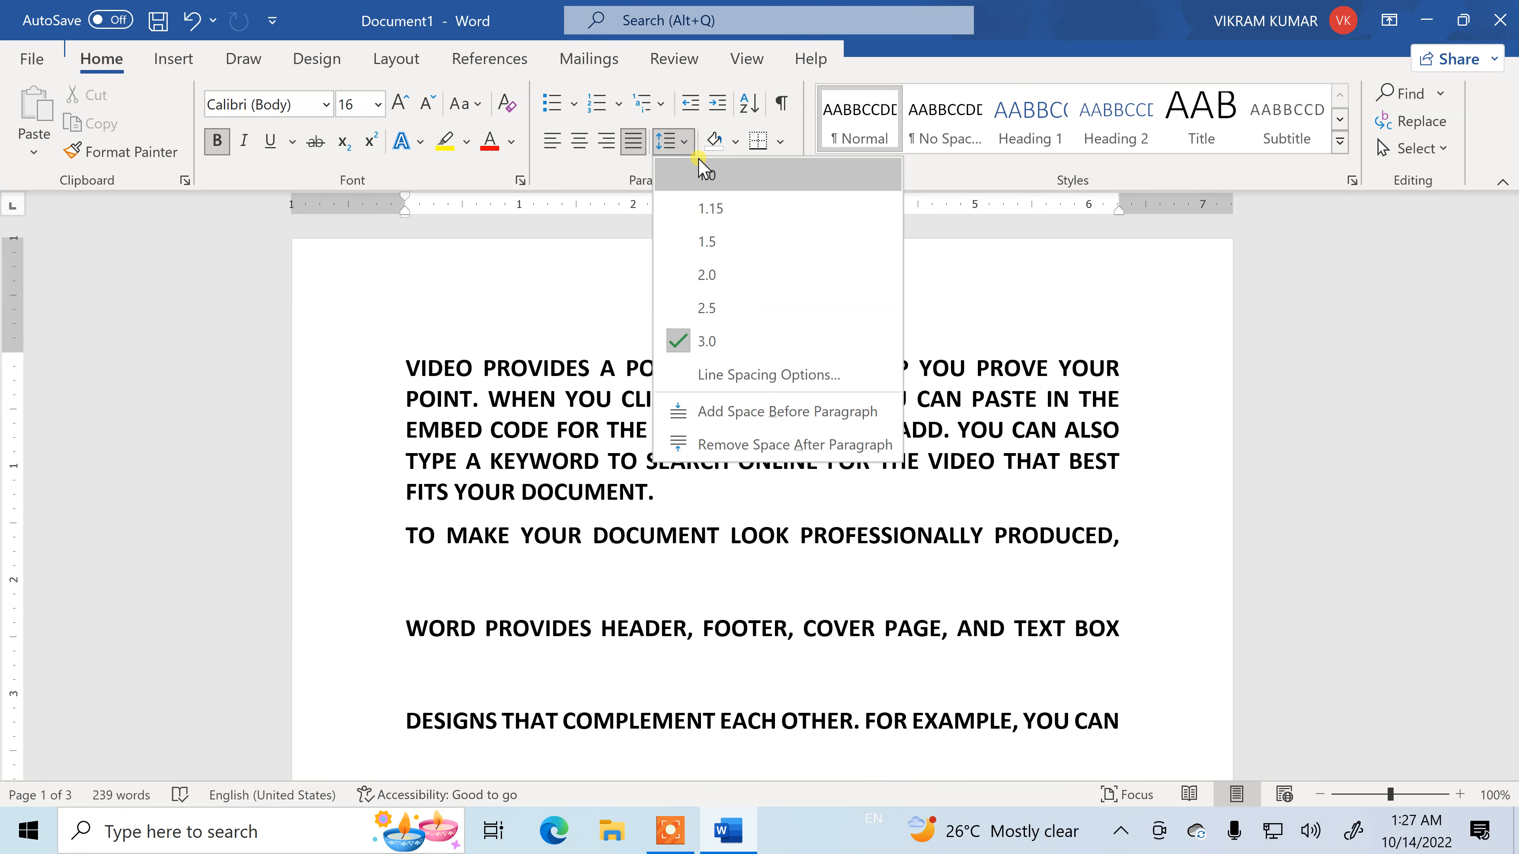
{"action": "left_click", "coordinate": [959, 322]}
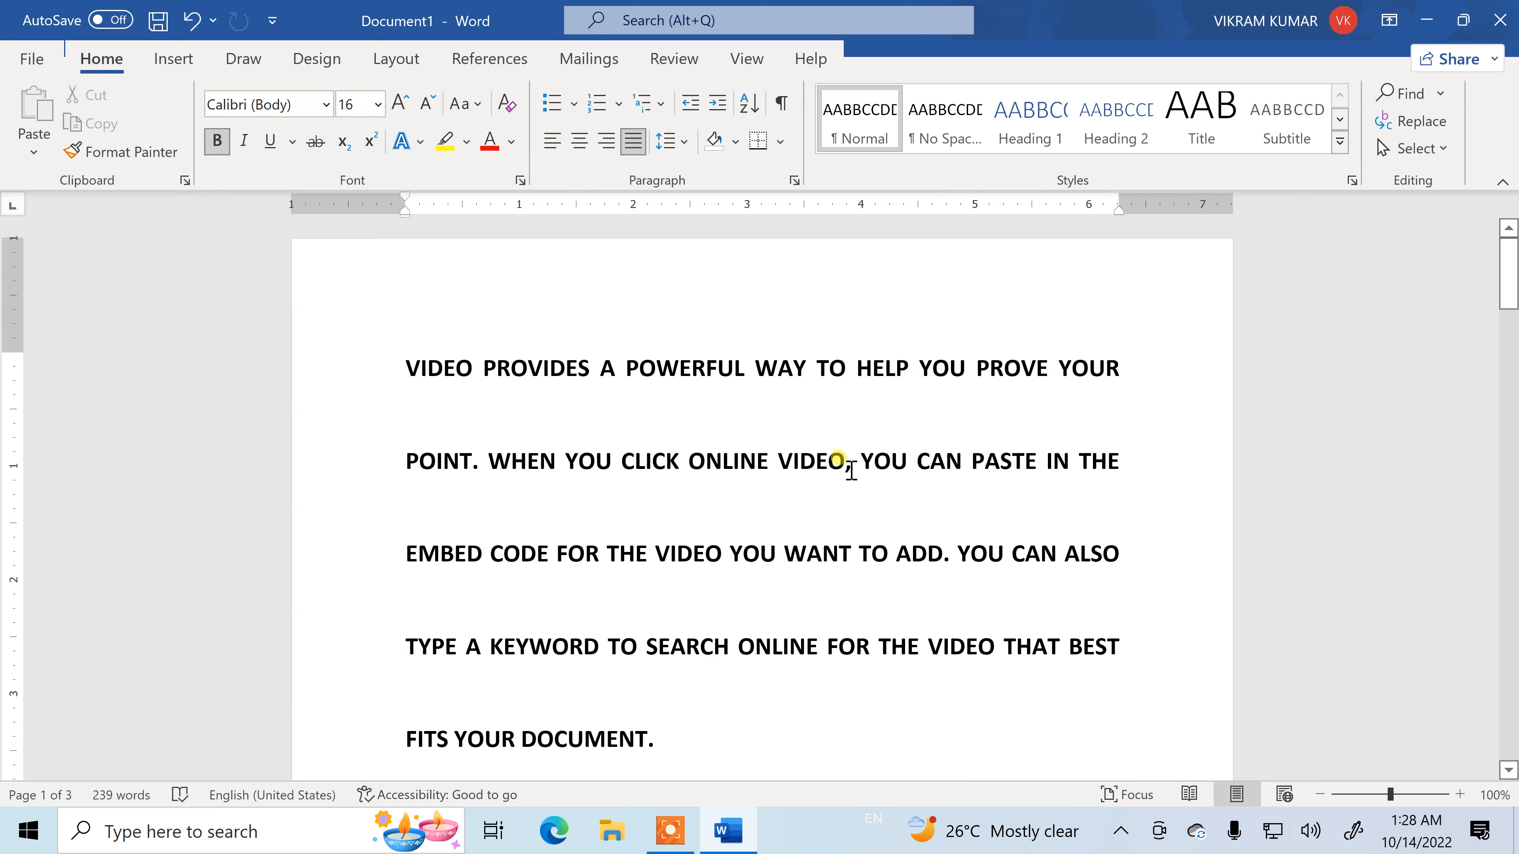
- Select the whole document, set its line spacing to 1.0, and review all the paragraphs
{"action": "key", "text": "ctrl+a"}
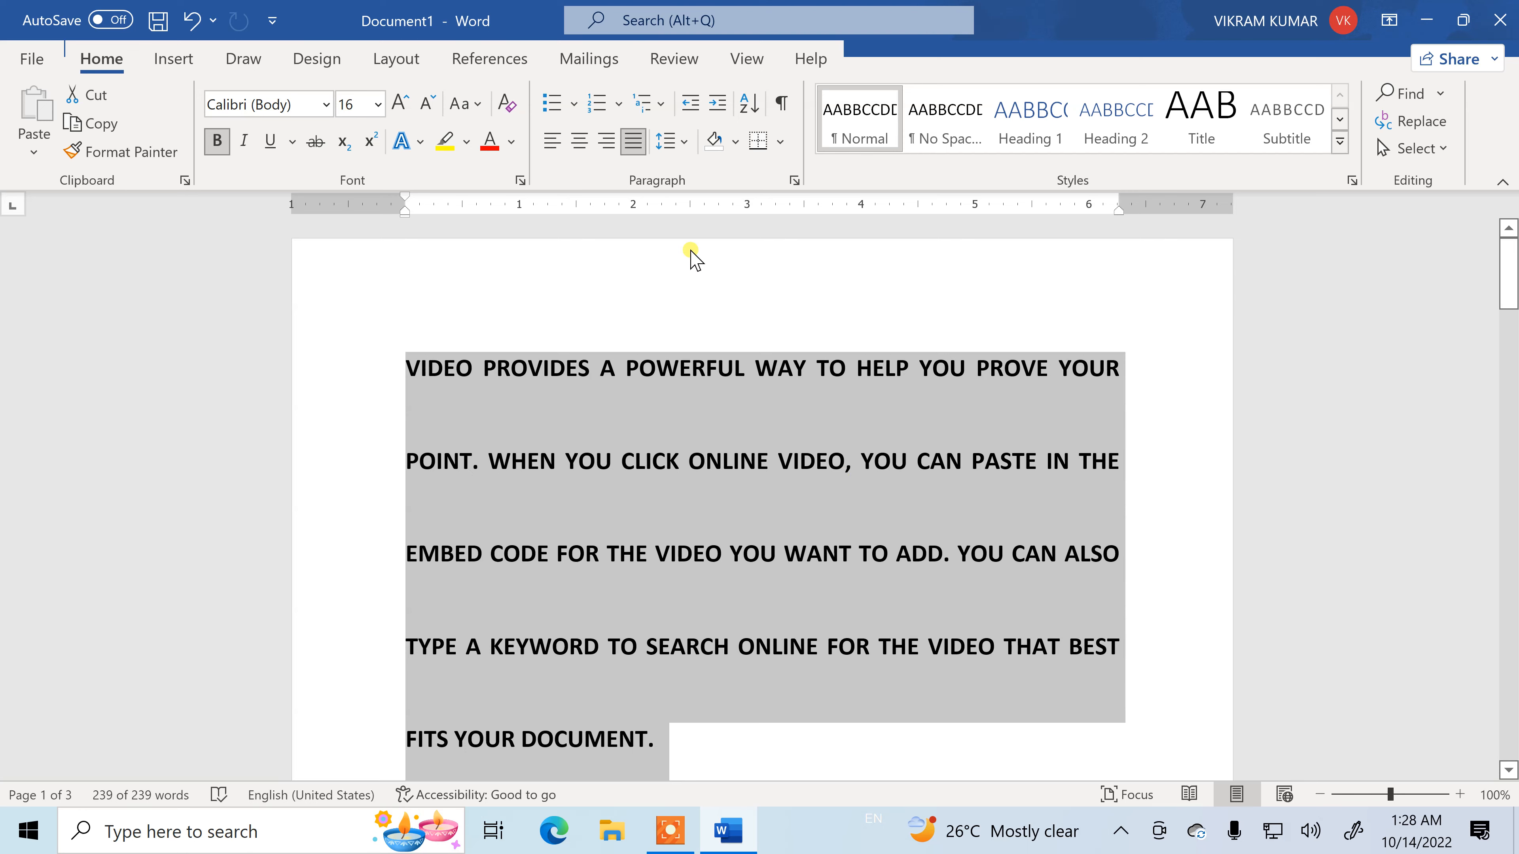
{"action": "left_click", "coordinate": [671, 142]}
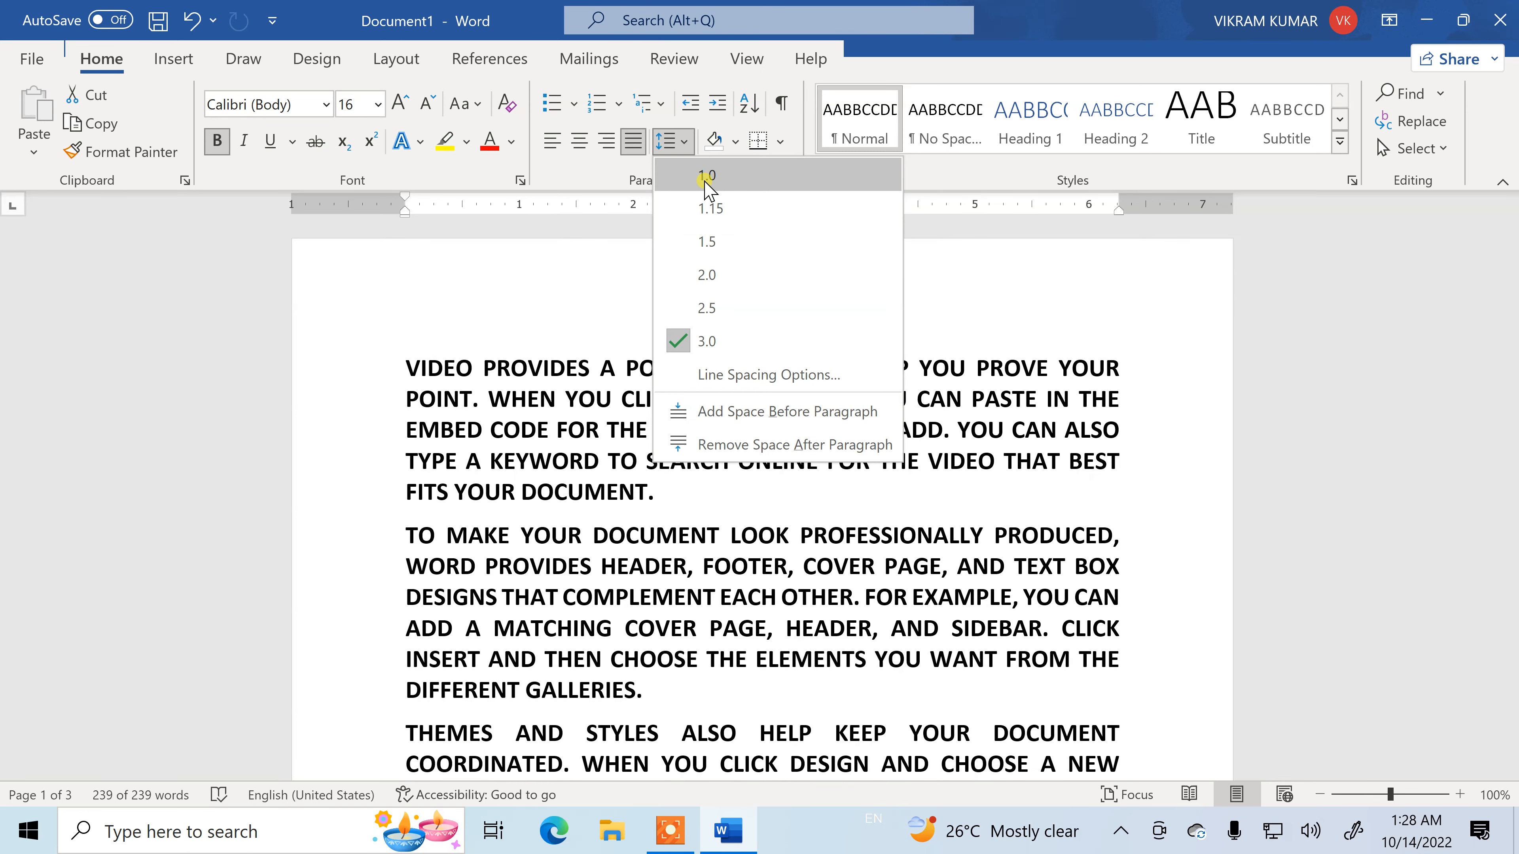
{"action": "left_click", "coordinate": [706, 175]}
{"action": "scroll", "coordinate": [698, 419], "scroll_direction": "down", "scroll_amount": 5}
{"action": "scroll", "coordinate": [706, 440], "scroll_direction": "down", "scroll_amount": 4}
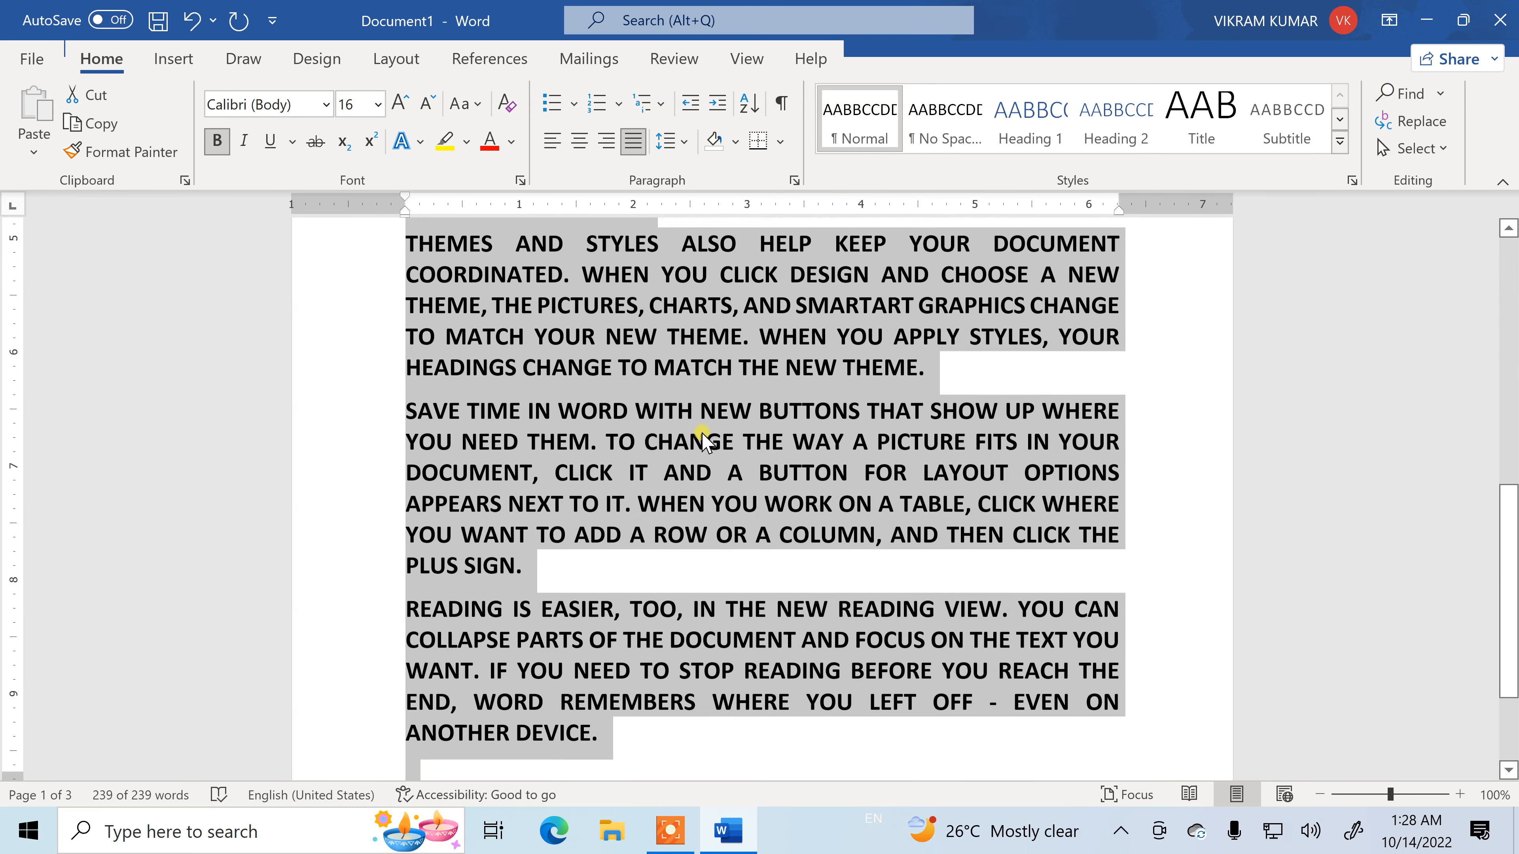
{"action": "scroll", "coordinate": [709, 440], "scroll_direction": "up", "scroll_amount": 5}
{"action": "scroll", "coordinate": [709, 440], "scroll_direction": "up", "scroll_amount": 3}
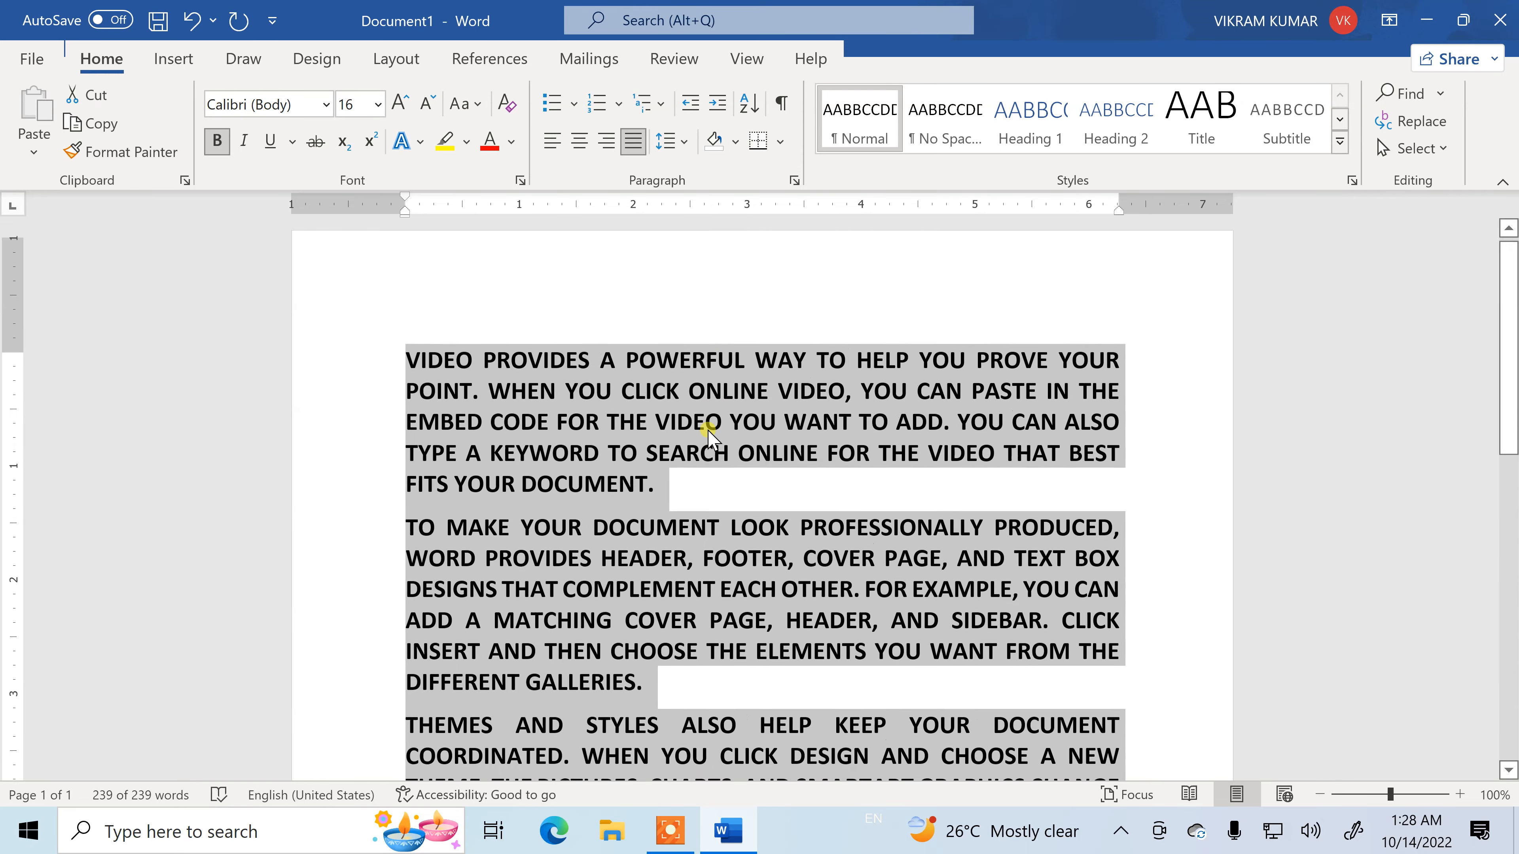